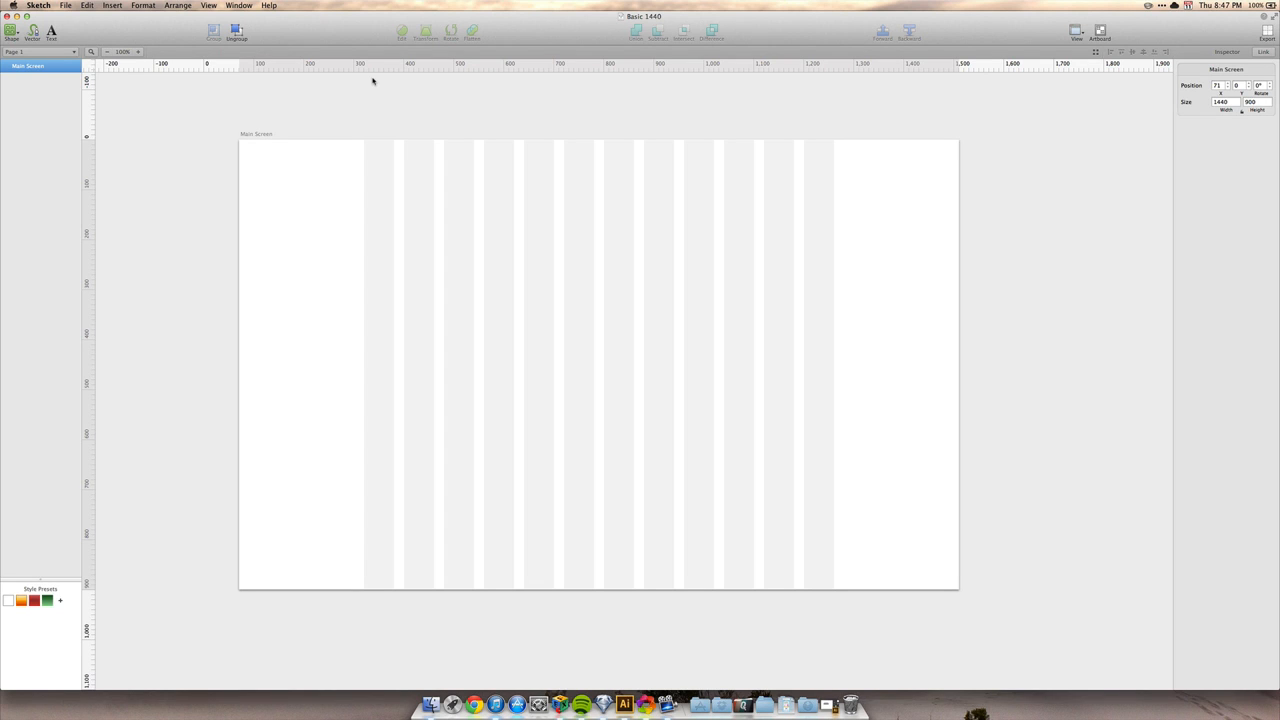
Open the toolbar customization and add a flexible space after Ungroup.
right_click(331, 38)
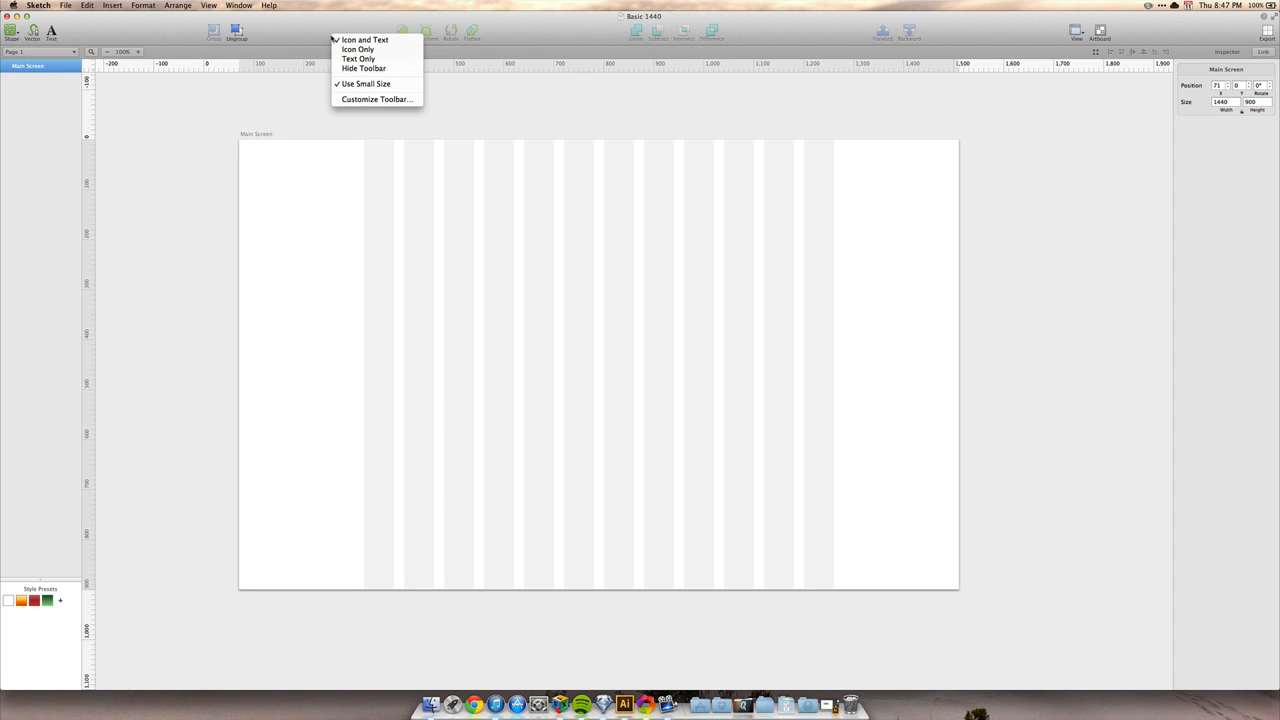
left_click(365, 100)
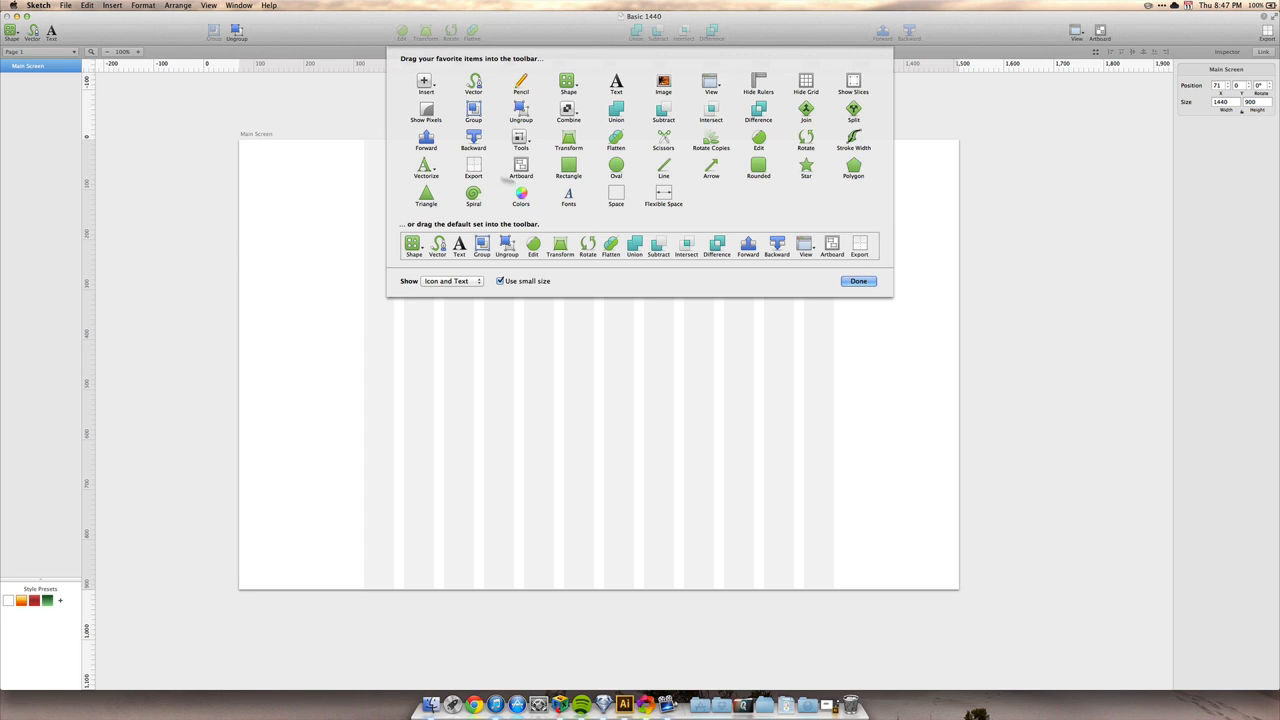
left_click_drag(663, 196, 272, 30)
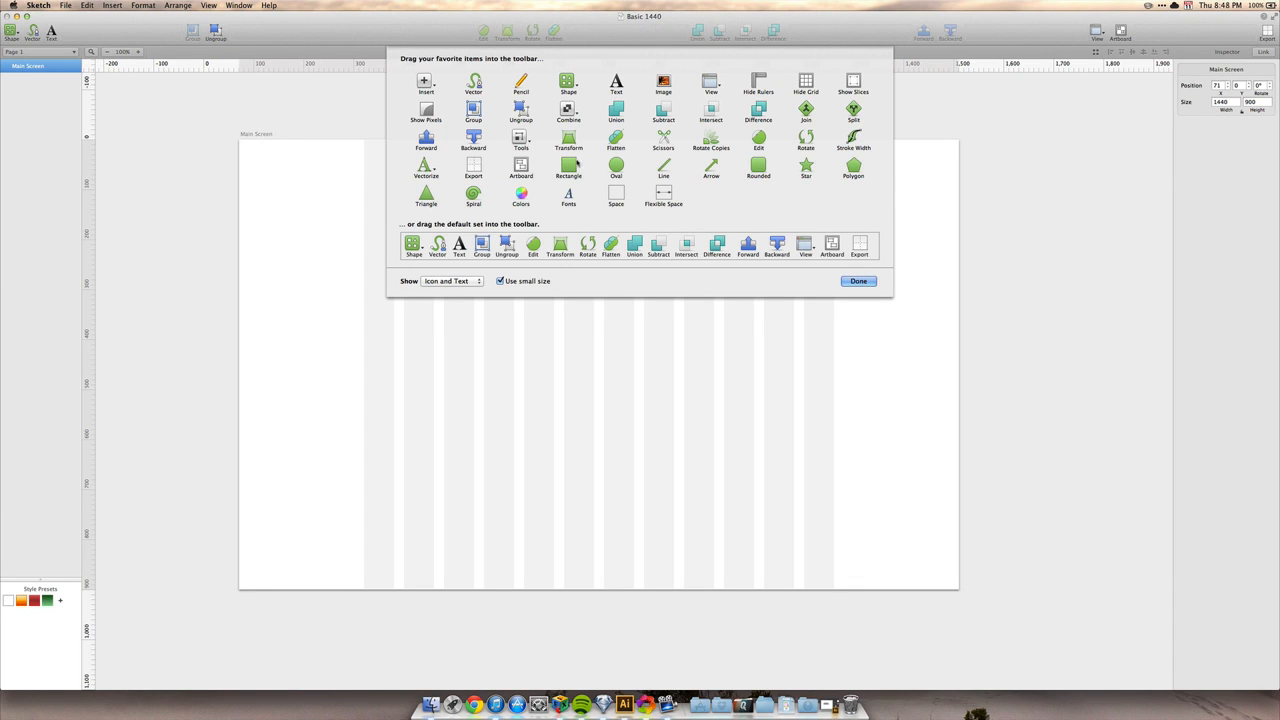
Add the Rectangle, Oval, Line and Rounded shape tools to the toolbar, in that order, between Ungroup and Edit.
left_click_drag(582, 170, 358, 33)
left_click_drag(615, 168, 385, 28)
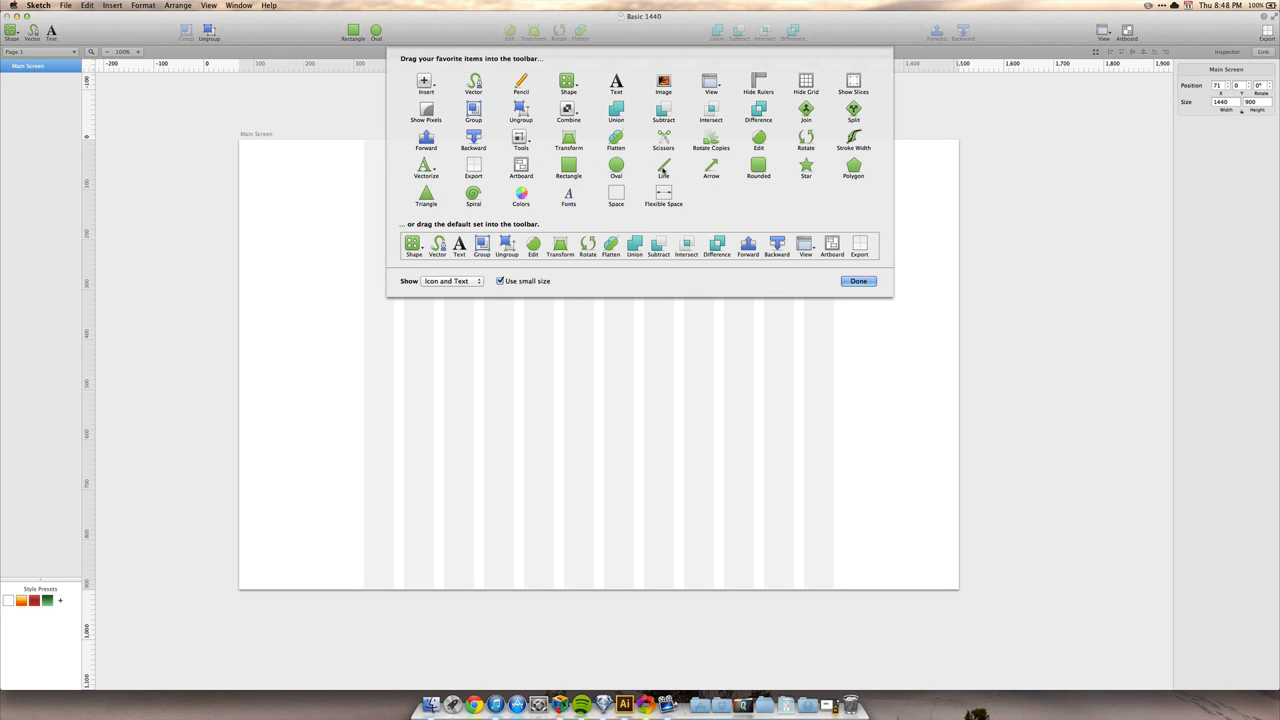
left_click_drag(663, 170, 392, 40)
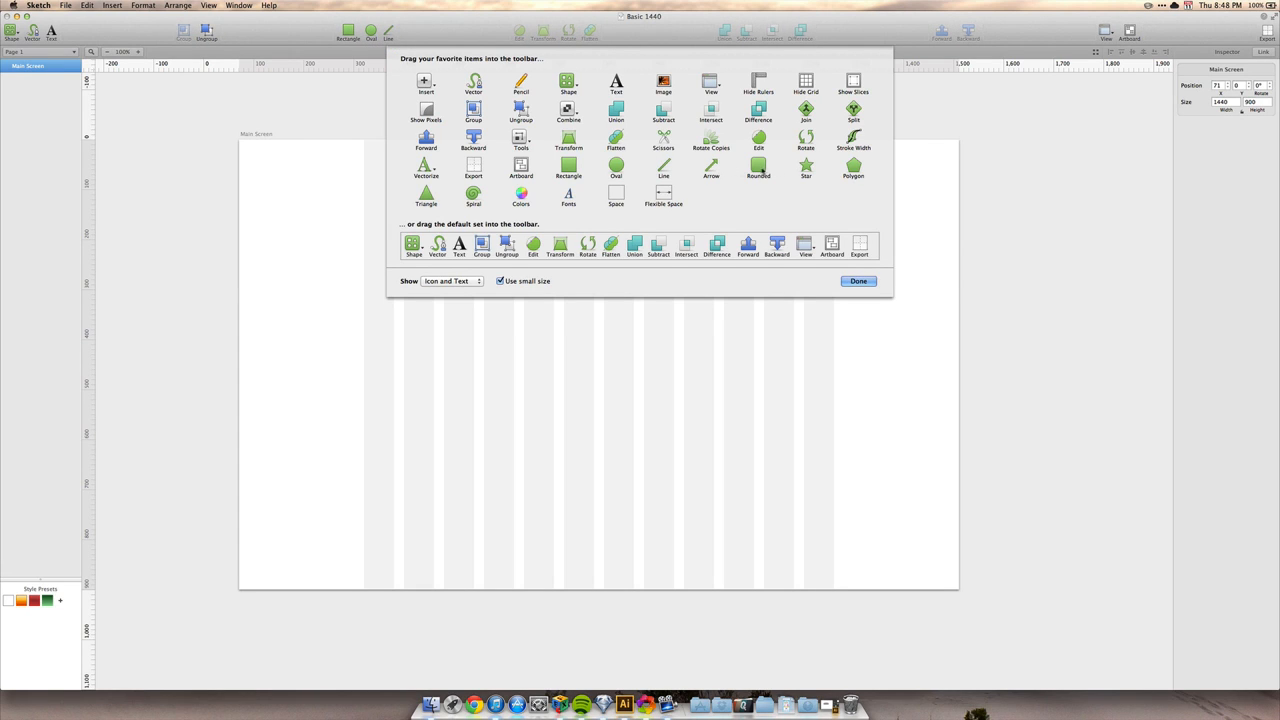
left_click_drag(760, 172, 402, 36)
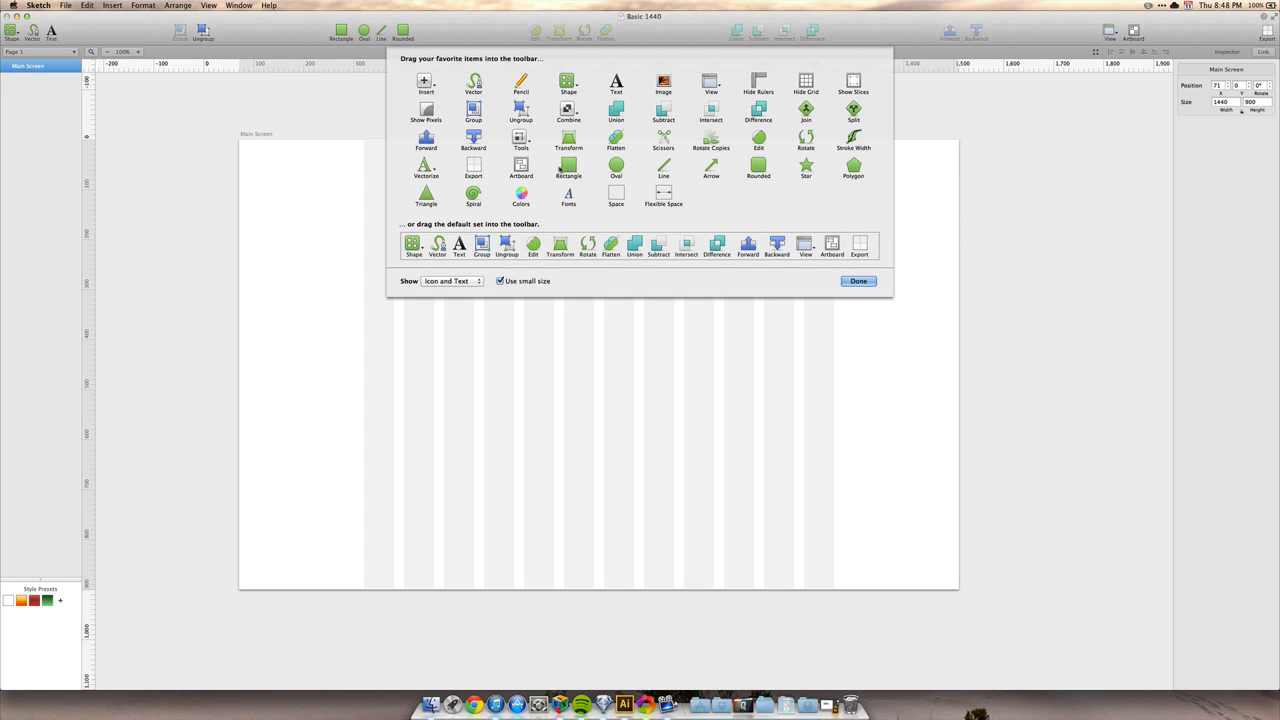
Place the Text tool after Rounded, and add Hide Grid and Show Pixels before View in the toolbar.
left_click_drag(616, 85, 406, 37)
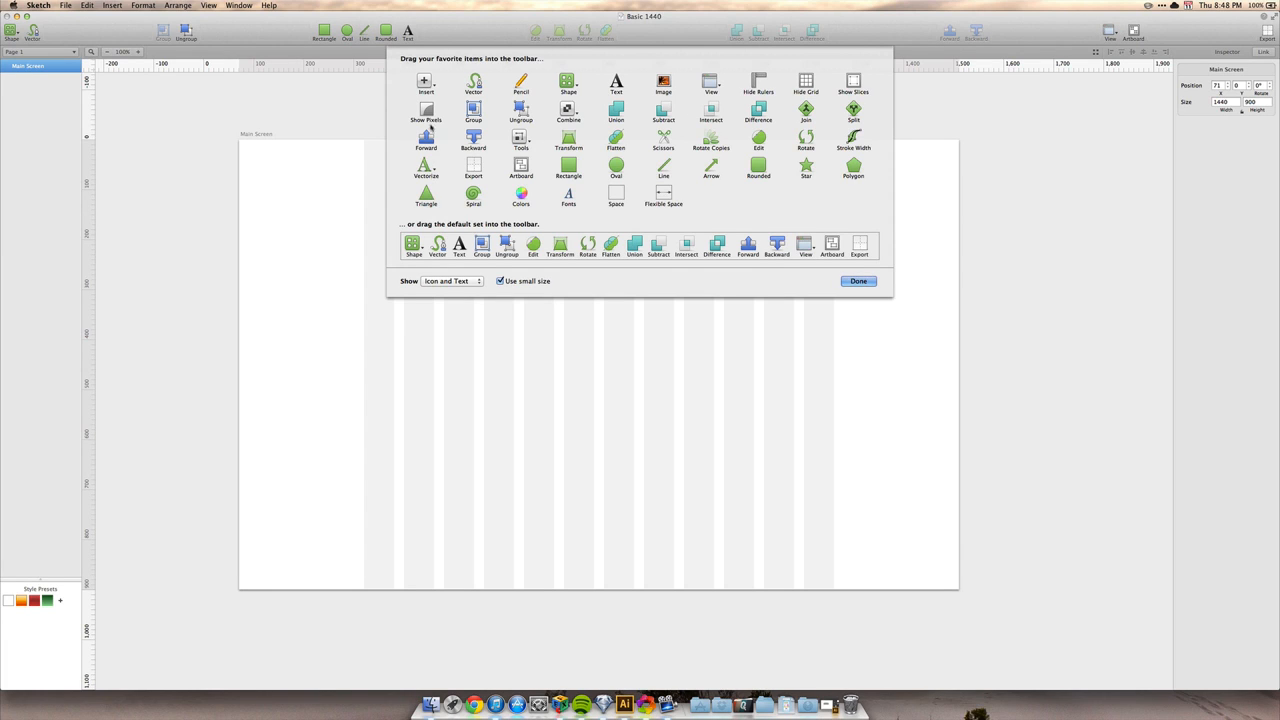
left_click_drag(431, 127, 1088, 30)
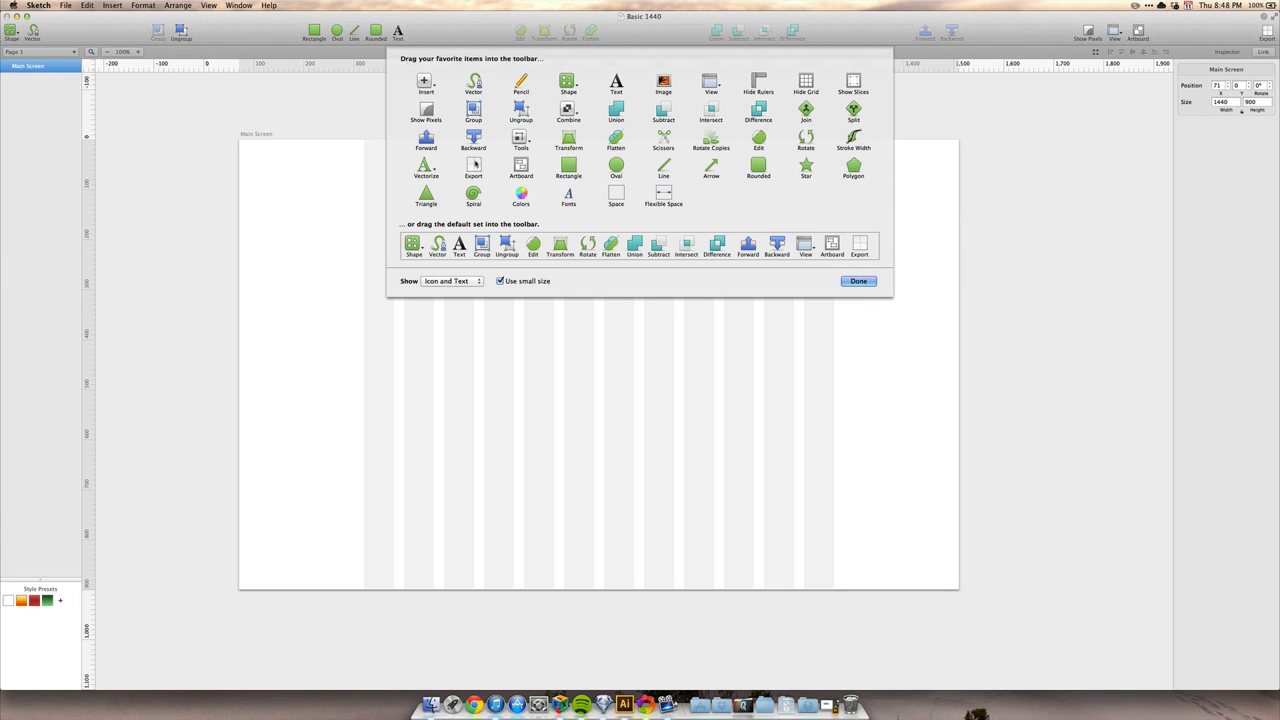
left_click_drag(476, 167, 1050, 34)
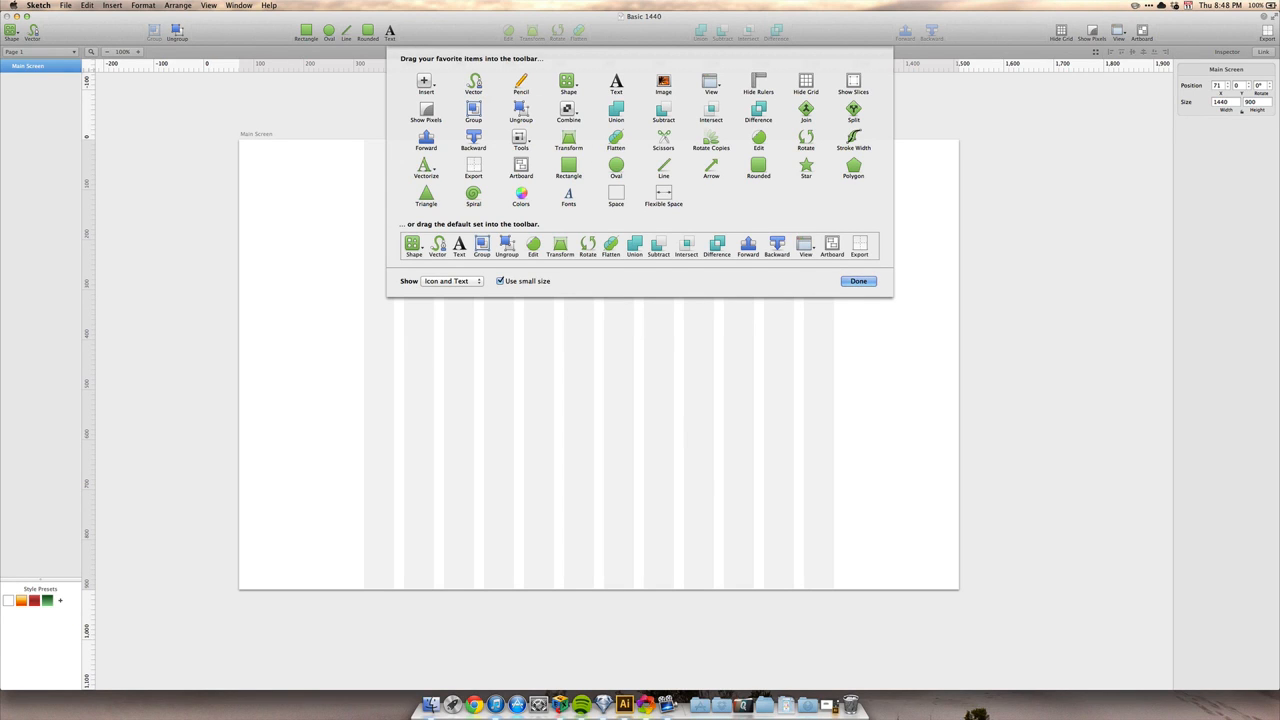
Move Shape and Vector ahead of Rectangle, and place Export followed by Insert at the start of the toolbar.
left_click_drag(28, 36, 276, 36)
left_click_drag(12, 35, 270, 36)
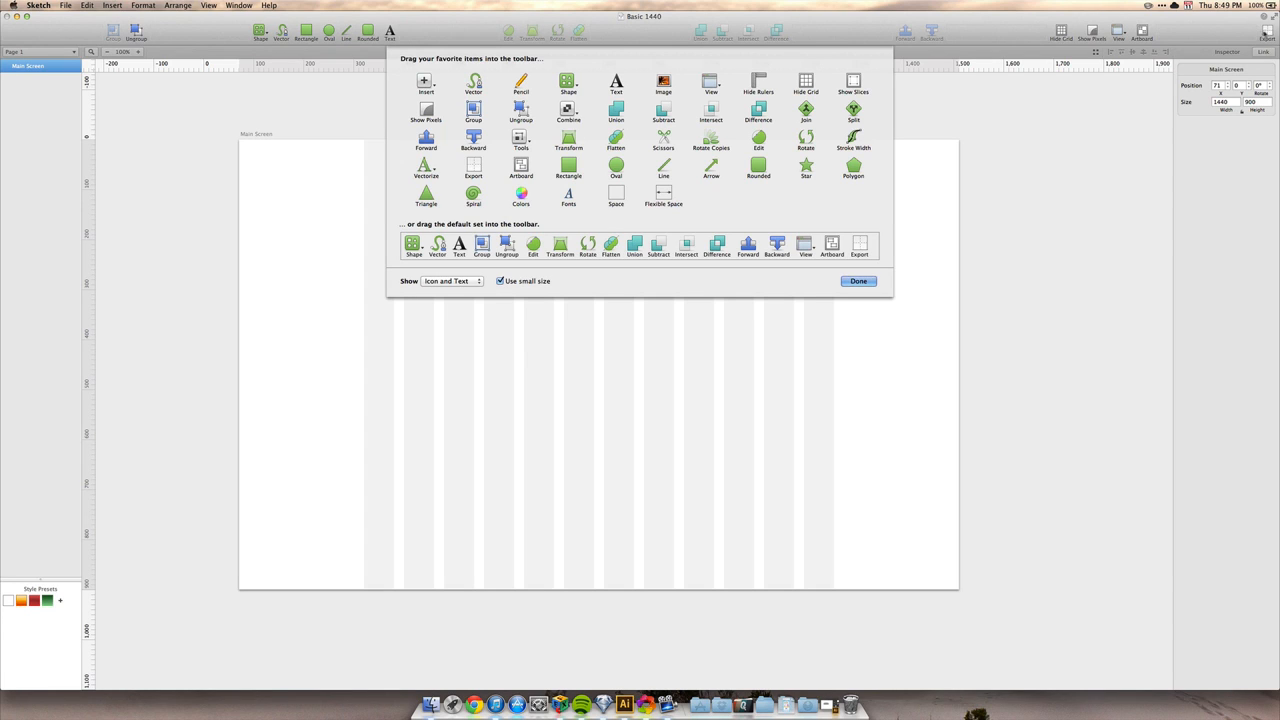
left_click_drag(1266, 33, 12, 32)
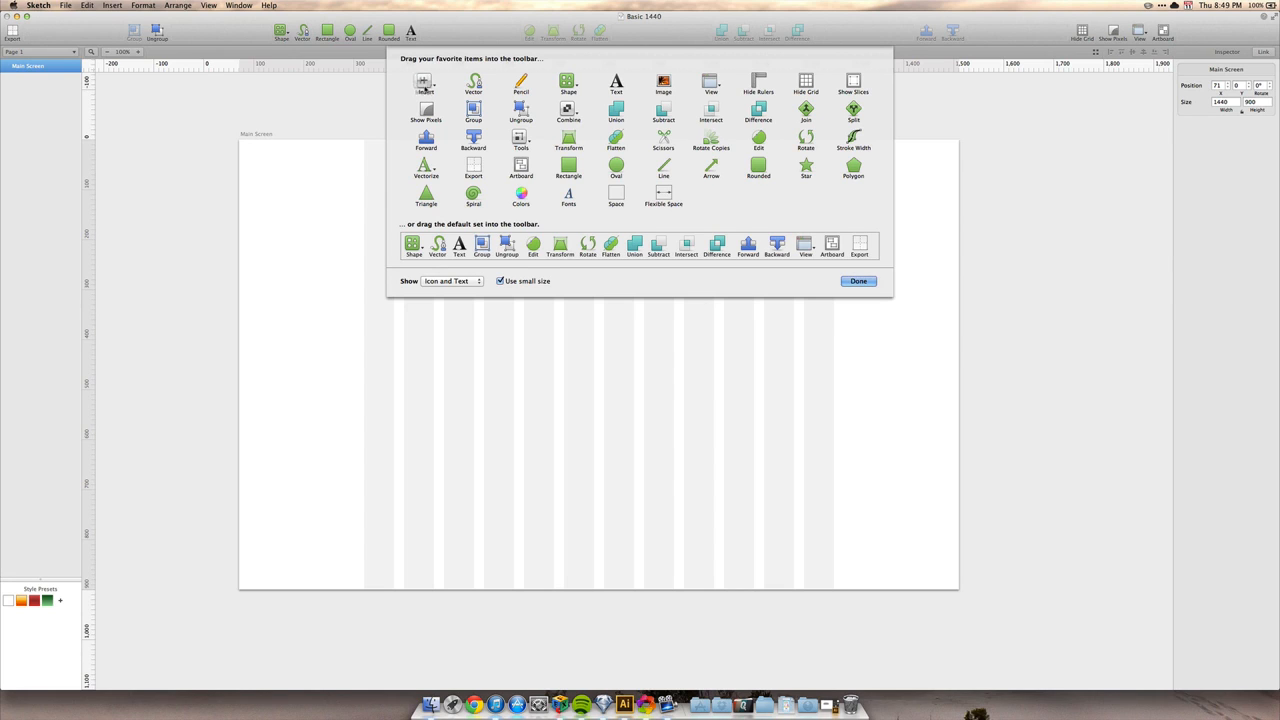
left_click_drag(150, 68, 44, 47)
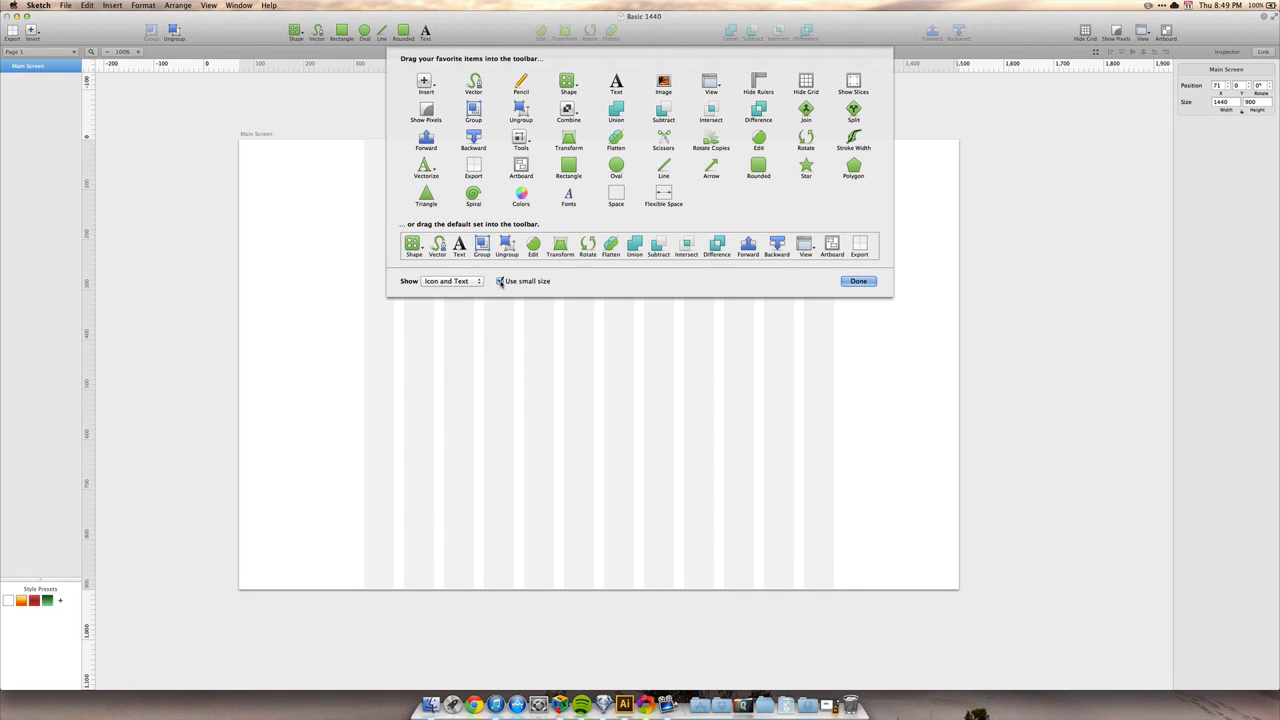
Turn off the small toolbar size, add the Tools item before Shape, and finish the toolbar customization.
left_click(500, 281)
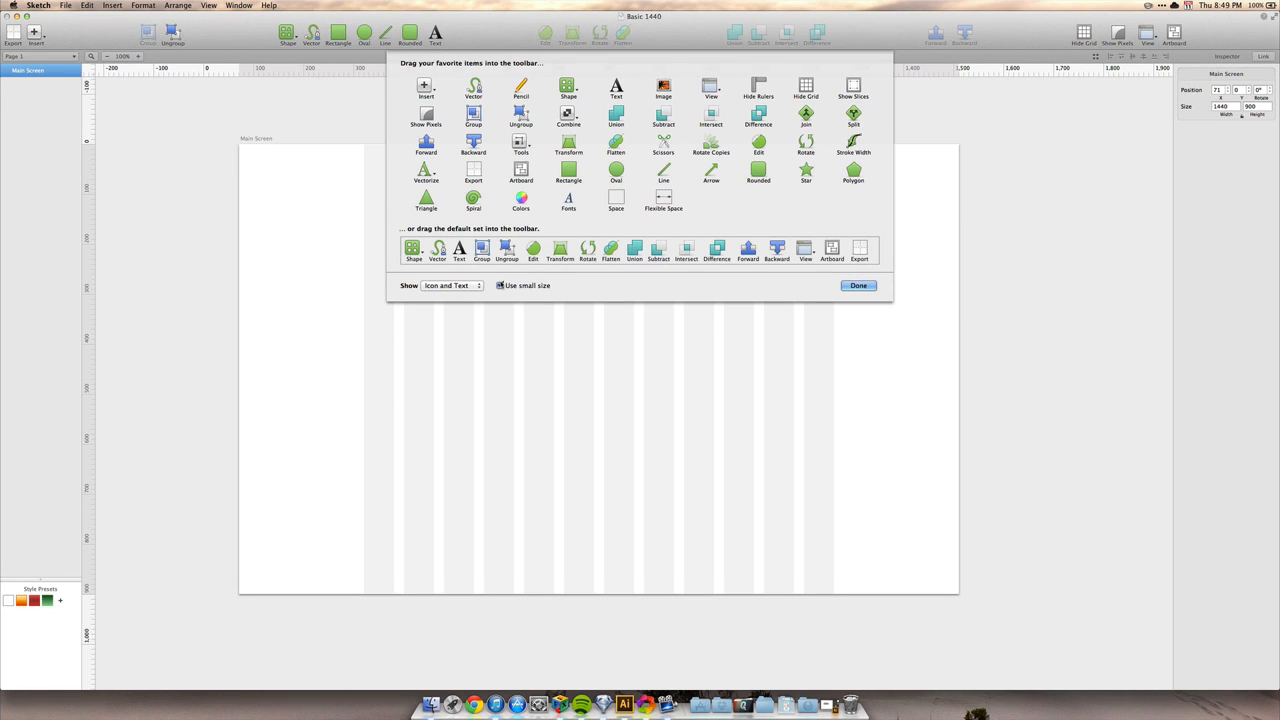
left_click(500, 285)
left_click(500, 281)
left_click_drag(521, 145, 281, 38)
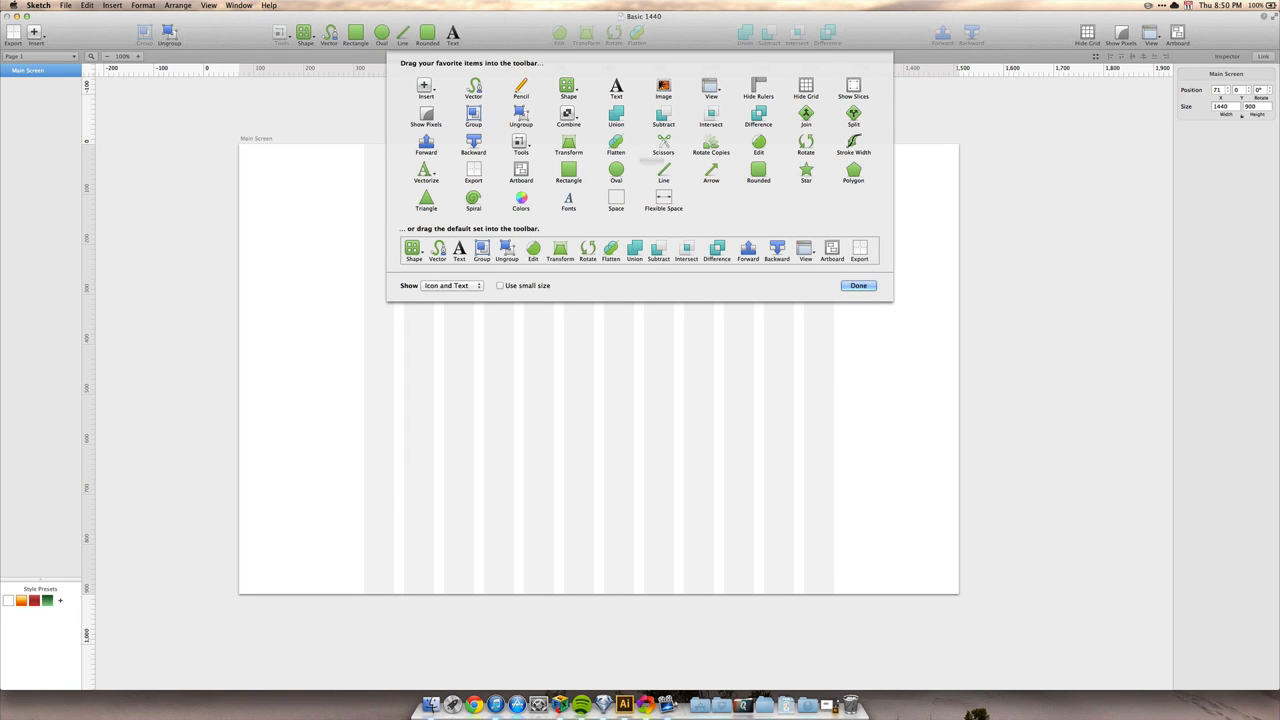
left_click(859, 286)
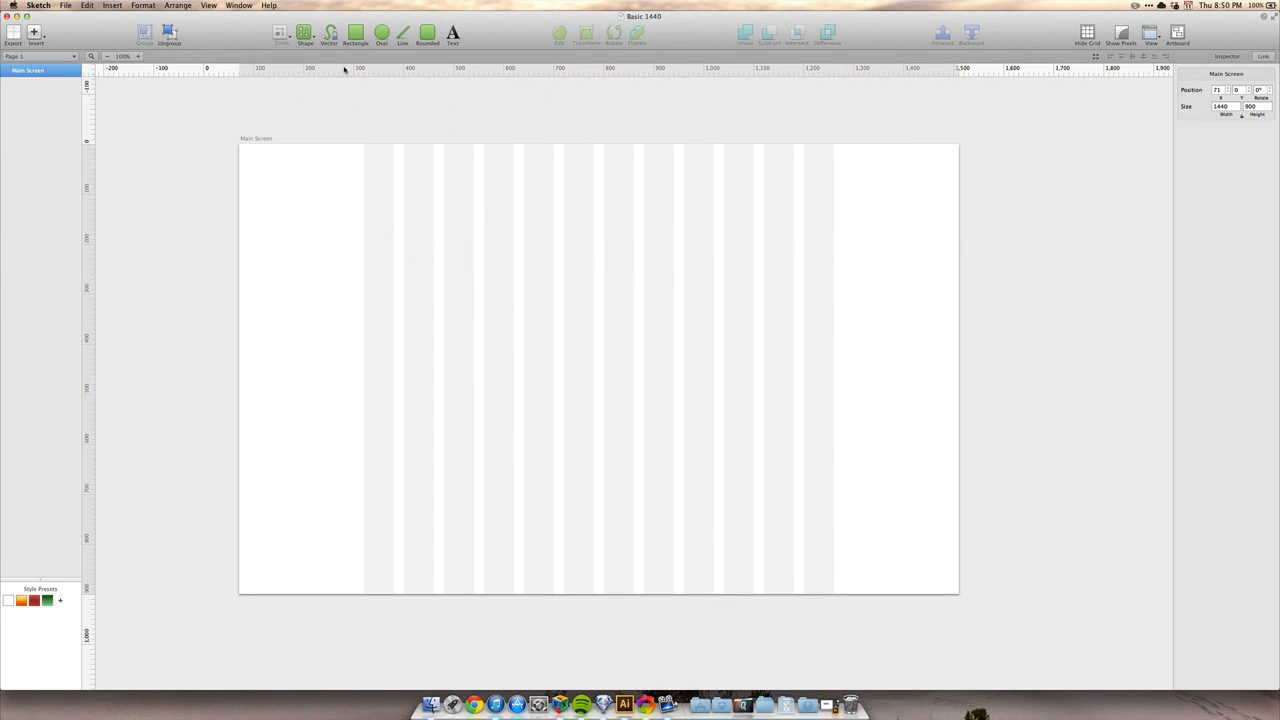
Deselect the artboard and examine its column grid at different zoom levels, finishing at 200%.
left_click(363, 231)
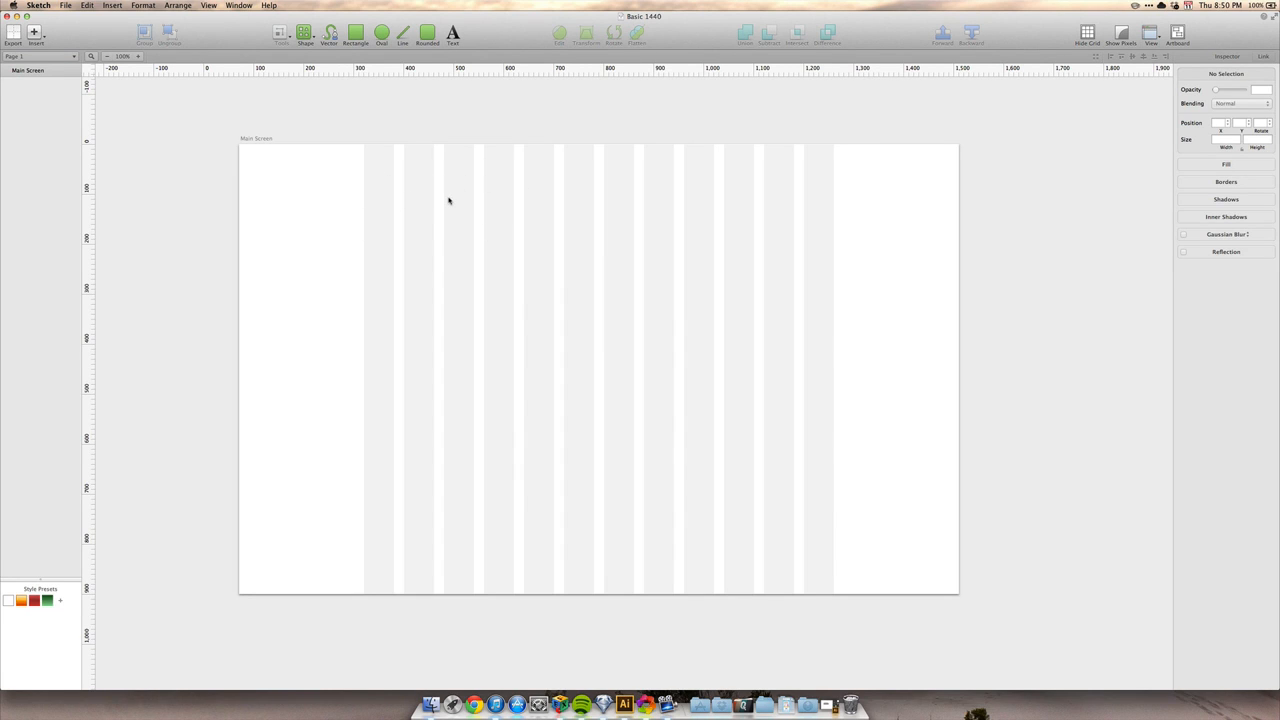
key("super+plus")
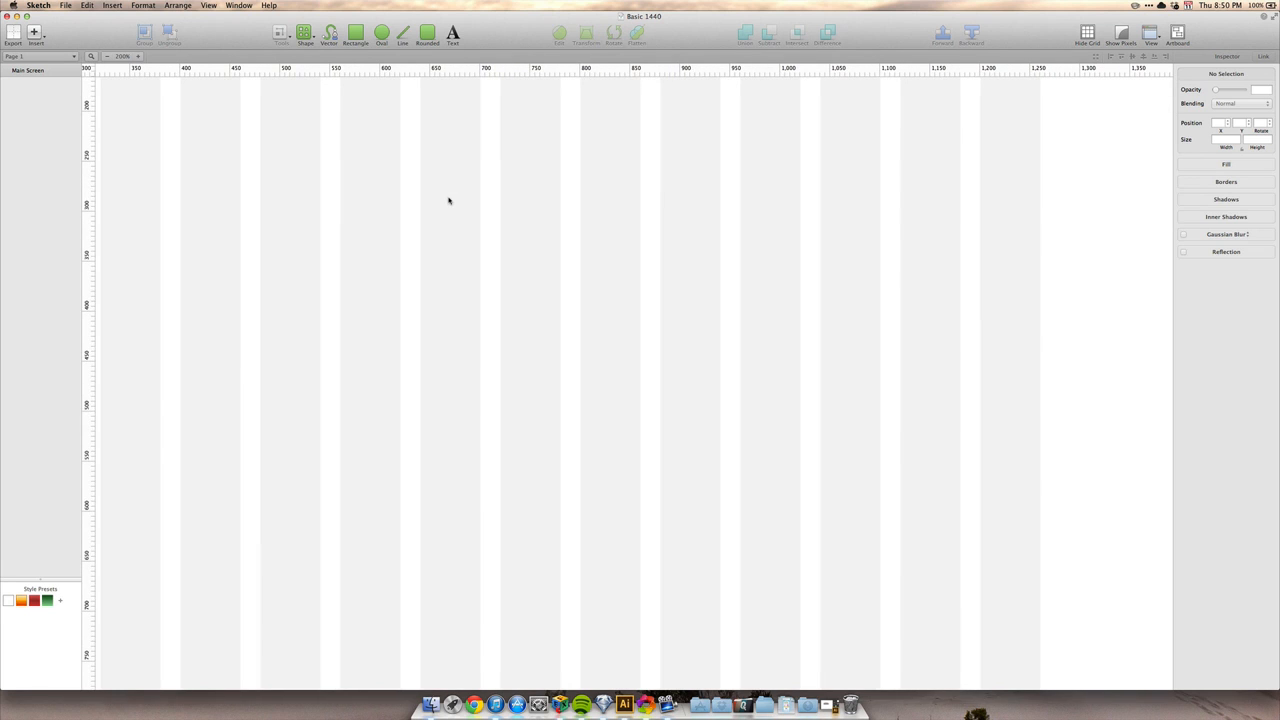
left_click_drag(434, 163, 543, 357)
key("super+minus")
key("super+plus")
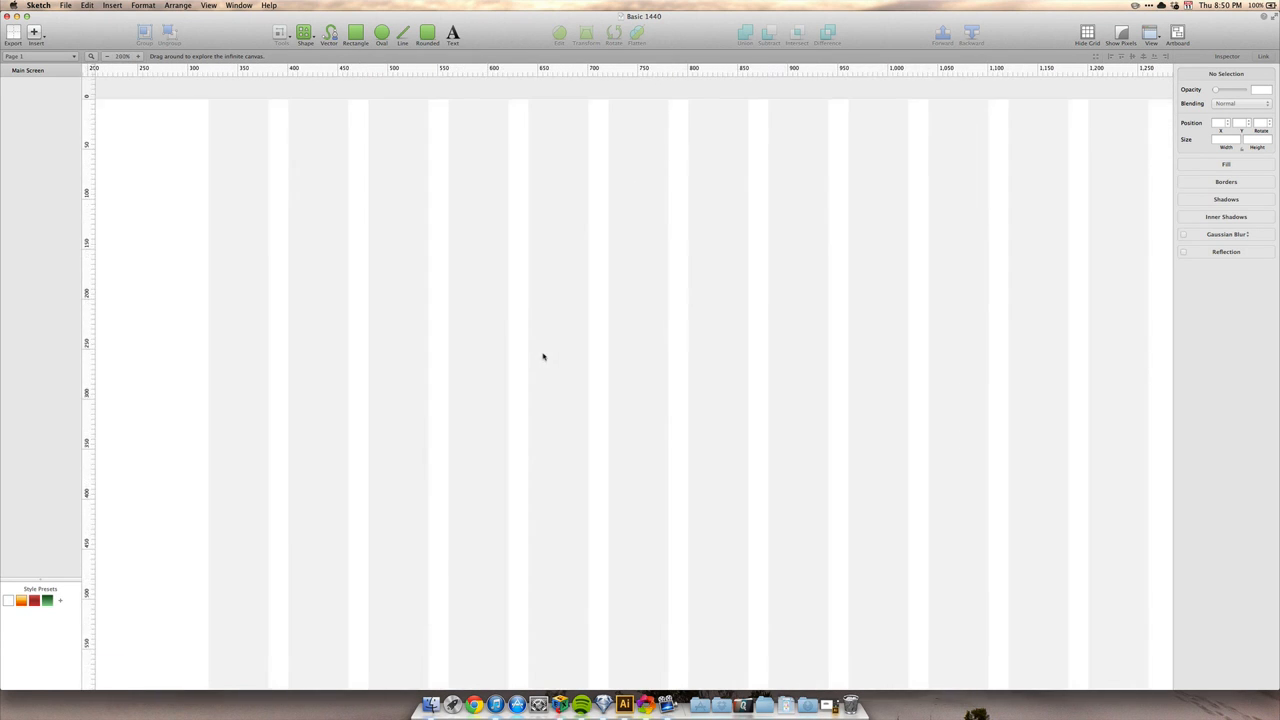
key("super+minus")
key("super+plus")
key("super+minus")
key("super+plus")
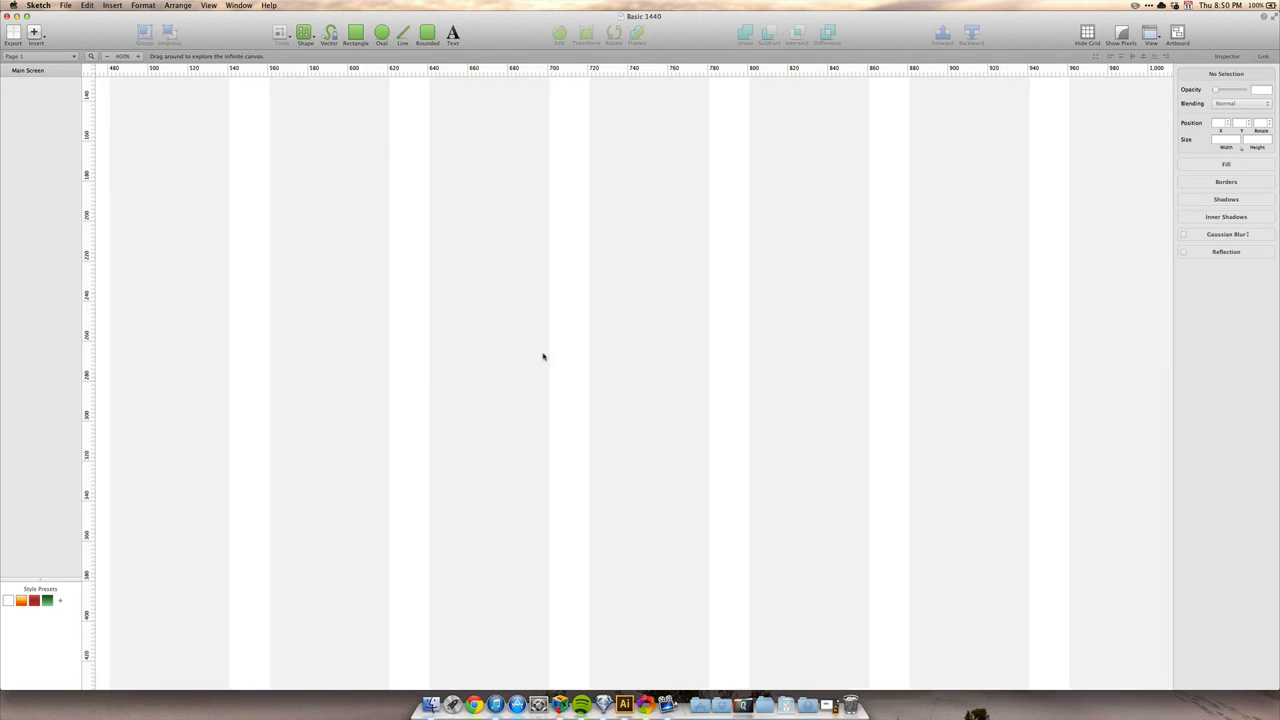
key("super+minus")
key("super+minus")
key("super+plus")
key("super+plus")
key("super+plus")
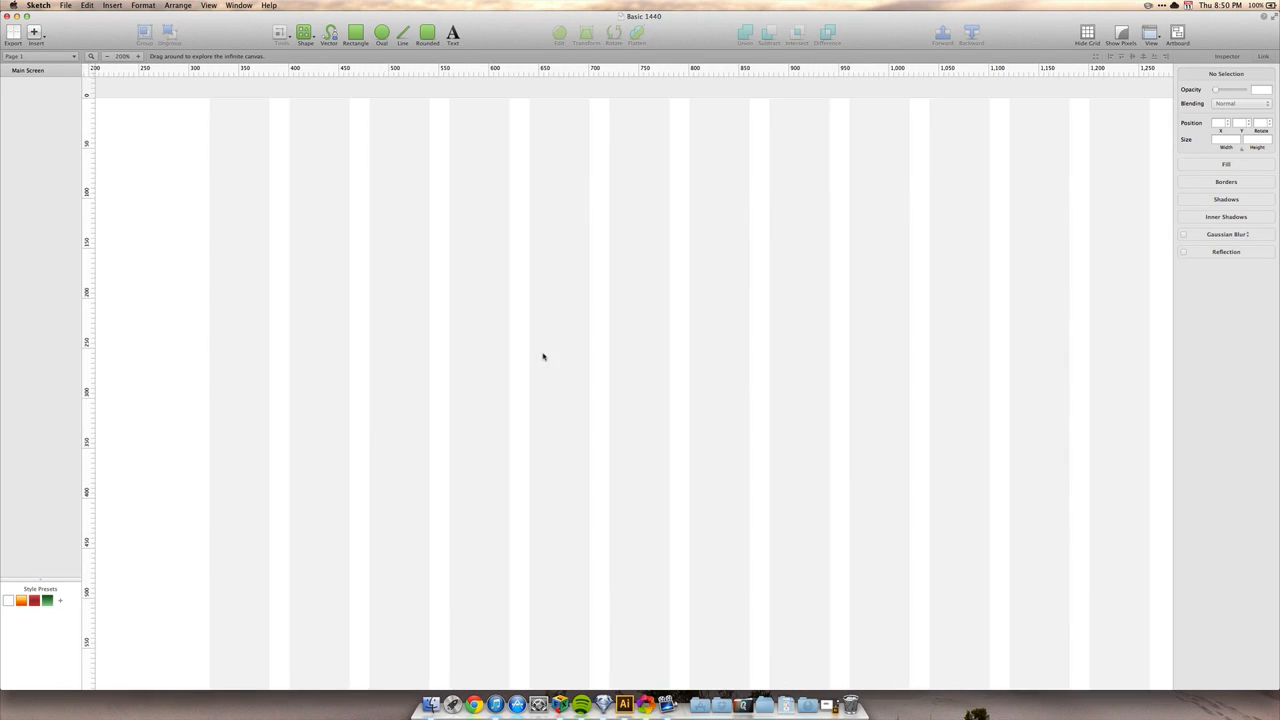
key("super+minus")
key("super+minus")
key("super+plus")
key("super+minus")
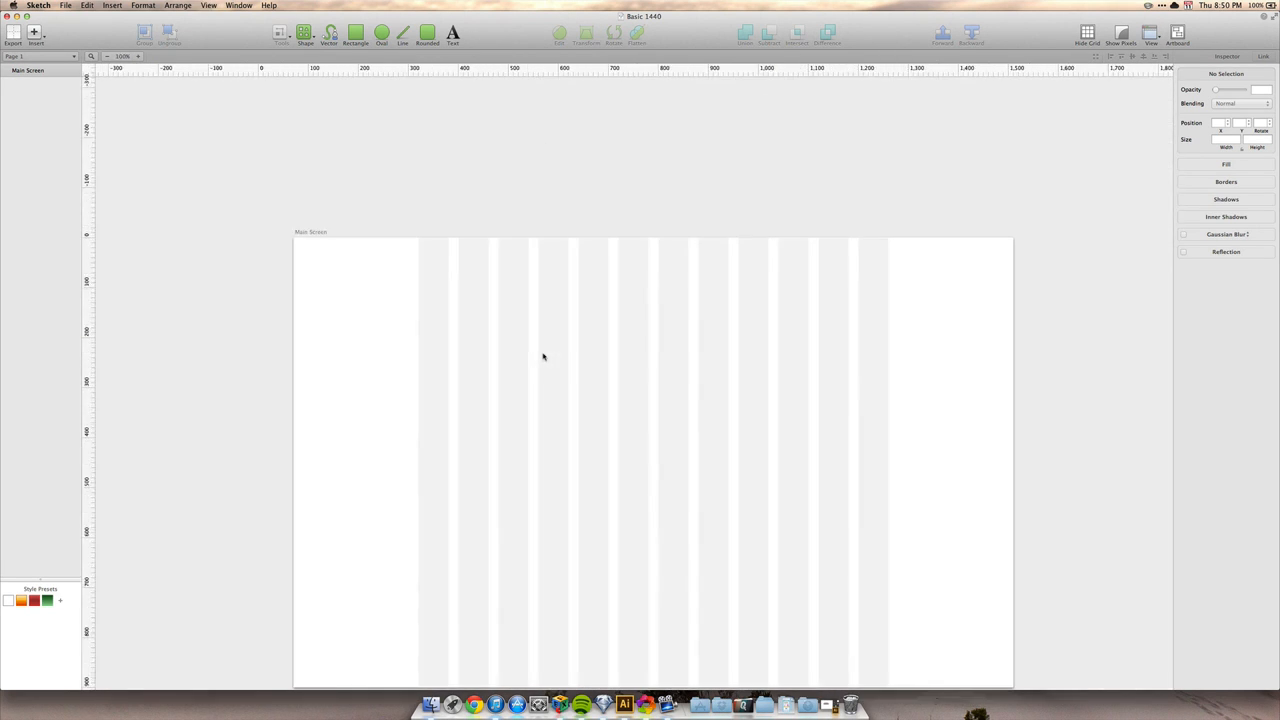
key("super+plus")
left_click_drag(543, 355, 600, 191)
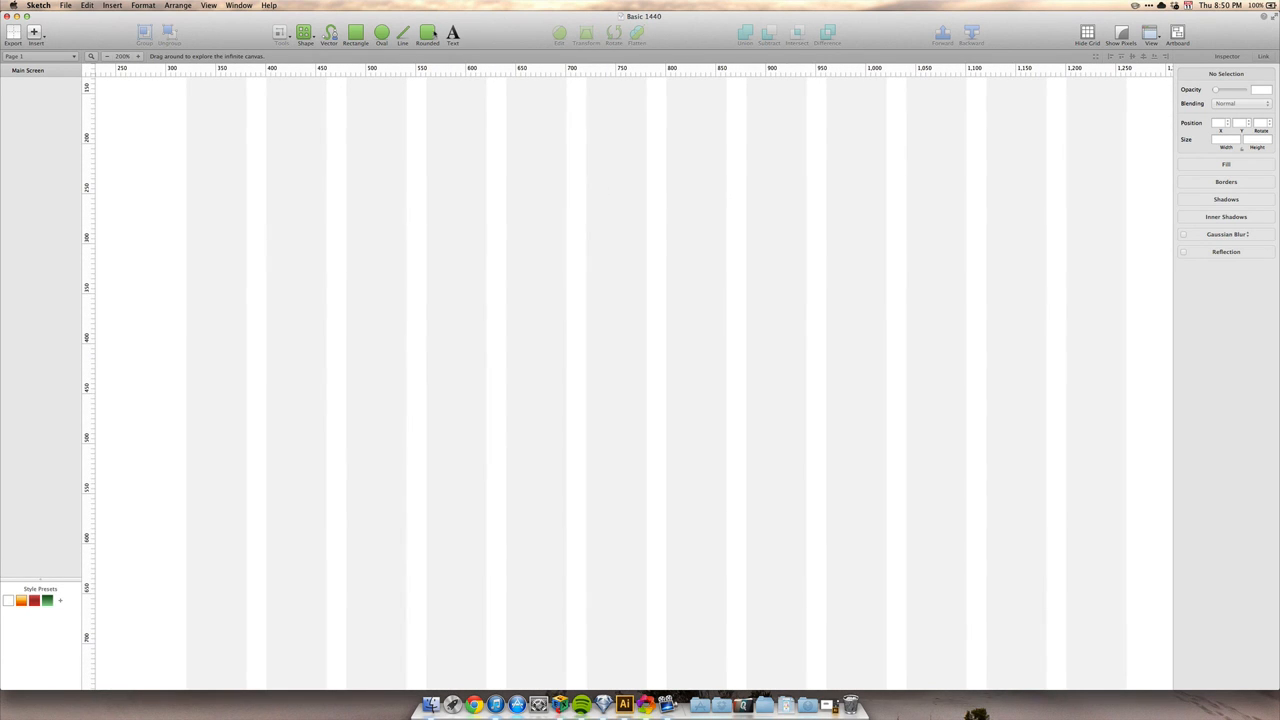
Draw a rounded rectangle about 274 px wide and 136 px high over the column grid.
left_click(432, 34)
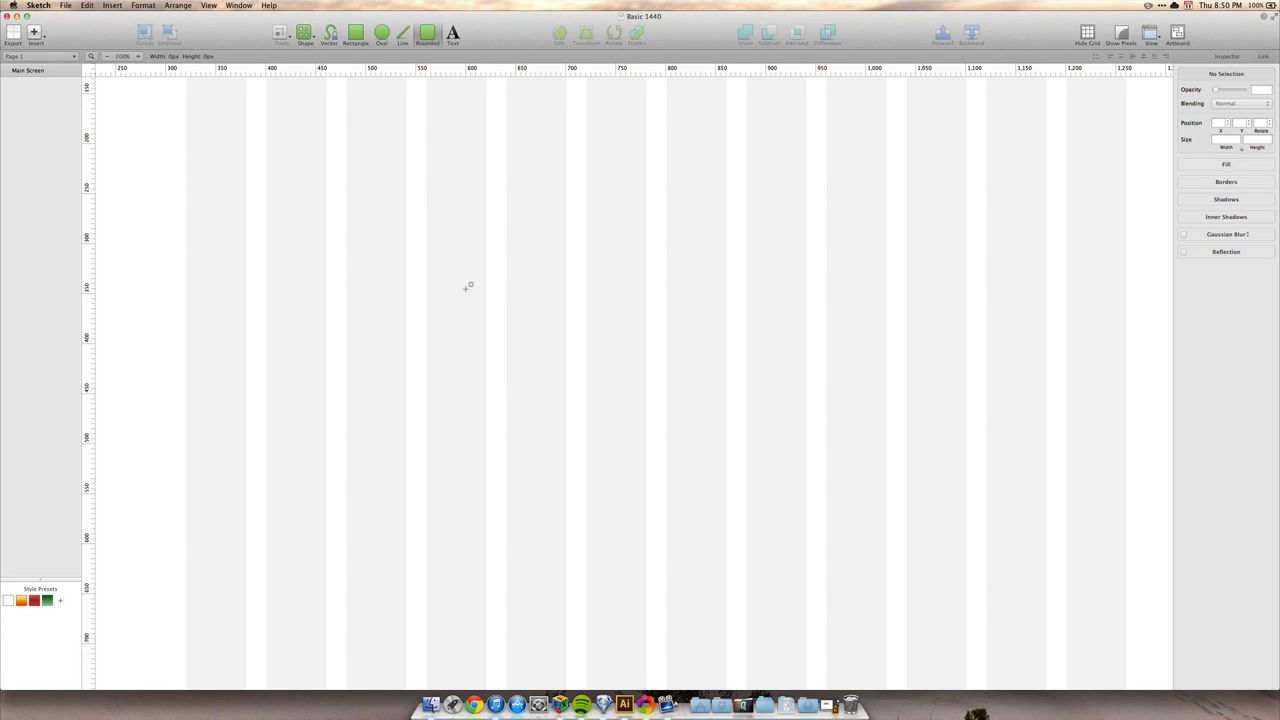
key("Escape")
key("space")
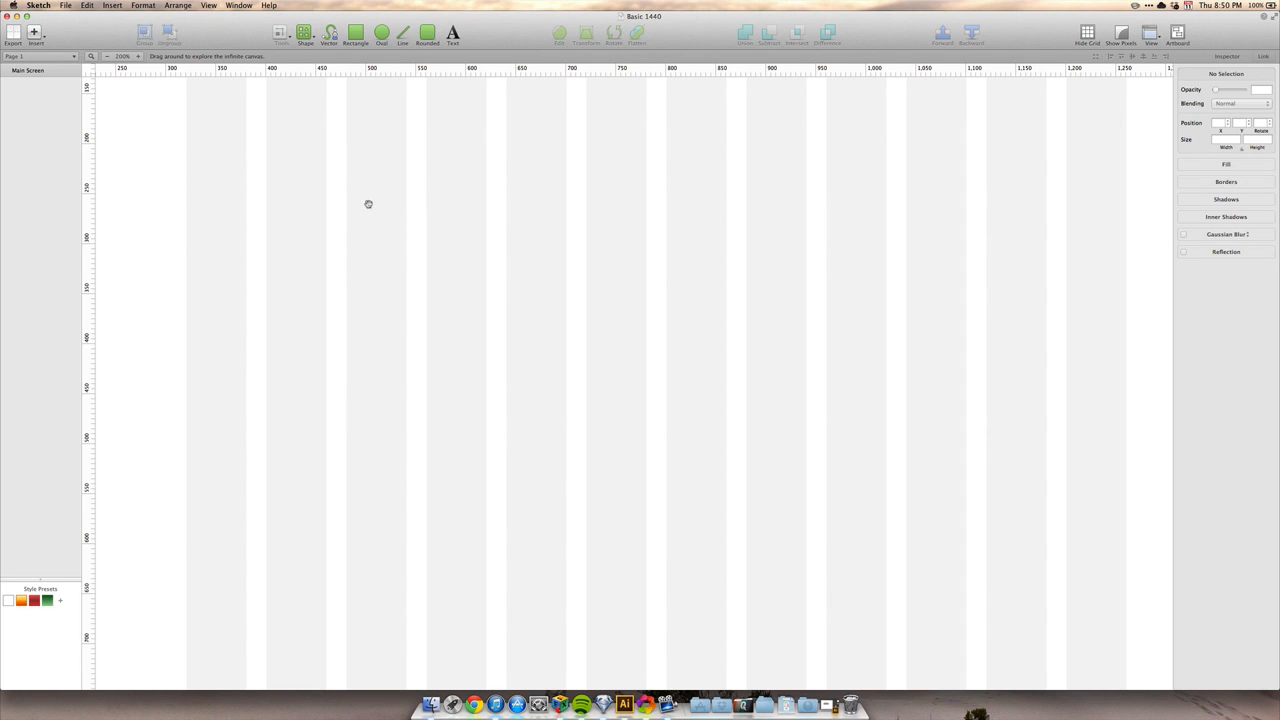
left_click_drag(384, 221, 285, 125)
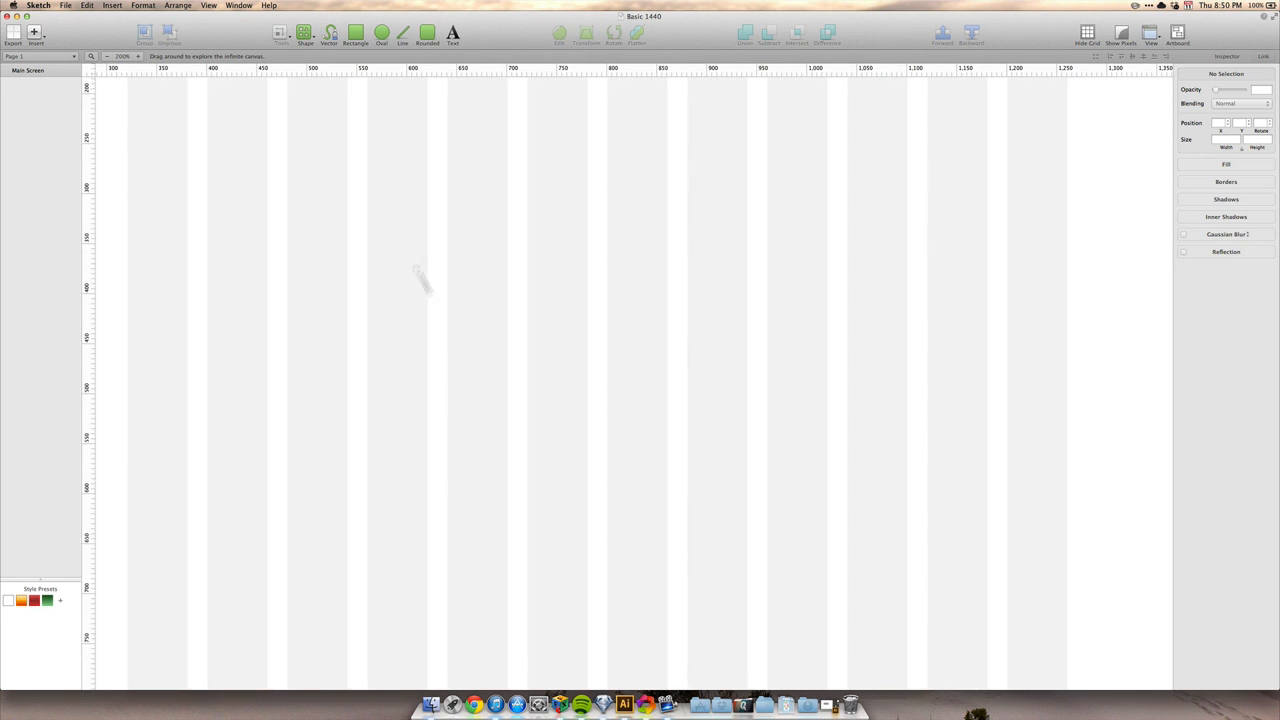
left_click_drag(438, 325, 471, 346)
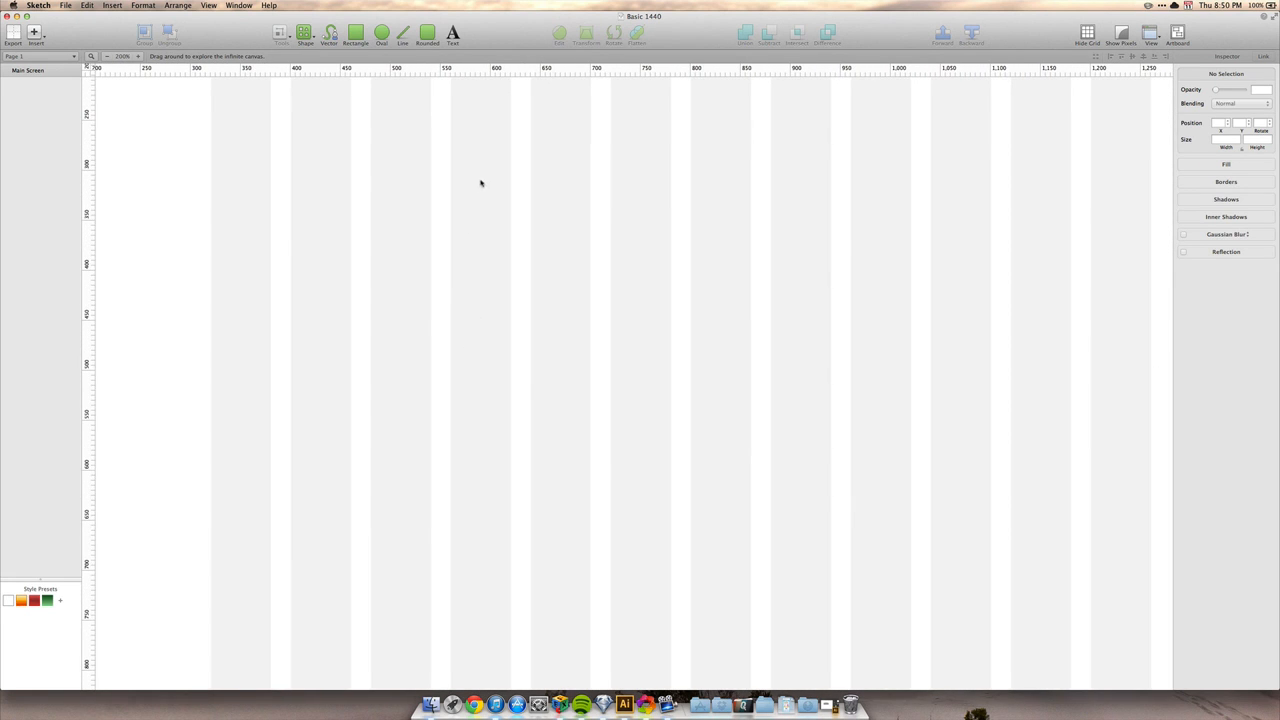
left_click_drag(522, 259, 411, 220)
key("u")
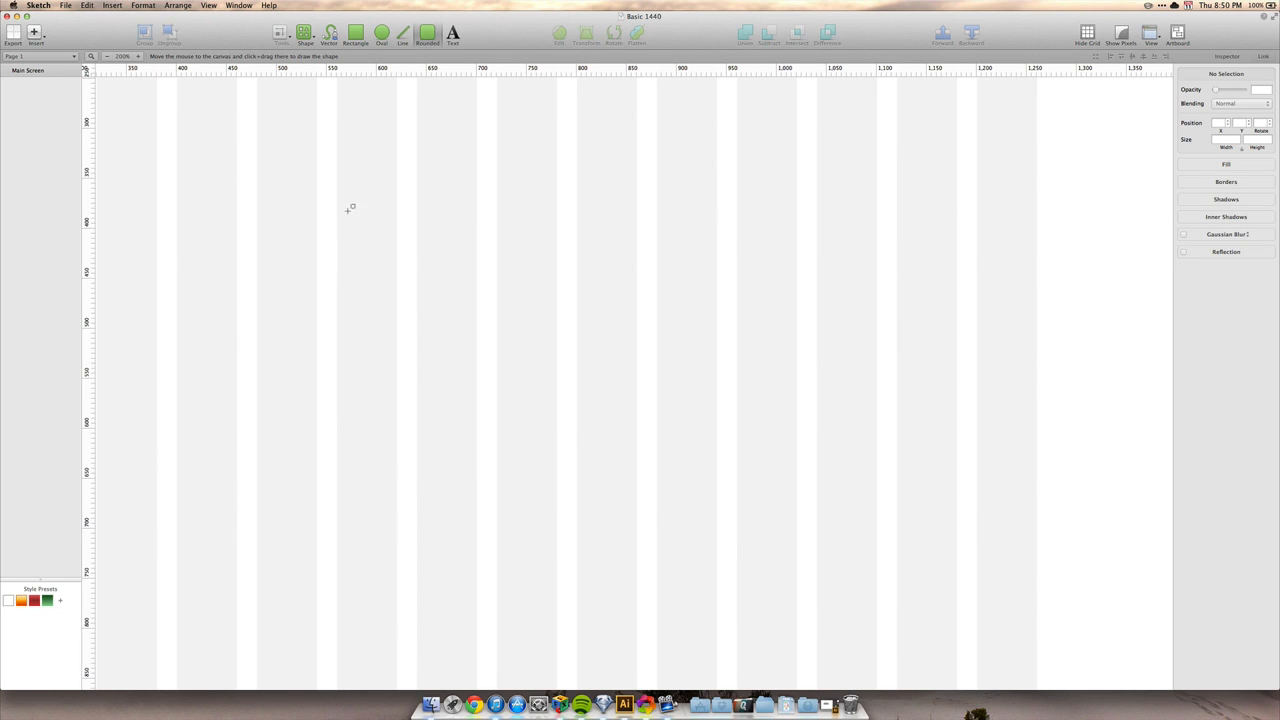
left_click_drag(364, 199, 635, 333)
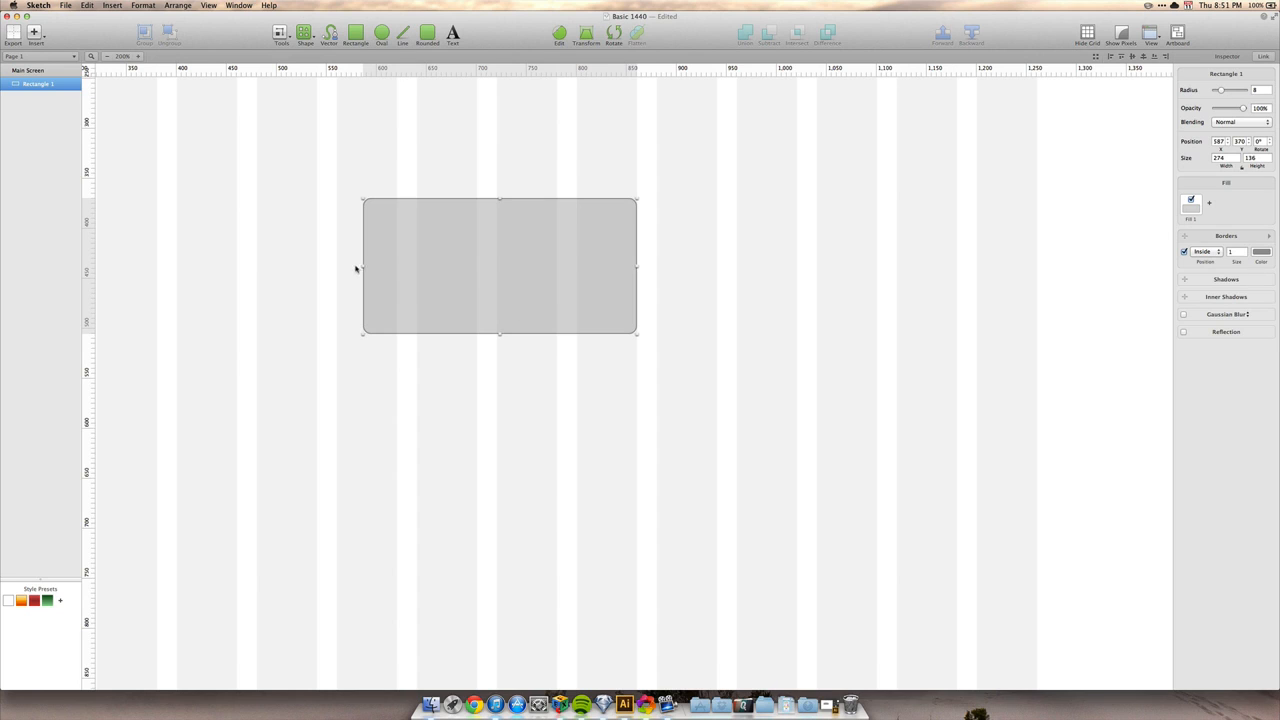
Resize the rounded rectangle to 220 by 80 px to span the grid columns, and position it at X 561, Y 380.
left_click_drag(363, 266, 333, 263)
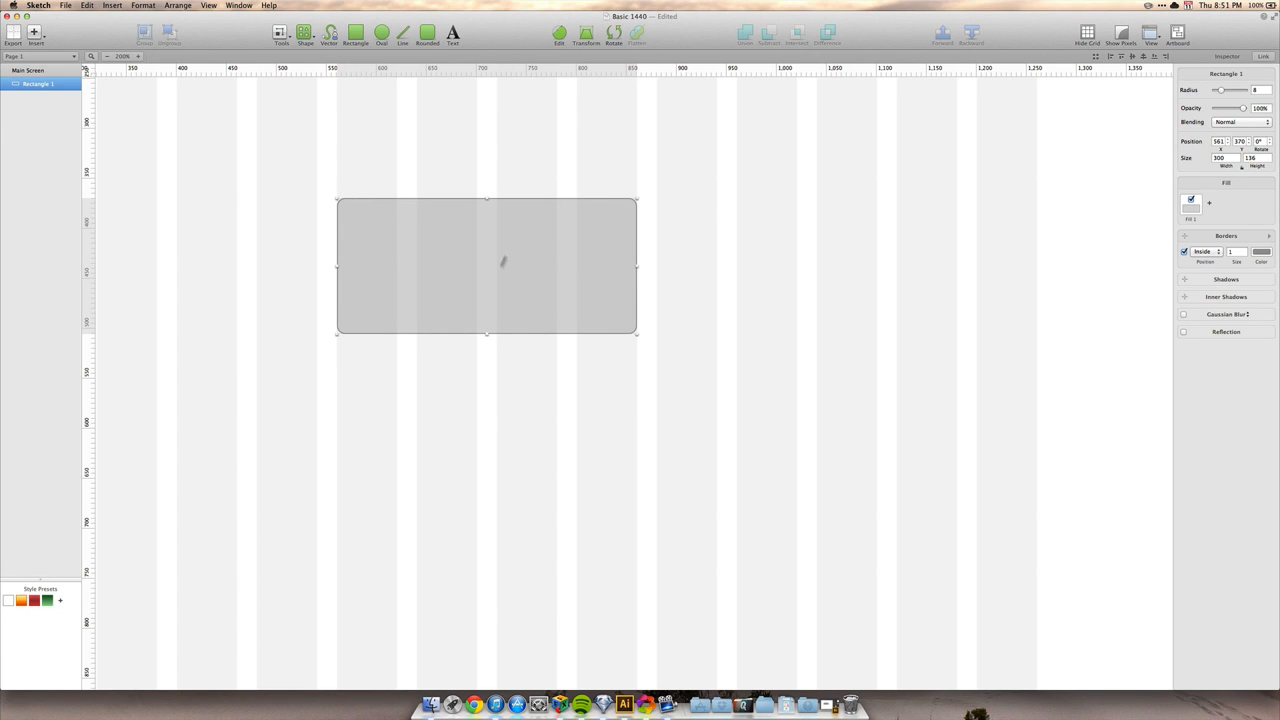
left_click_drag(487, 333, 495, 279)
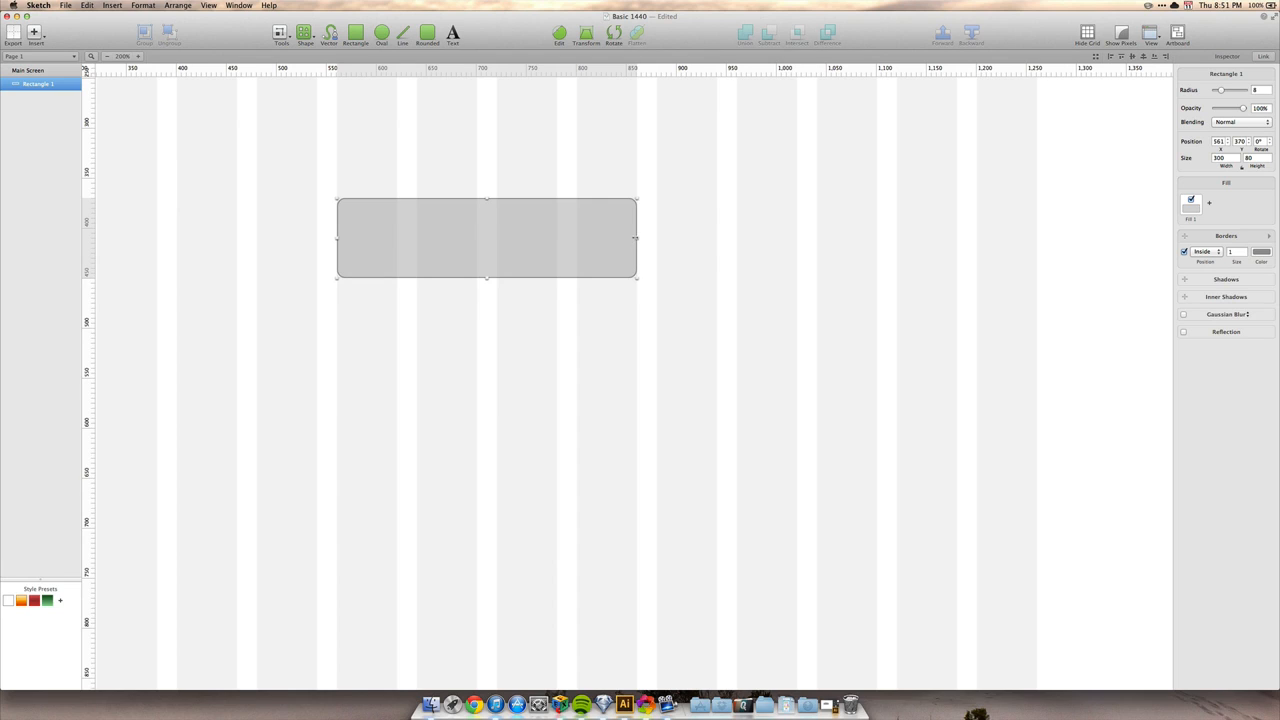
left_click_drag(636, 238, 575, 240)
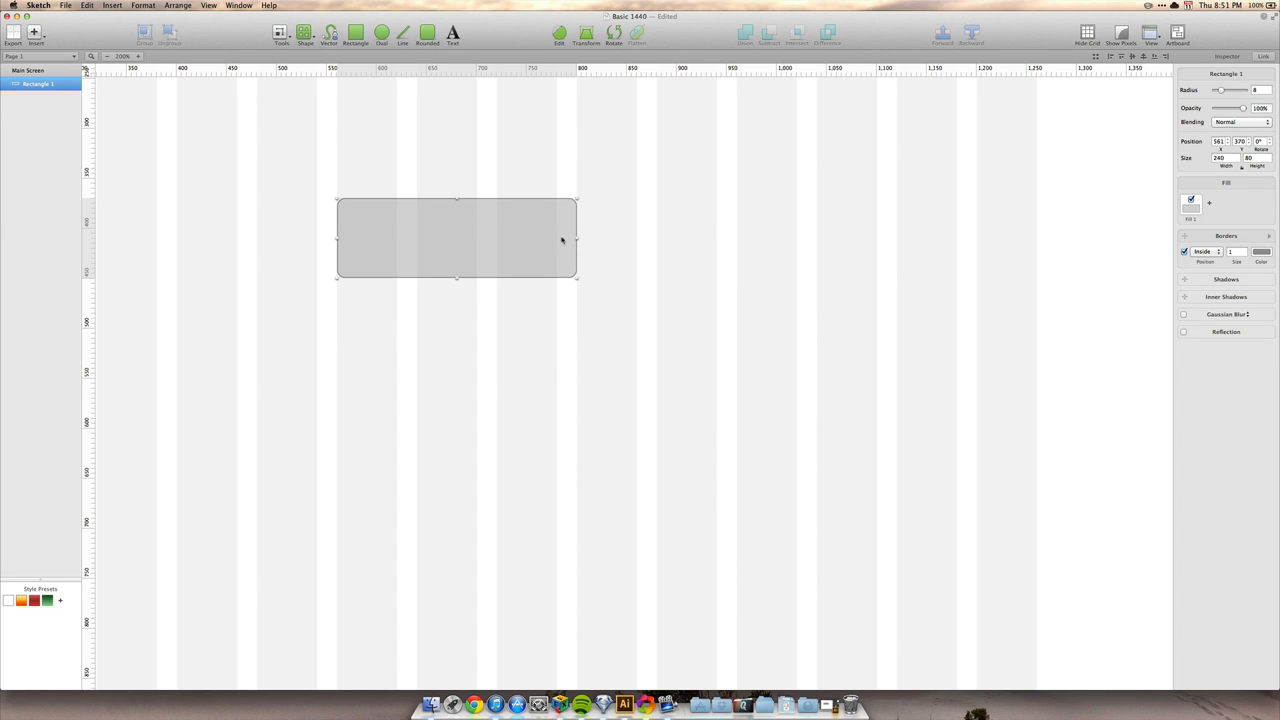
left_click_drag(575, 238, 556, 243)
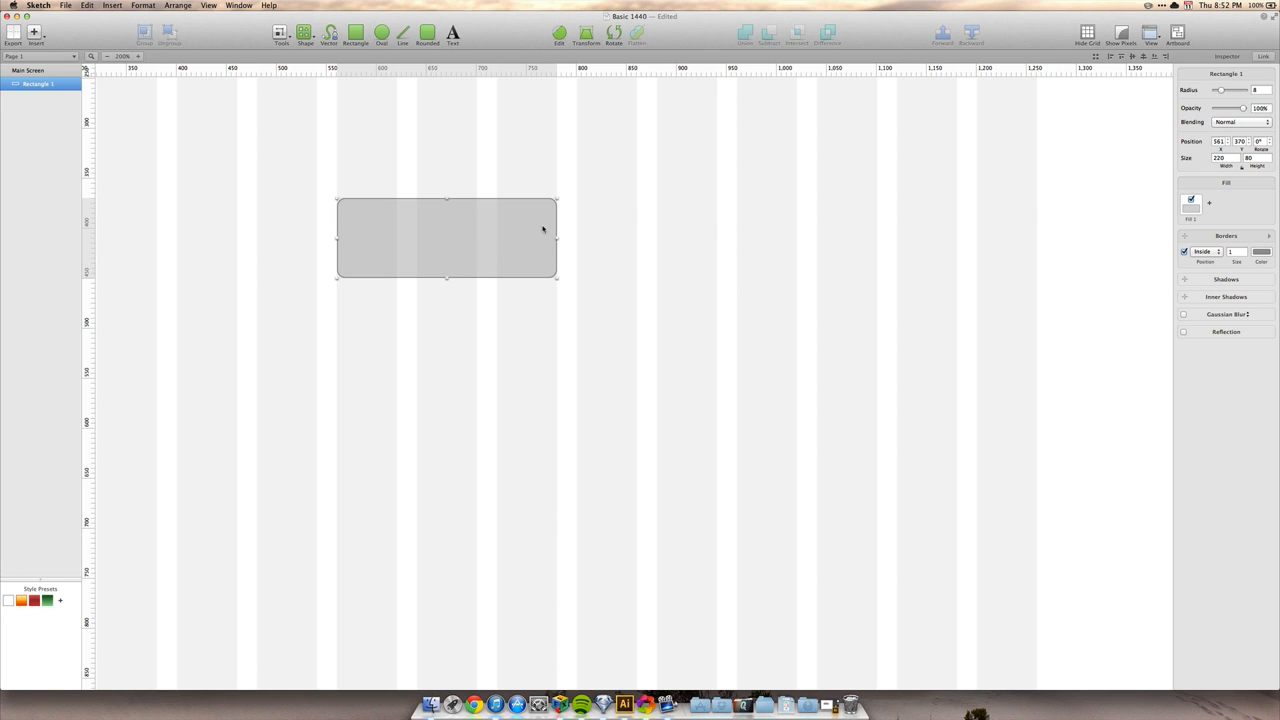
mouse_move(543, 230)
left_mouse_down()
mouse_move(505, 268)
mouse_move(531, 246)
left_mouse_up()
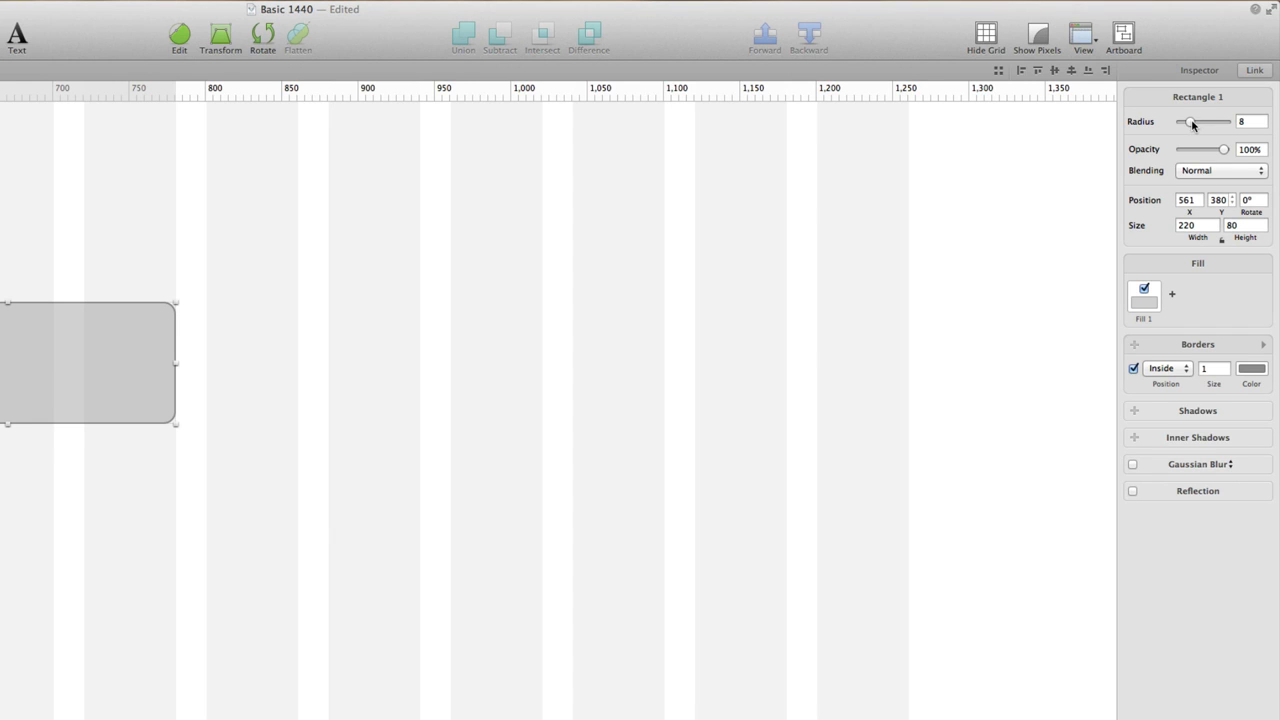
Set the rounded rectangle's corner radius to 11 and view its blending modes, keeping Normal.
mouse_move(1191, 124)
left_mouse_down()
mouse_move(1236, 123)
mouse_move(1180, 123)
mouse_move(1240, 123)
mouse_move(1180, 121)
mouse_move(1228, 123)
mouse_move(1194, 121)
left_mouse_up()
left_click(1203, 171)
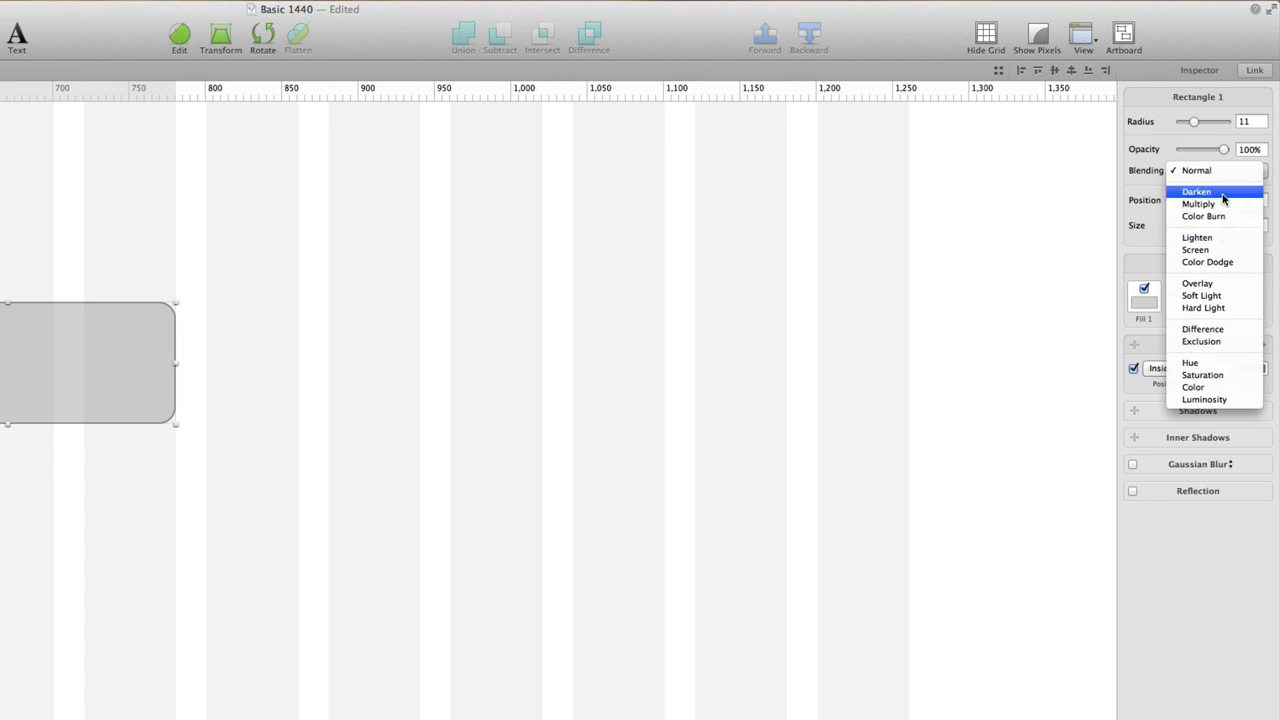
left_click(1150, 172)
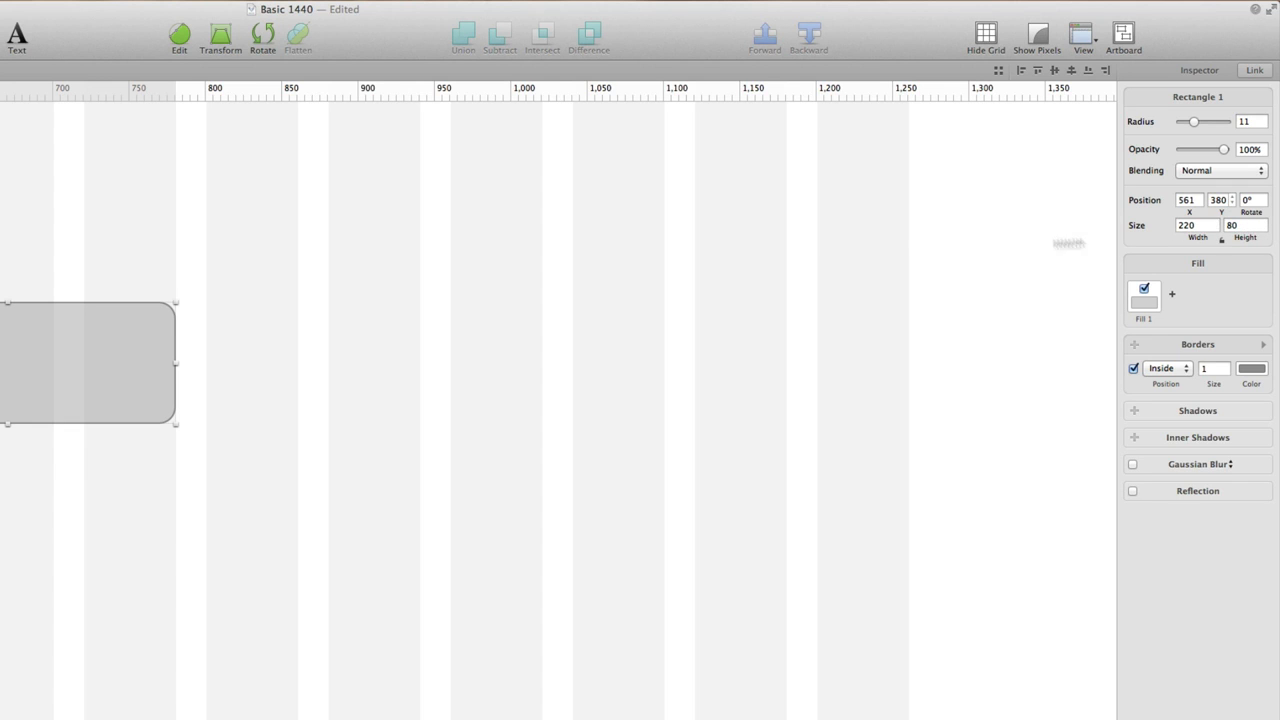
Reduce the rounded rectangle's height to 70 px from its lower edge, keeping its 220 px width.
mouse_move(8, 426)
left_mouse_down()
mouse_move(6, 522)
mouse_move(28, 463)
mouse_move(12, 420)
mouse_move(40, 360)
mouse_move(46, 428)
mouse_move(47, 378)
mouse_move(46, 410)
mouse_move(15, 376)
mouse_move(20, 428)
mouse_move(20, 398)
mouse_move(22, 409)
left_mouse_up()
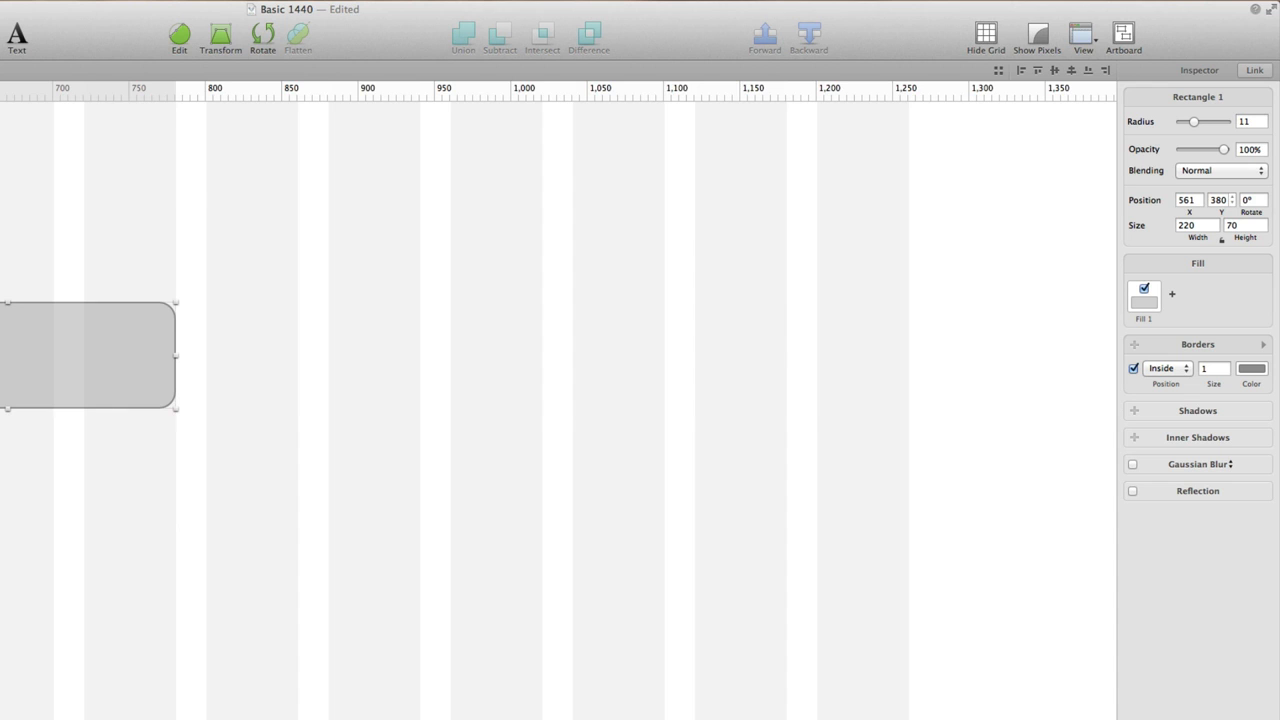
scroll(549, 400, "left", 5)
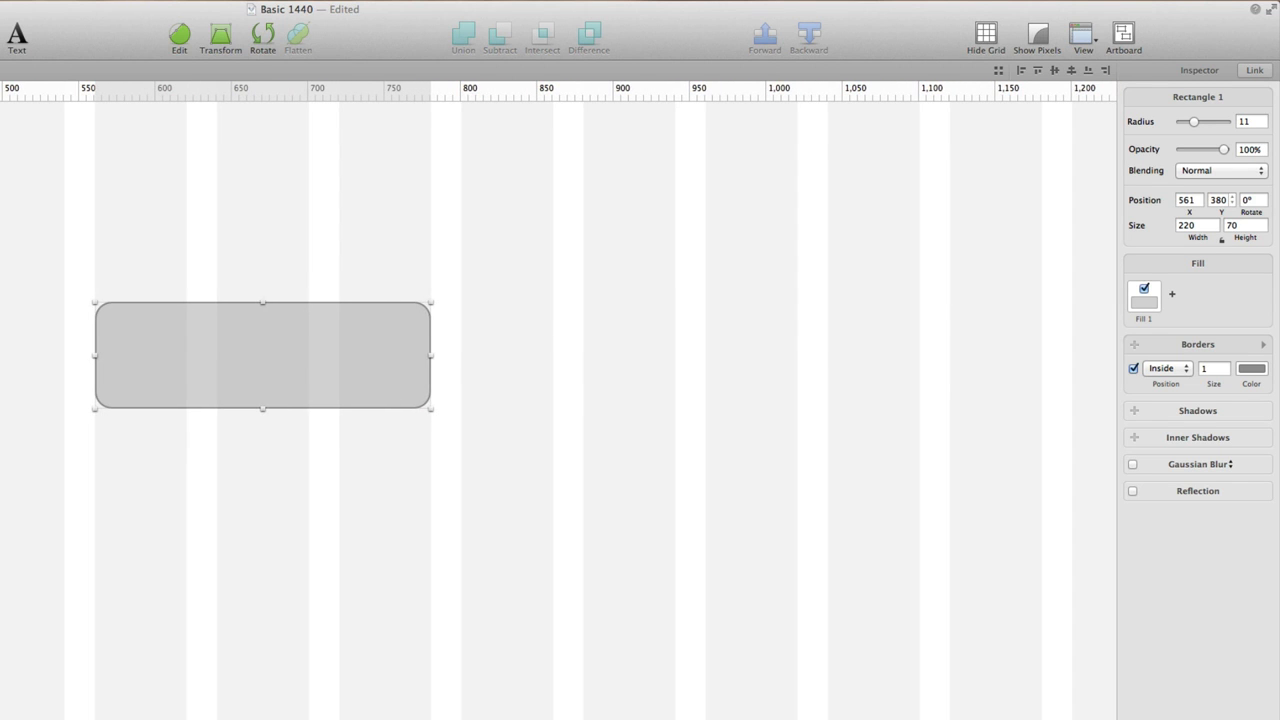
scroll(125, 323, "up", 5)
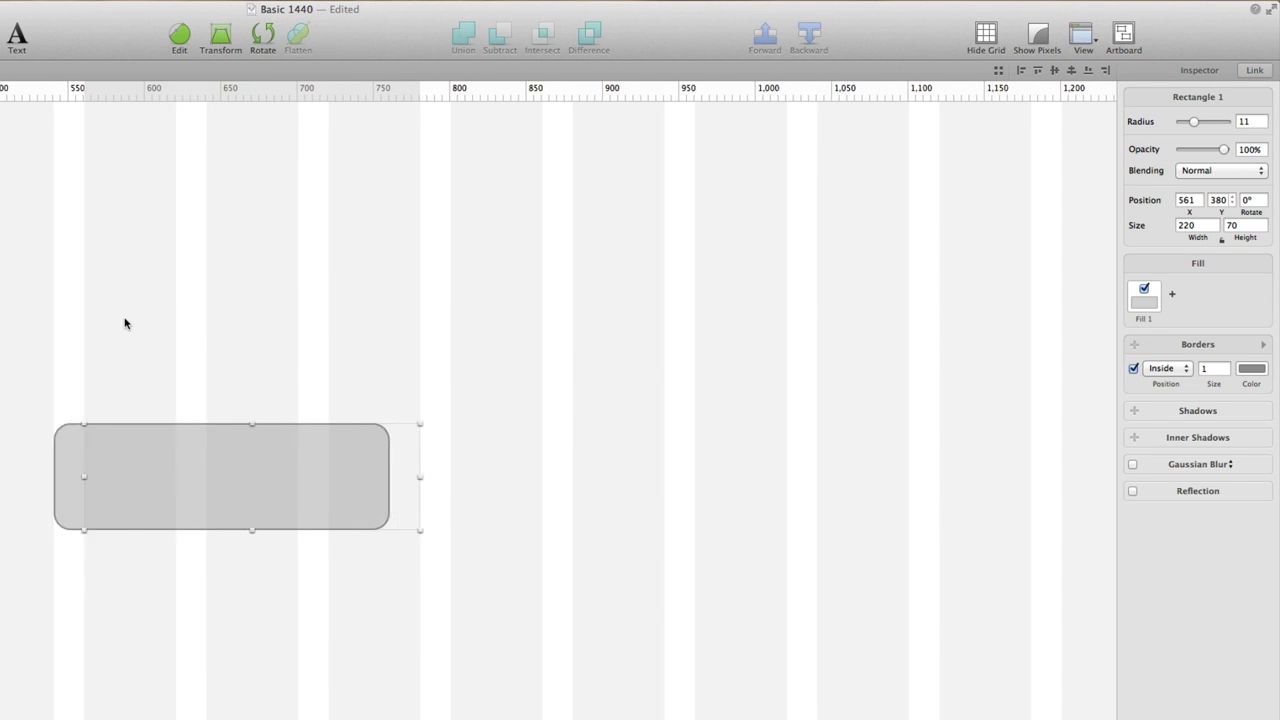
scroll(125, 323, "right", 5)
scroll(125, 323, "down", 4)
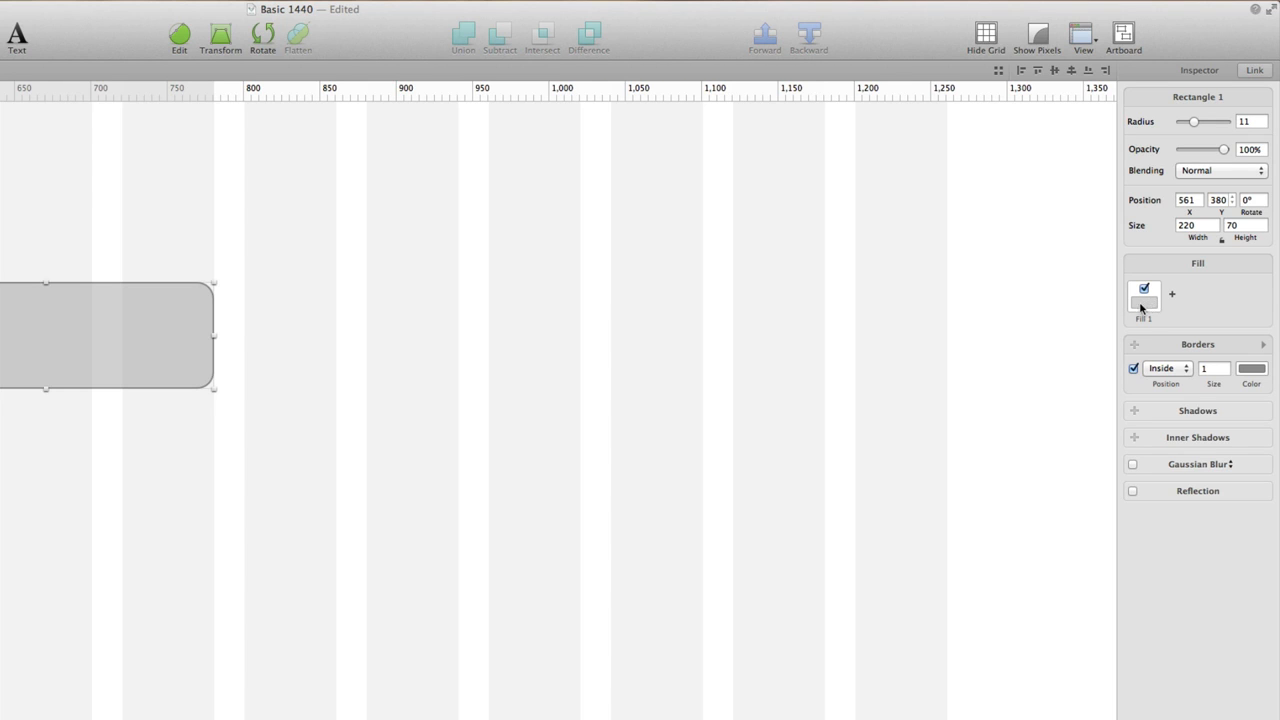
Try solid fills on the rounded rectangle, mixing the blue 097FCE and choosing the bright blue preset 00ADFF.
left_click(1147, 303)
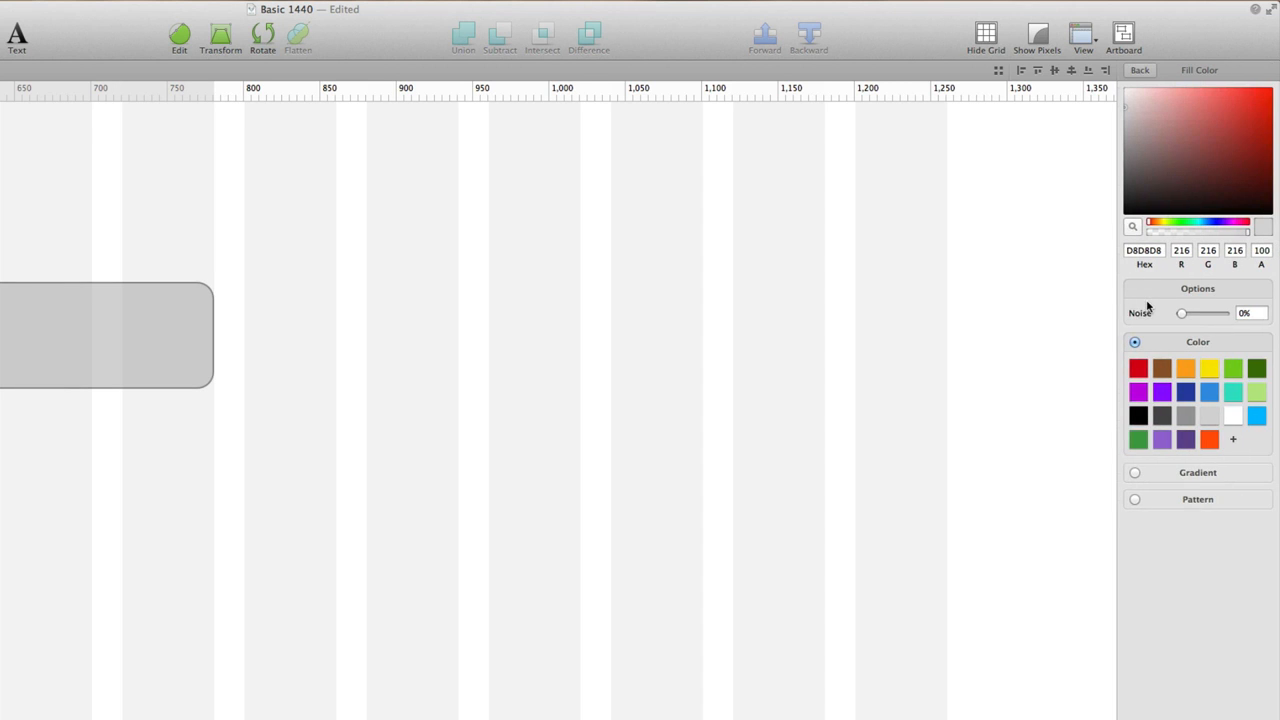
left_click_drag(1157, 163, 1258, 96)
mouse_move(1158, 227)
left_mouse_down()
mouse_move(1220, 226)
mouse_move(1182, 226)
left_mouse_up()
mouse_move(1256, 96)
left_mouse_down()
mouse_move(1263, 106)
mouse_move(1273, 88)
mouse_move(1220, 130)
left_mouse_up()
mouse_move(1200, 226)
left_mouse_down()
mouse_move(1215, 226)
mouse_move(1203, 226)
left_mouse_up()
left_click_drag(1222, 128, 1258, 101)
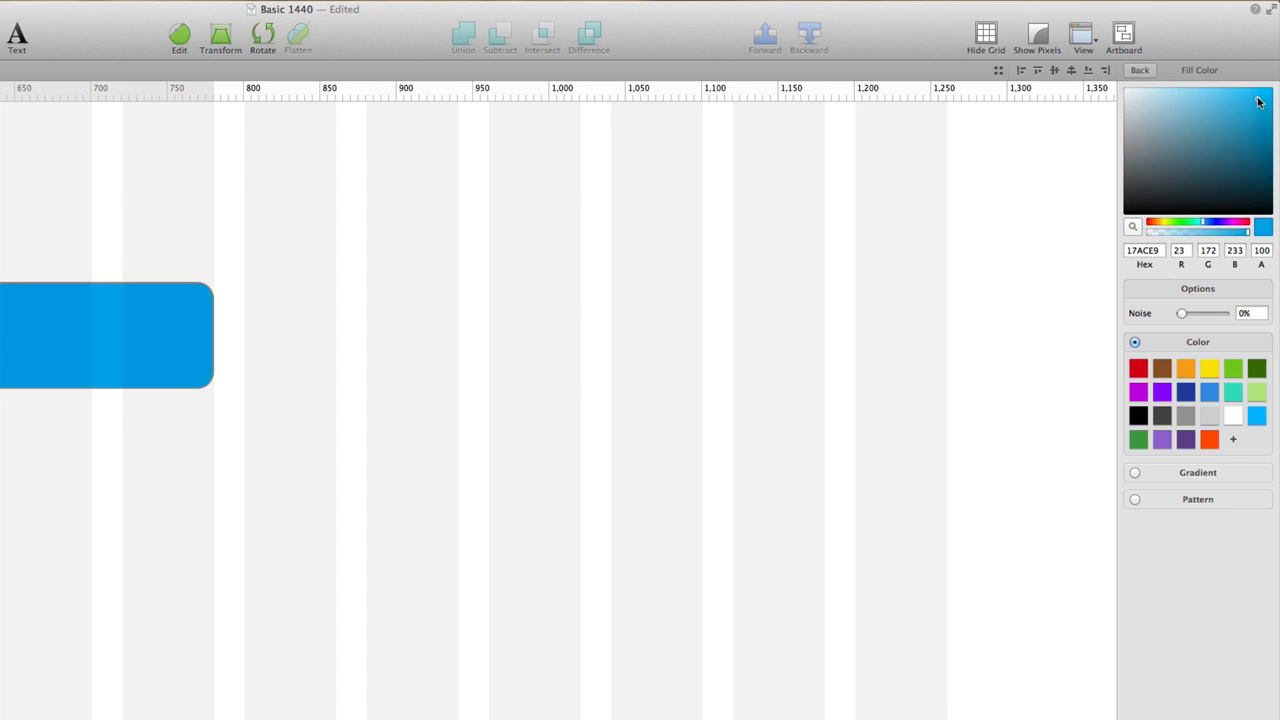
left_click(1206, 224)
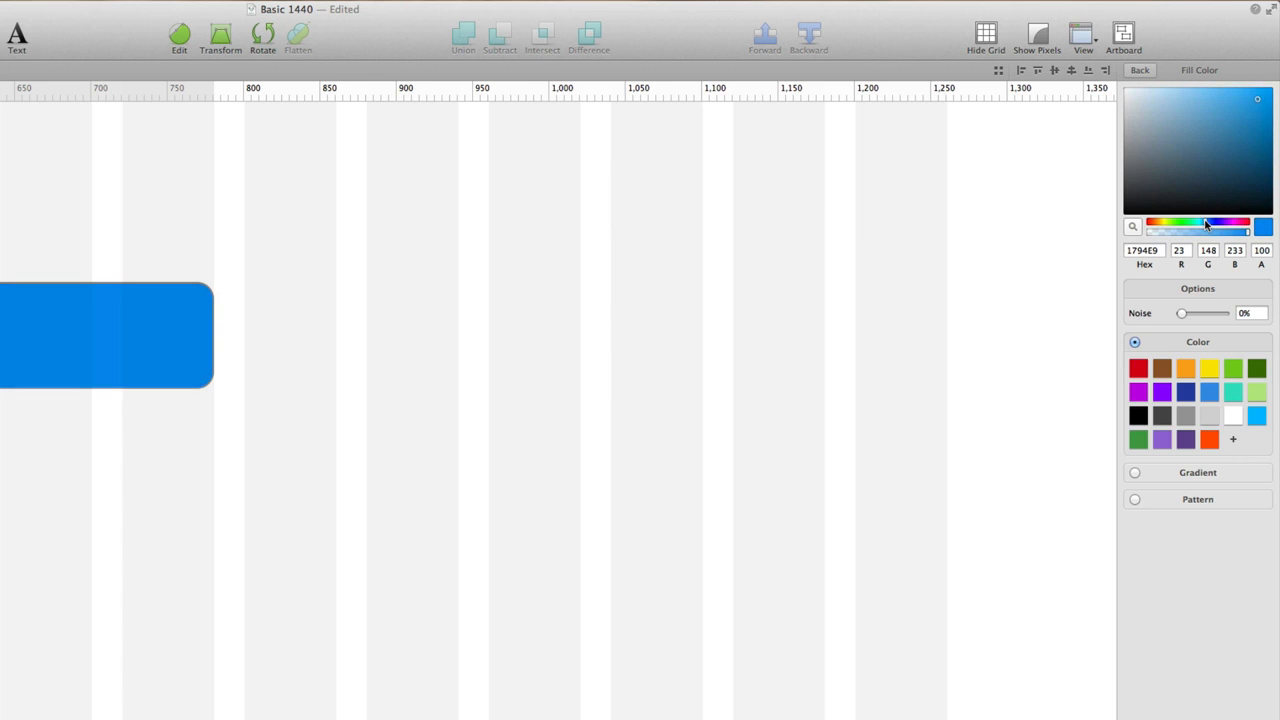
left_click_drag(1243, 143, 1265, 112)
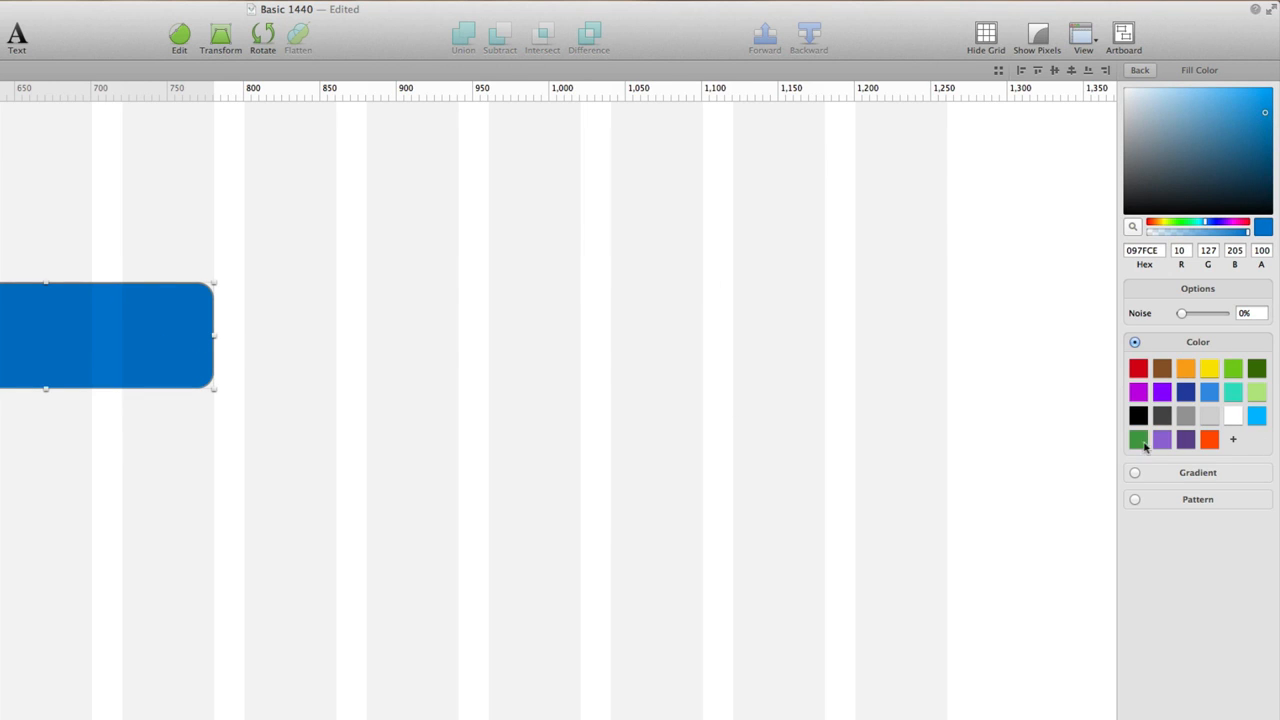
left_click(1257, 418)
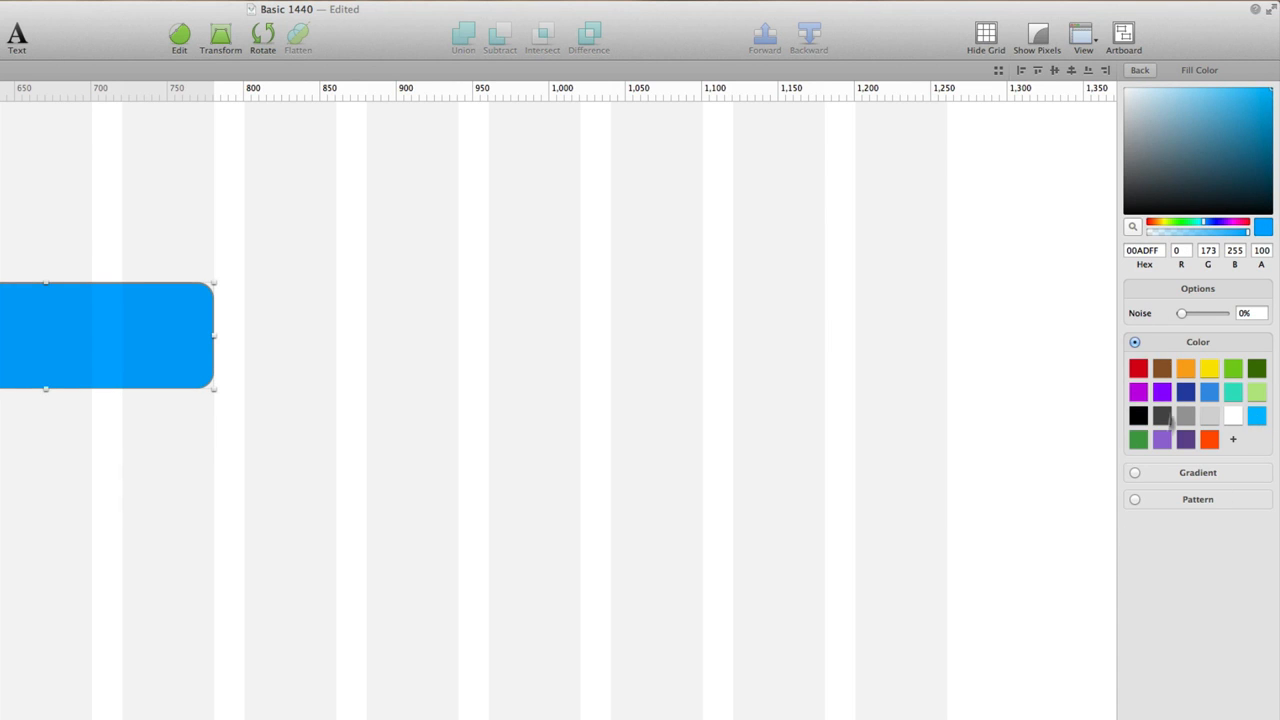
Change the fill to a linear gradient, compare the blue, green and orange presets, choose green, and flip the gradient direction twice.
left_click(1135, 474)
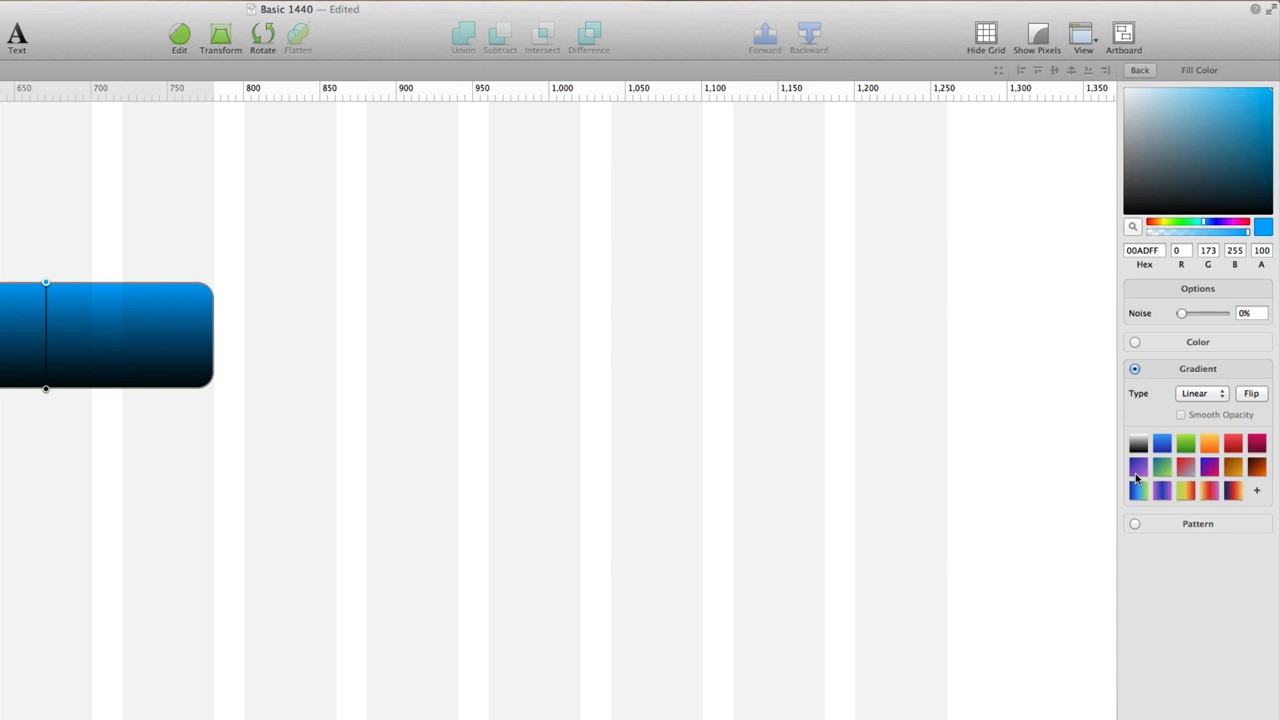
left_click(1161, 444)
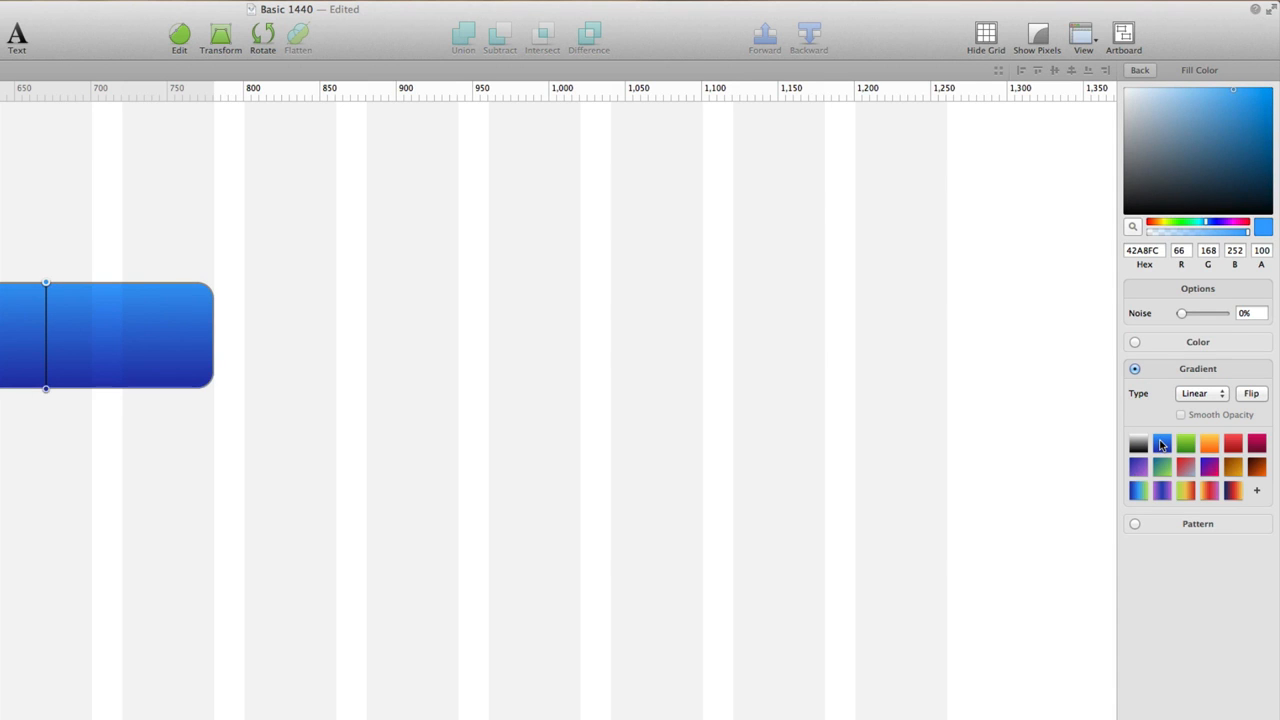
left_click(1187, 445)
left_click(1211, 445)
left_click(1190, 446)
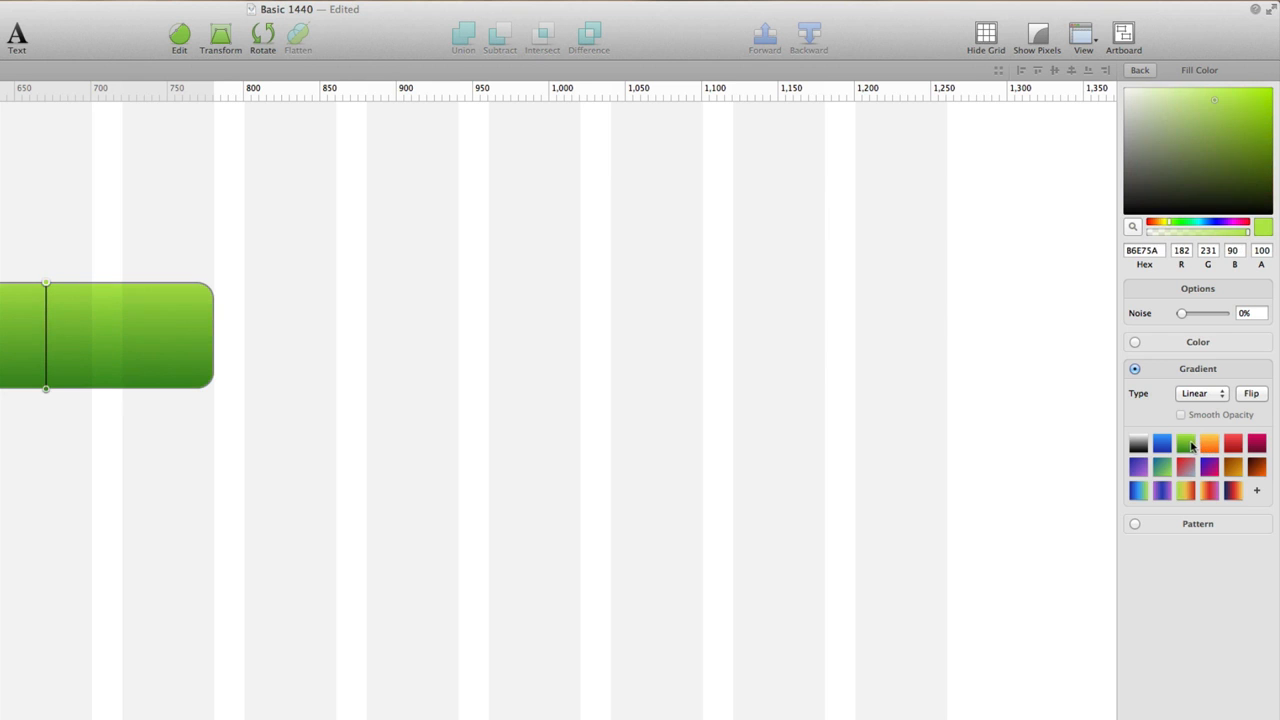
left_click(1250, 393)
left_click(1250, 393)
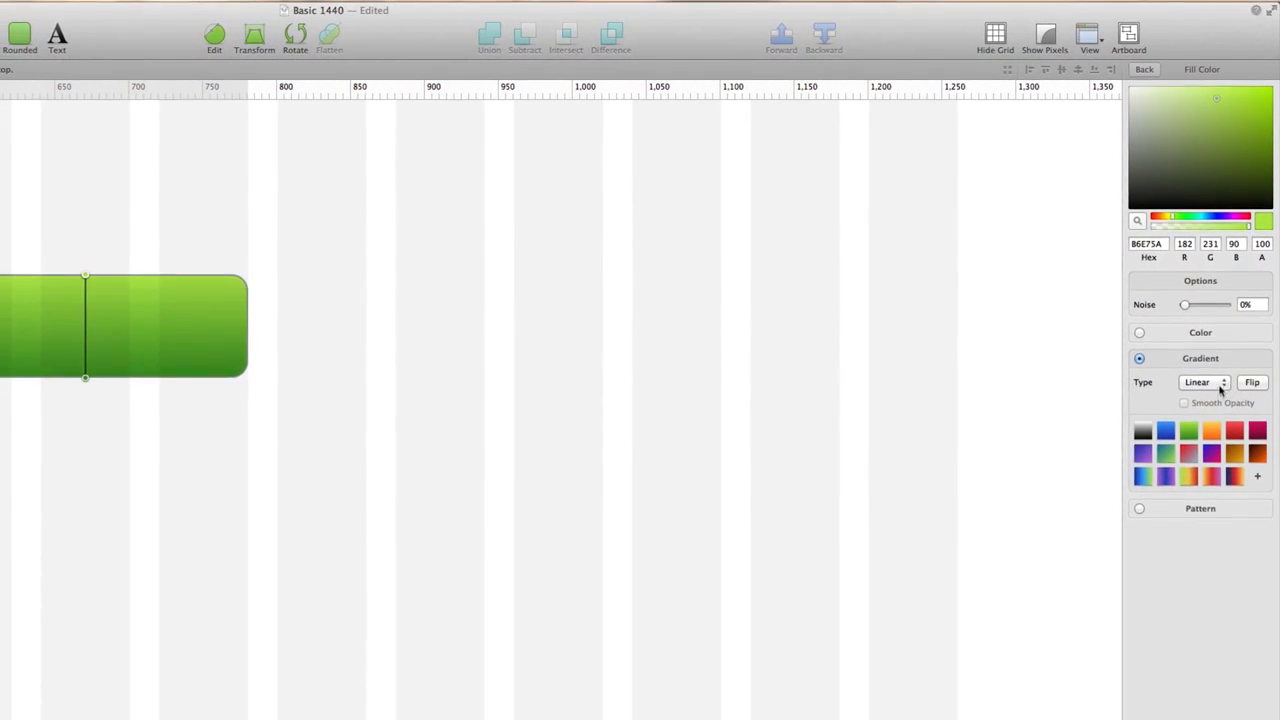
Change the green gradient to Radial and move its origin to the centre of the rounded rectangle.
left_click(1200, 389)
left_click(1217, 381)
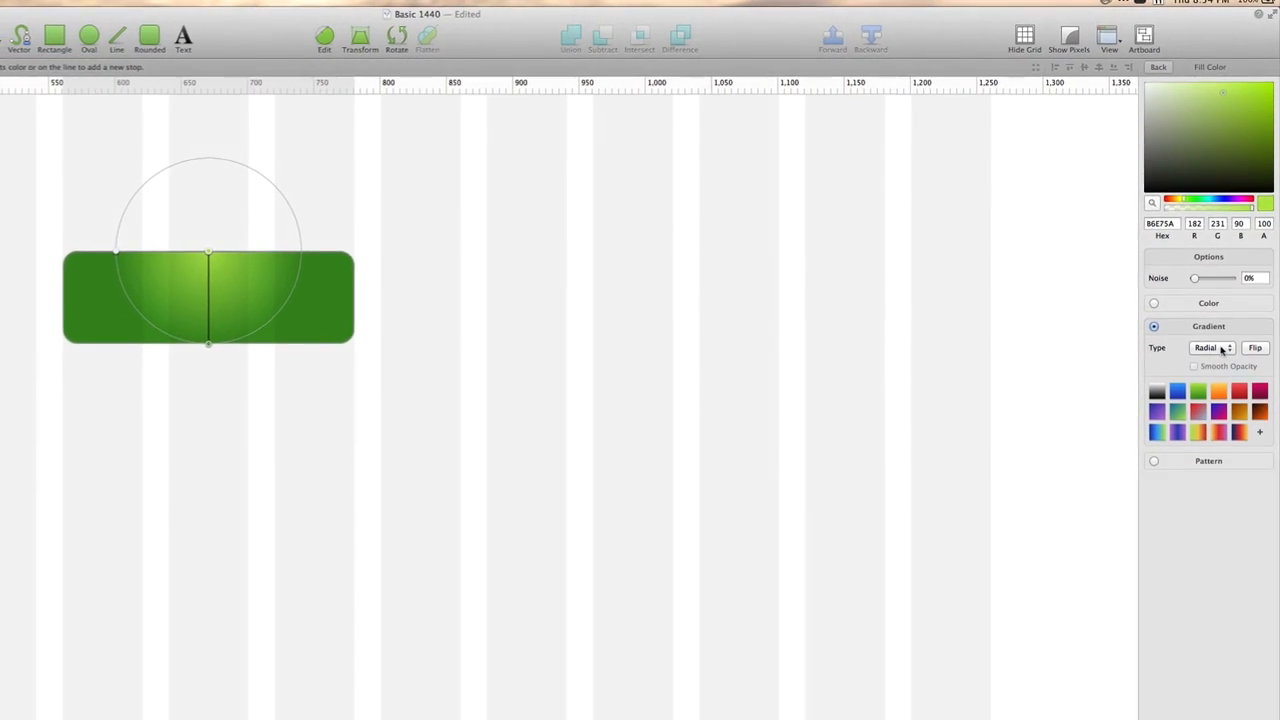
left_click_drag(283, 238, 283, 279)
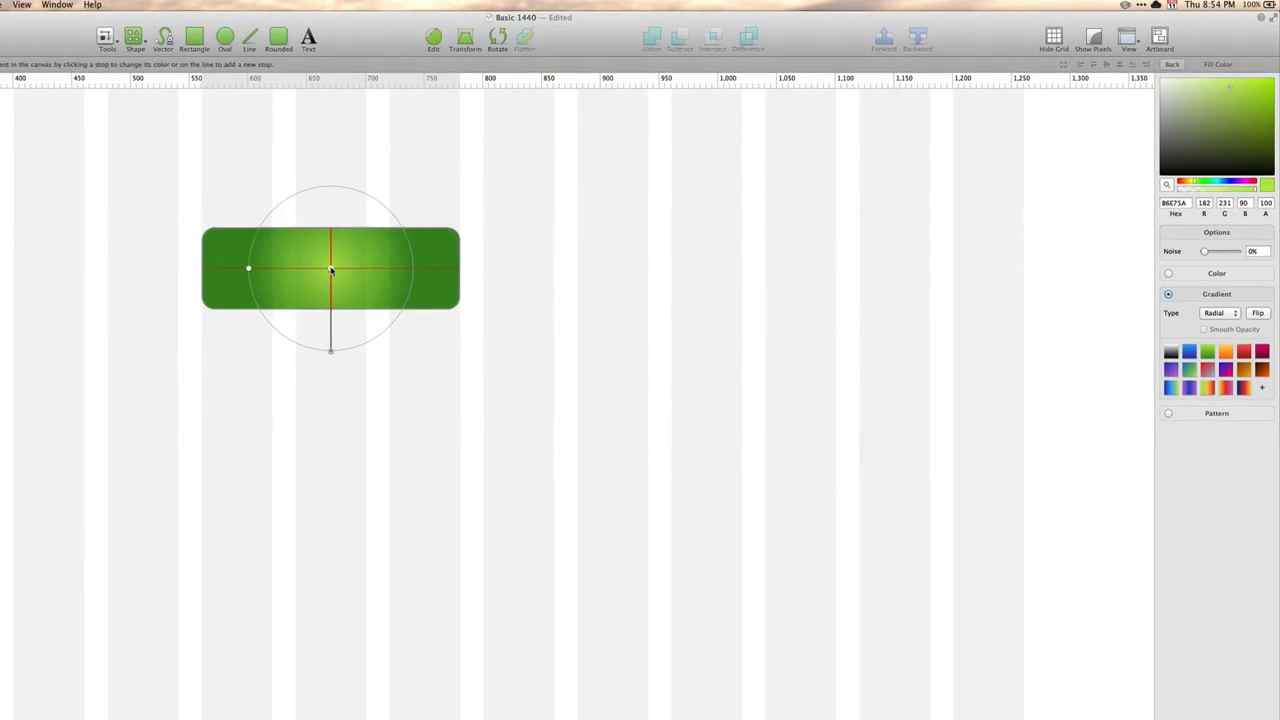
Change the gradient to Angular and move its two colour stops around the circle to the shape's lower-right and upper-left corners.
left_click(1236, 306)
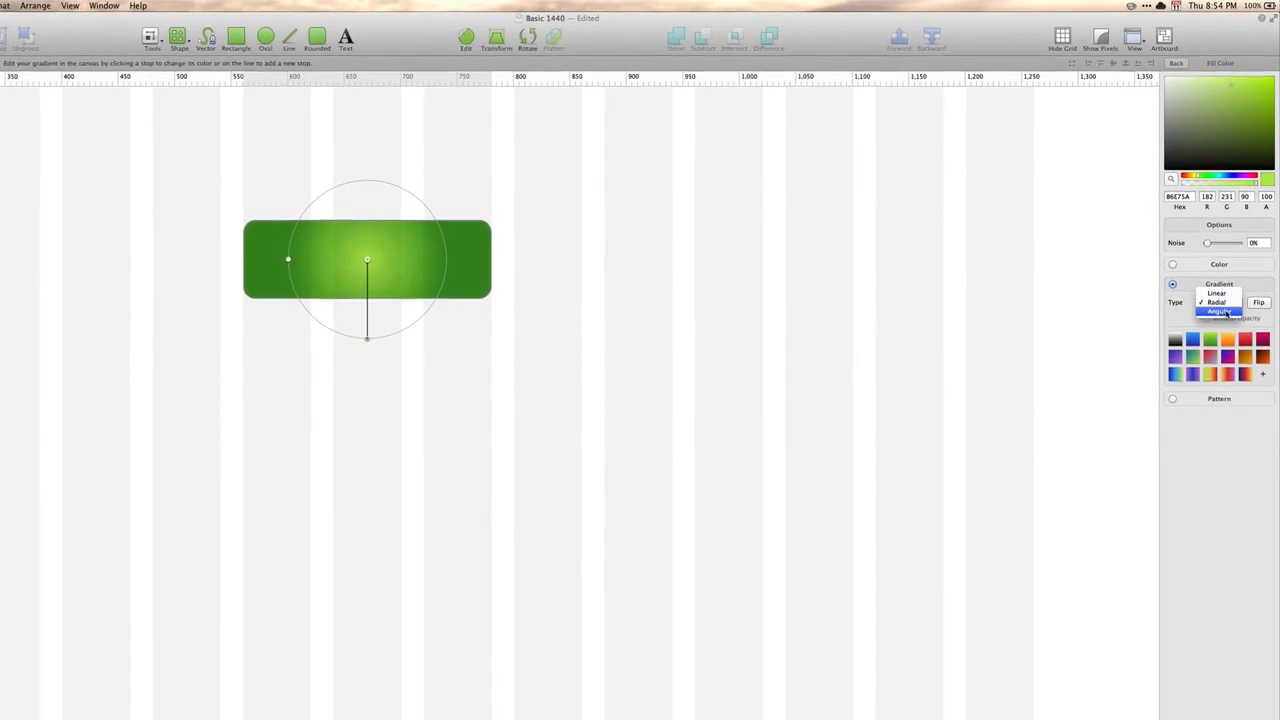
left_click(1222, 318)
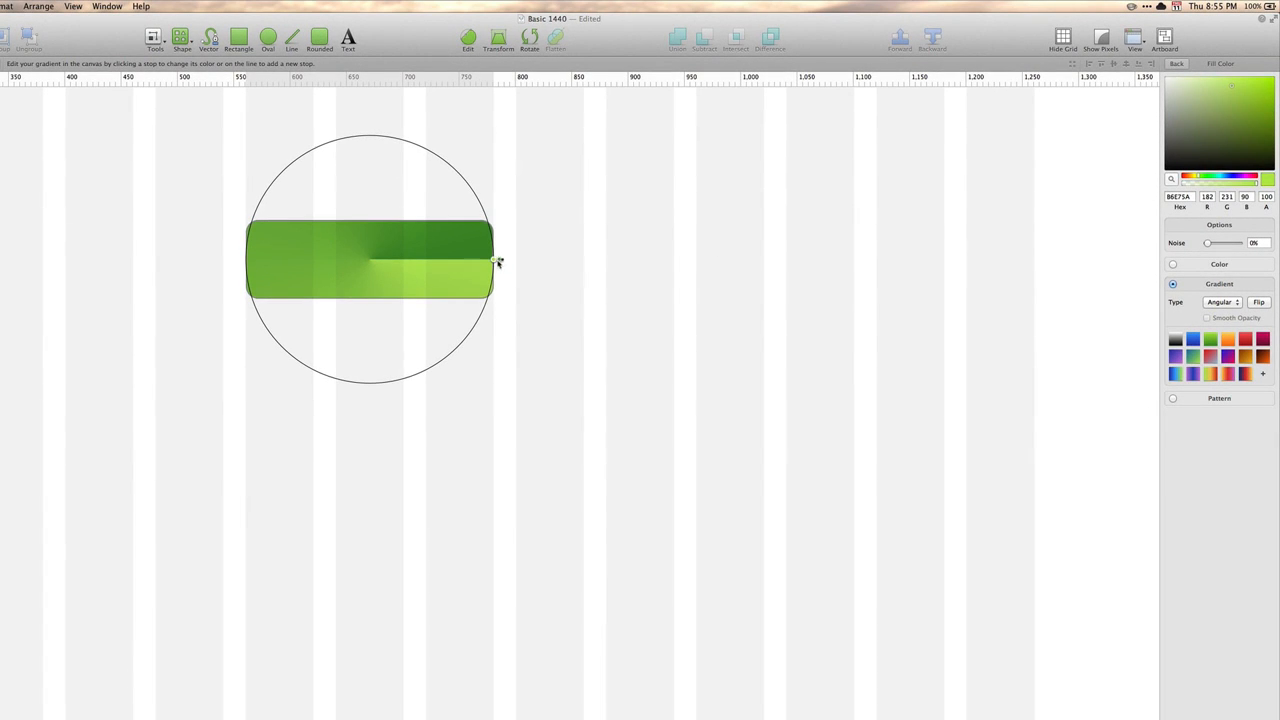
left_click_drag(495, 260, 460, 305)
left_click_drag(494, 261, 287, 235)
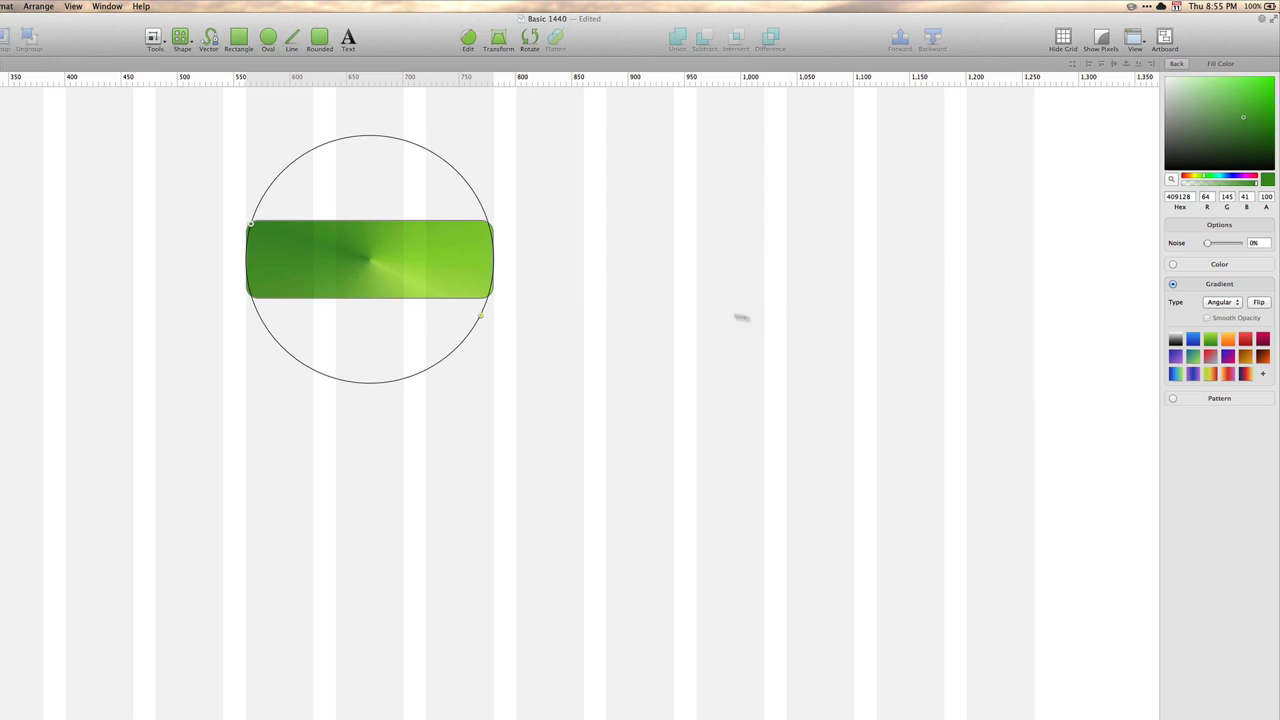
Set the gradient type back to Linear and apply the blue preset.
left_click(1230, 302)
left_click(1224, 286)
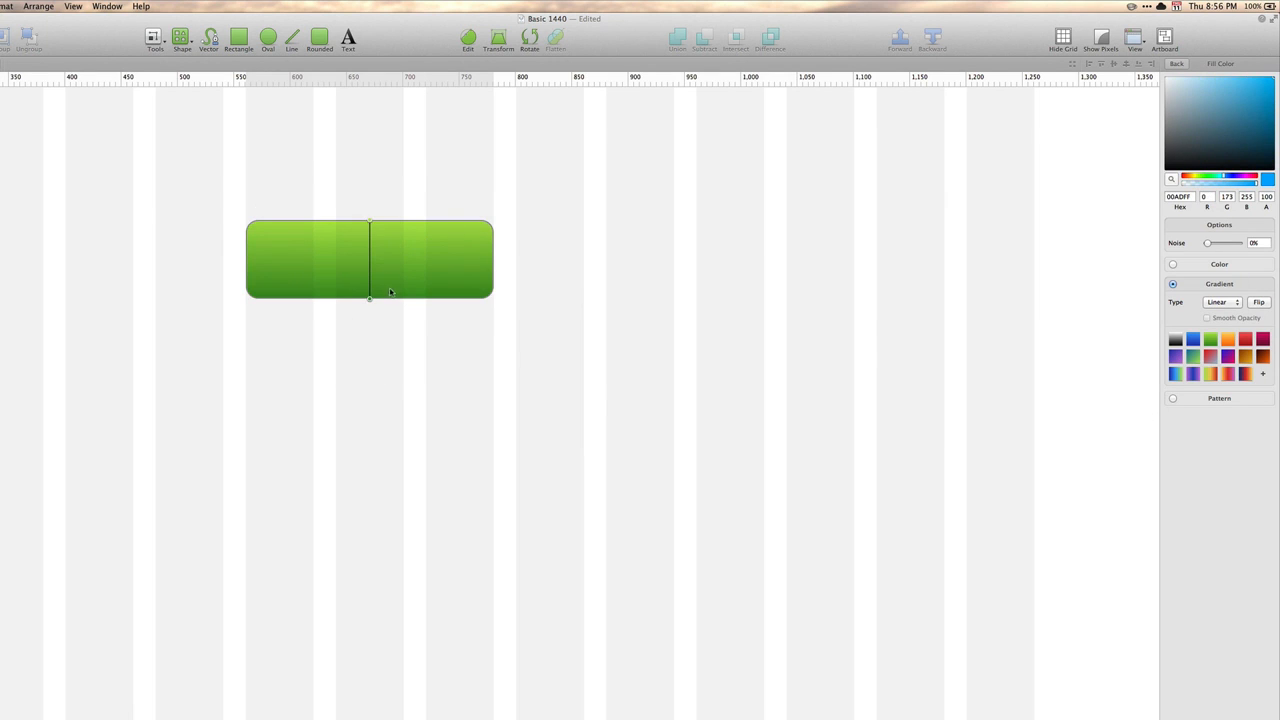
left_click(1192, 340)
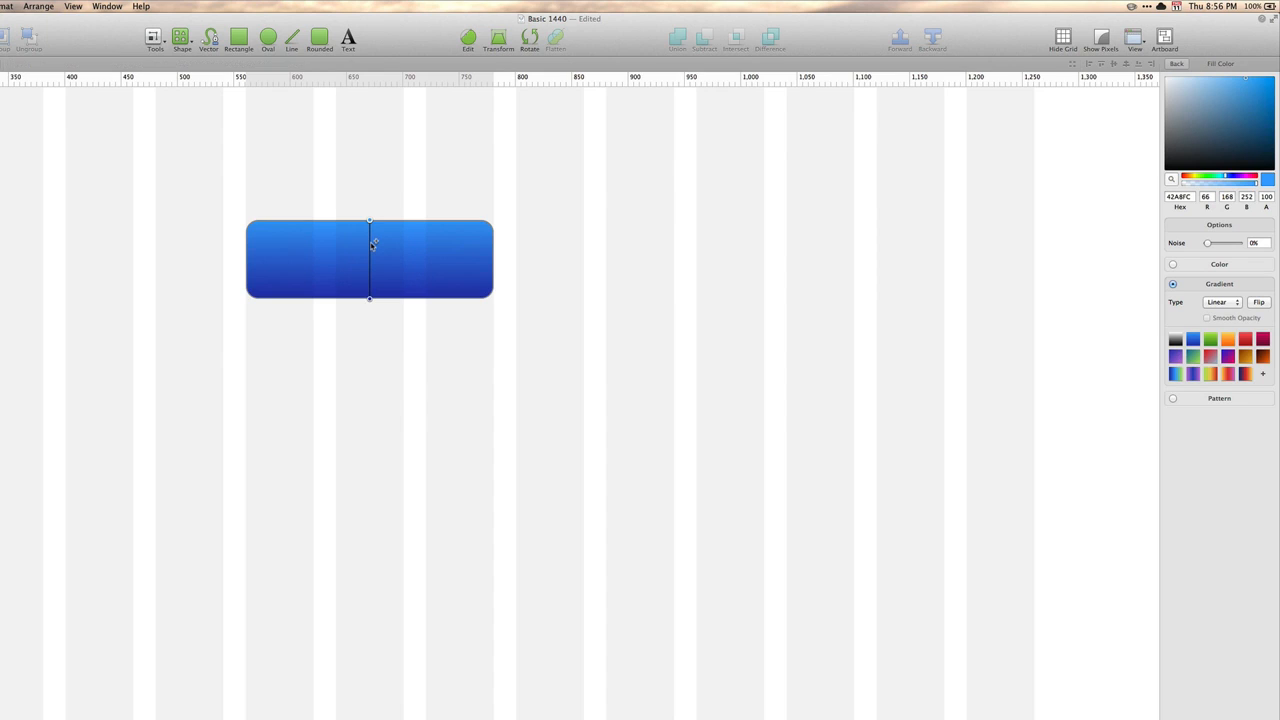
Add a colour stop to the blue gradient, recolour it magenta, and slide it to the middle of the gradient line.
left_click(371, 245)
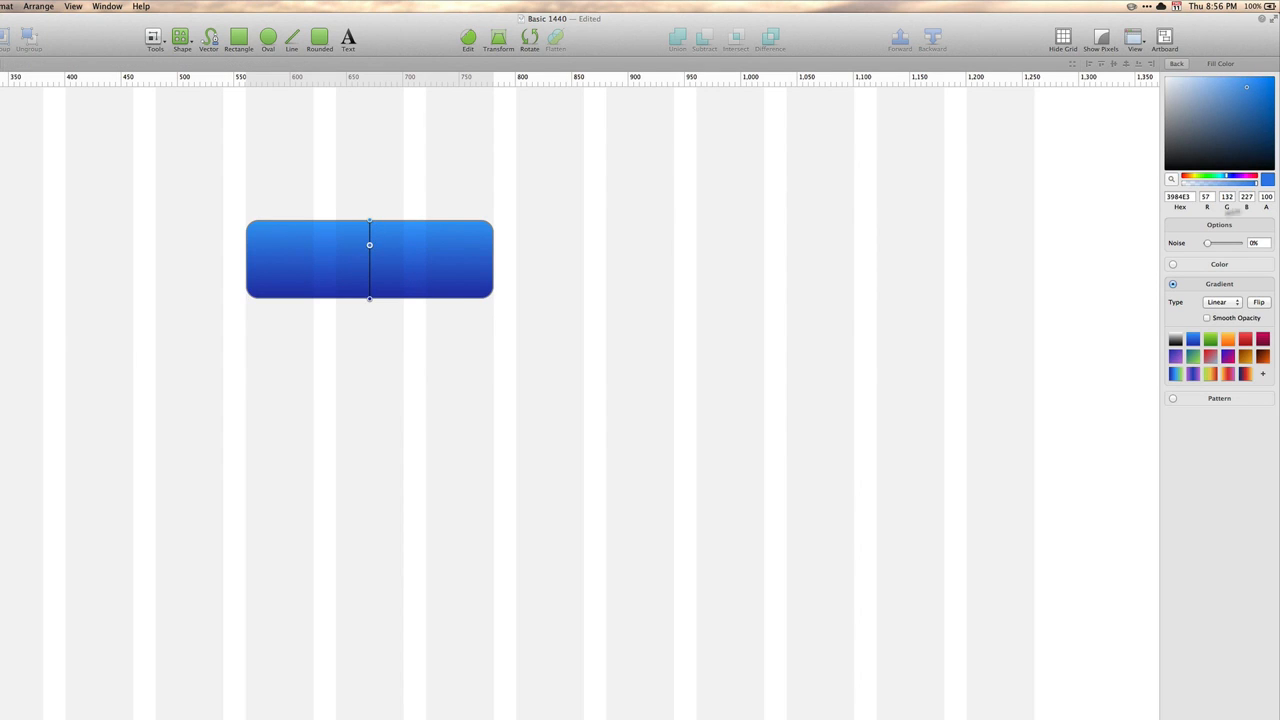
left_click_drag(1232, 176, 1250, 179)
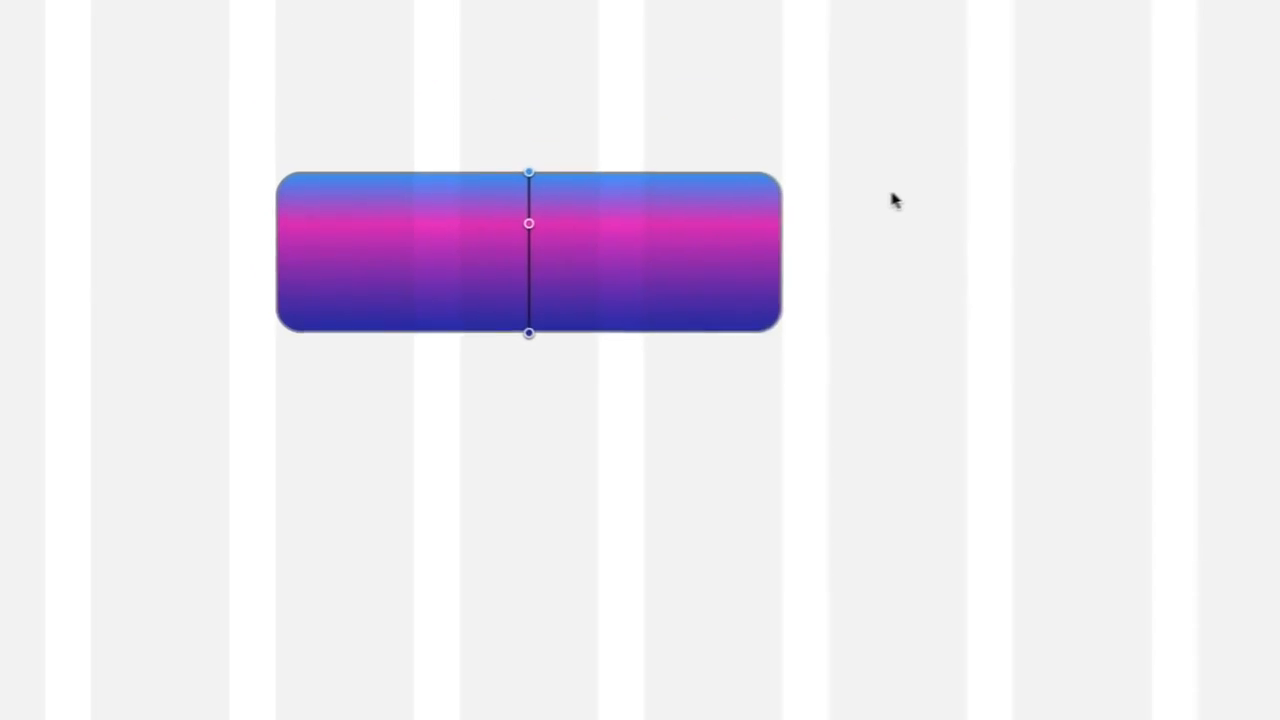
left_click_drag(528, 223, 554, 254)
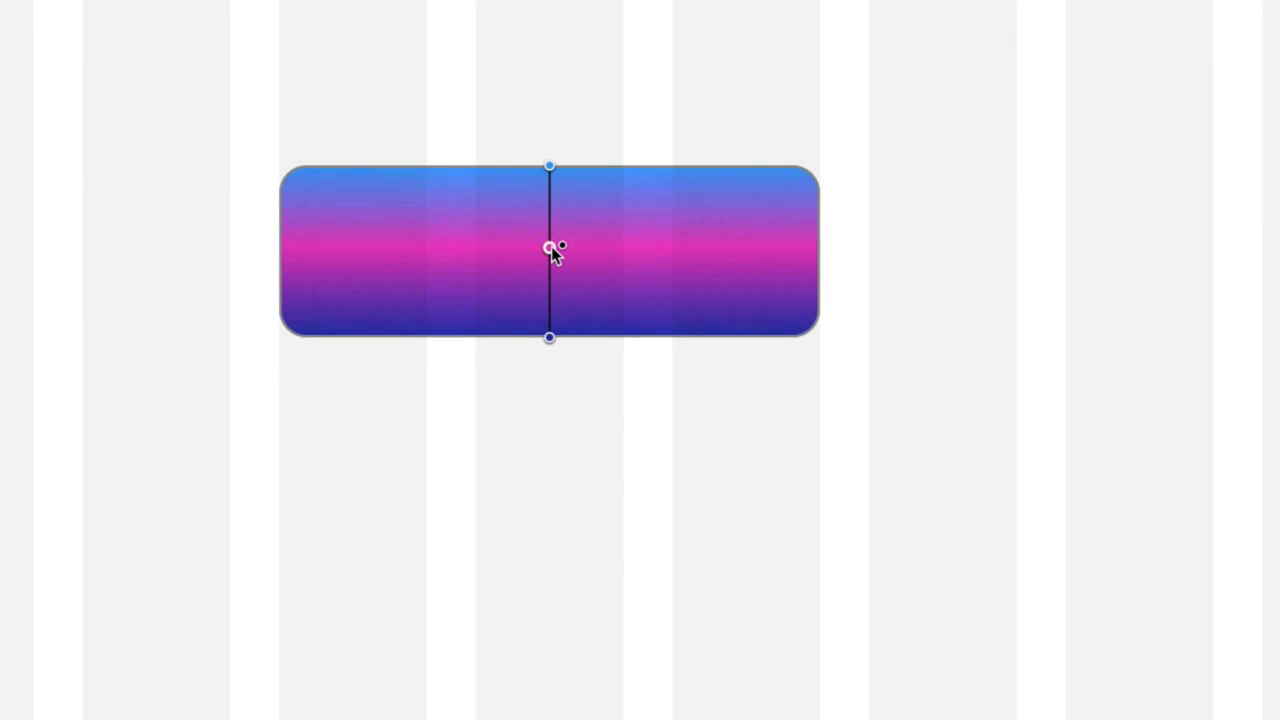
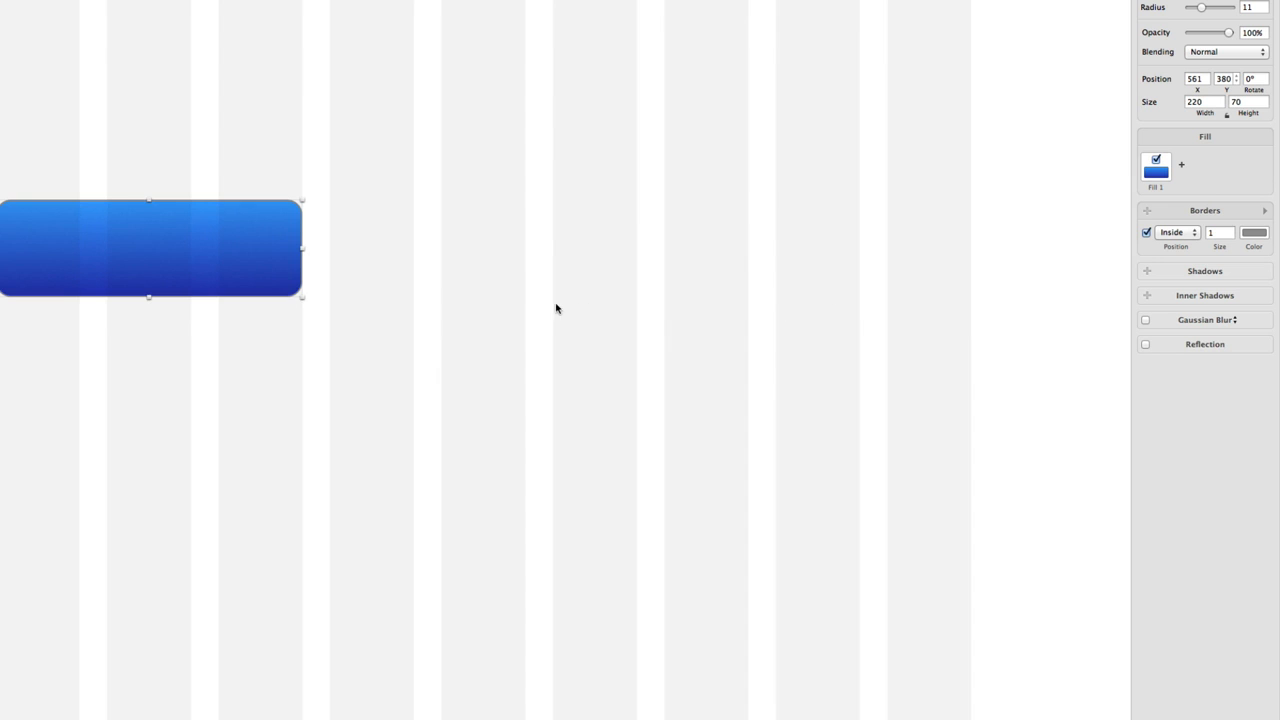
Place the rounded rectangle's border outside the shape, try a border size of 5, and set it to 1.
left_click(1176, 236)
left_click(1176, 244)
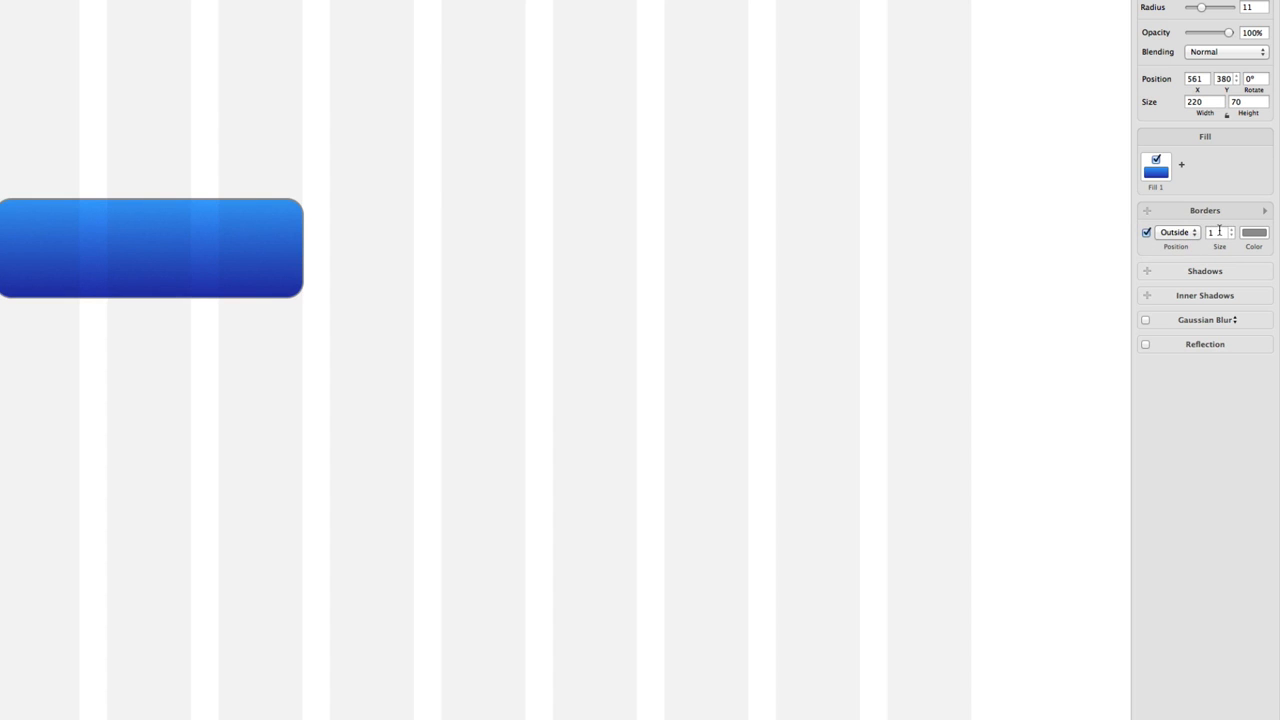
left_click(1219, 231)
type("5")
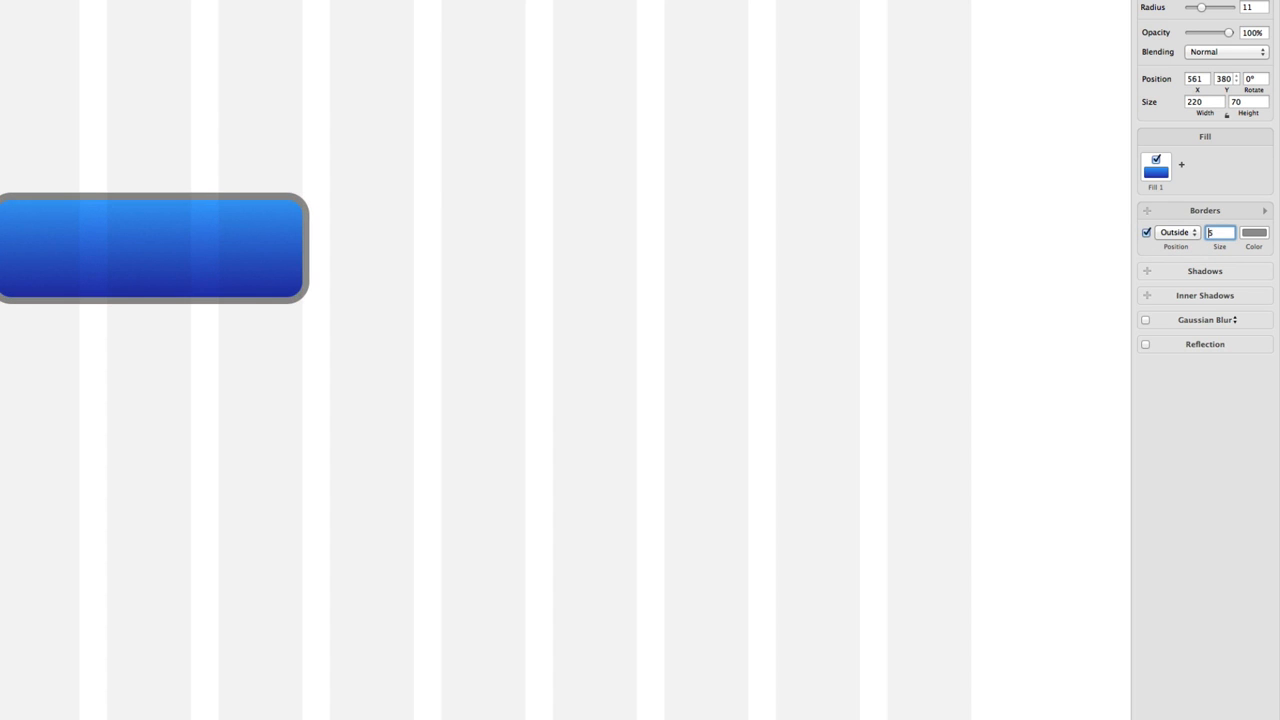
key("BackSpace")
type("1")
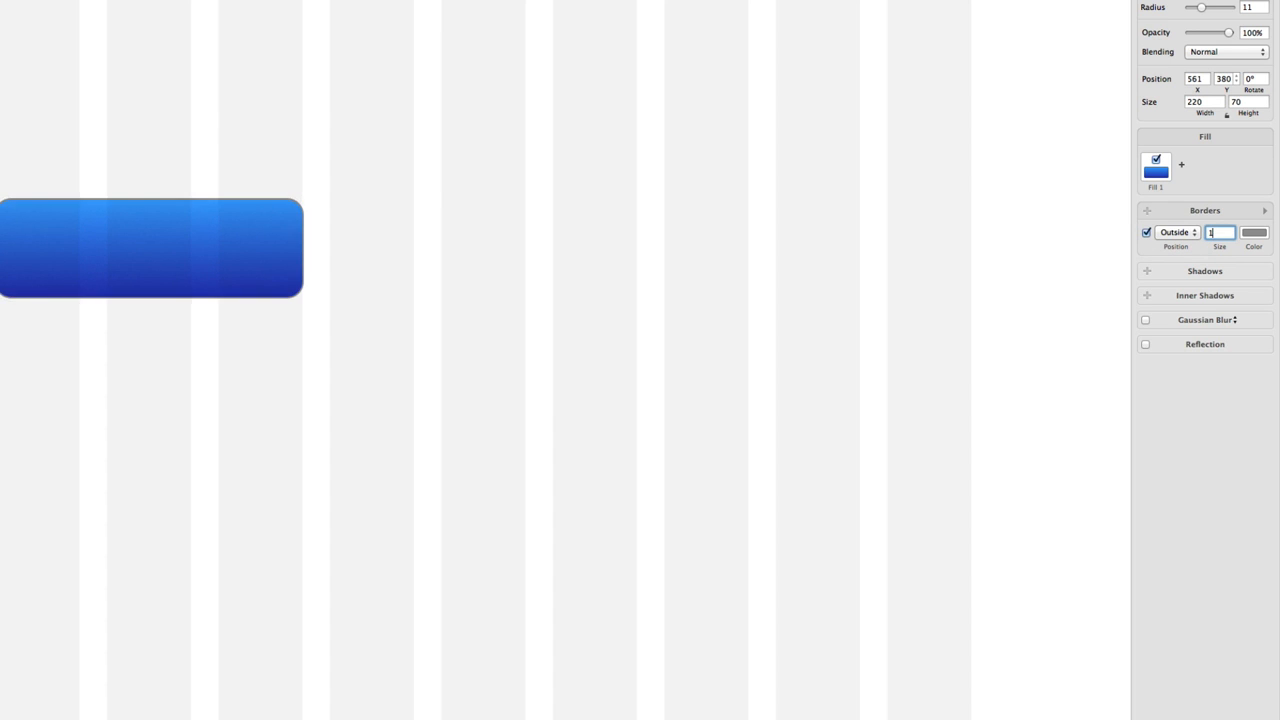
Recolour the border from the dark blue preset to a darker navy of RGB 11, 35, 126, and deselect the shape to view it.
left_click(1252, 234)
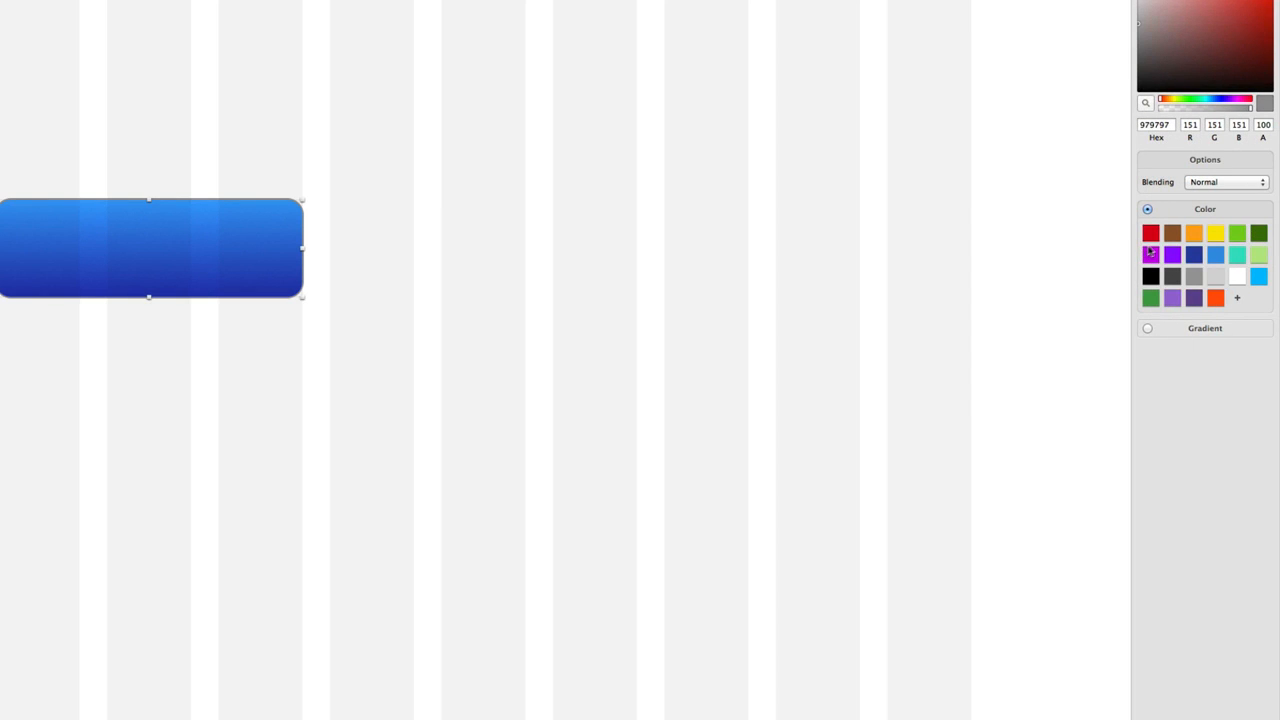
left_click(1193, 256)
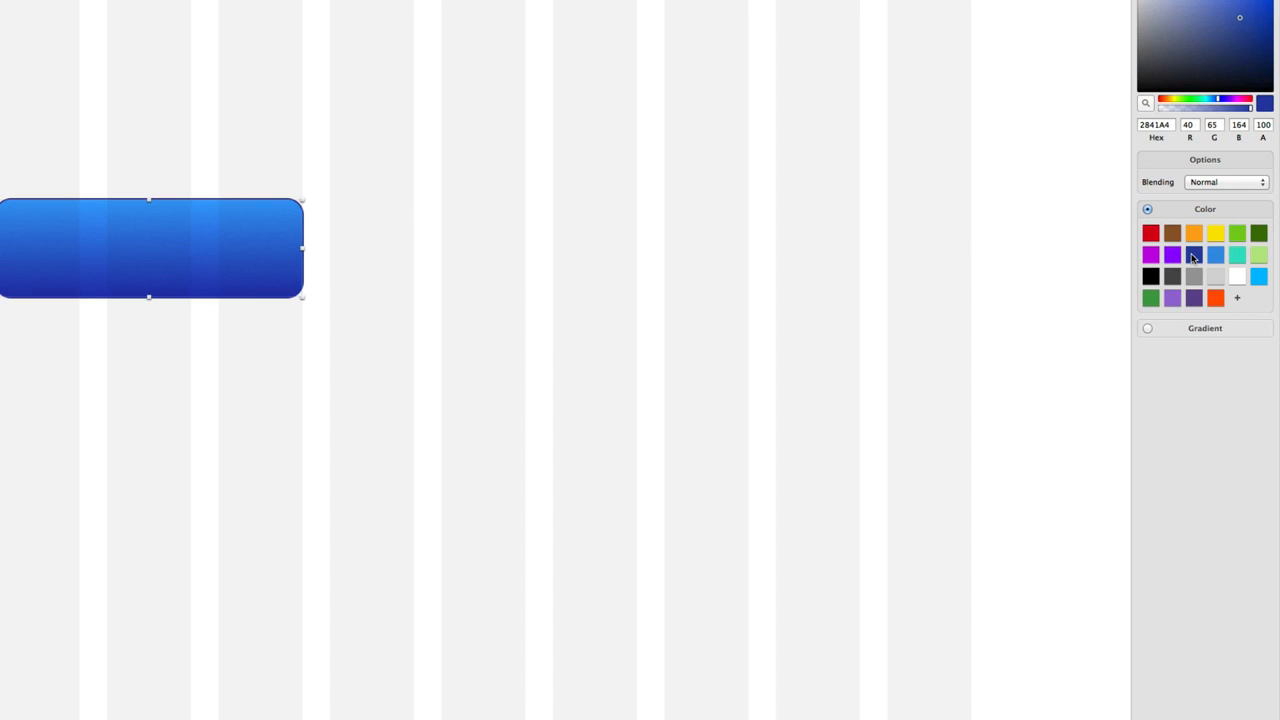
left_click_drag(1240, 20, 1260, 35)
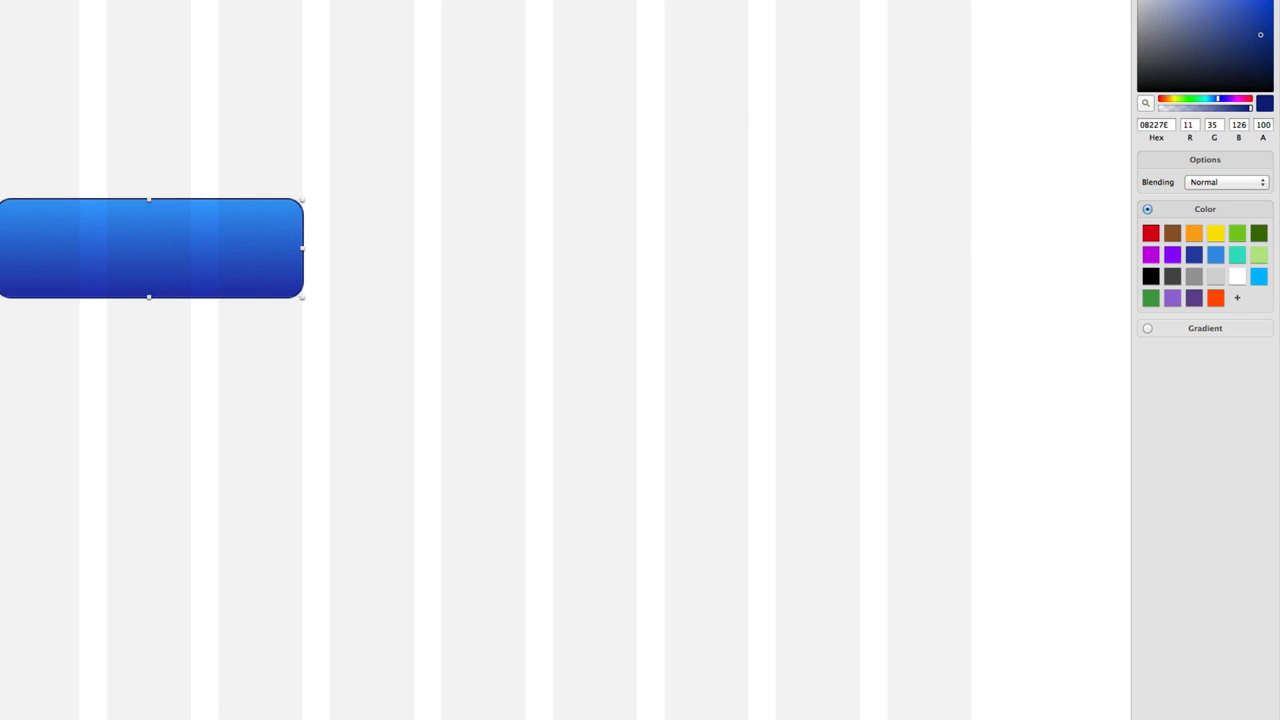
left_click(1156, 2)
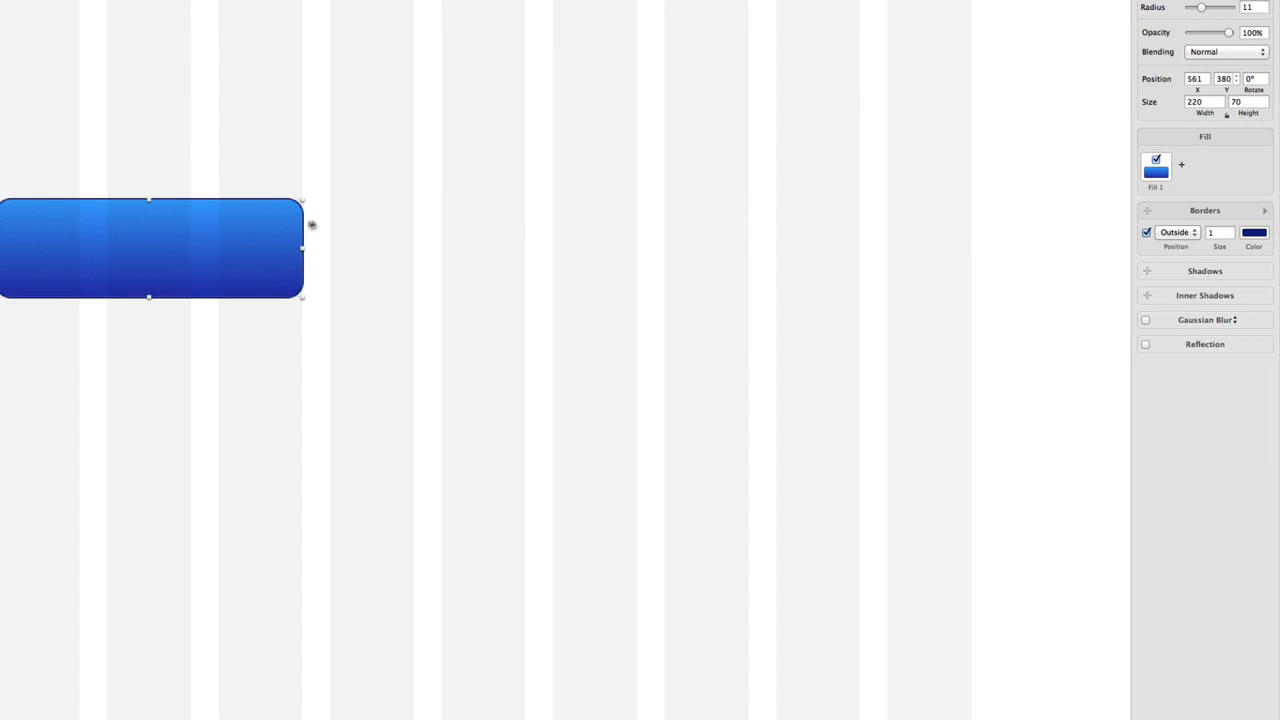
left_click(355, 216)
Add a drop shadow with X 0, Y 2 and blur 4 to the rounded rectangle, and deselect the shape to view it.
left_click(243, 240)
left_click(1148, 271)
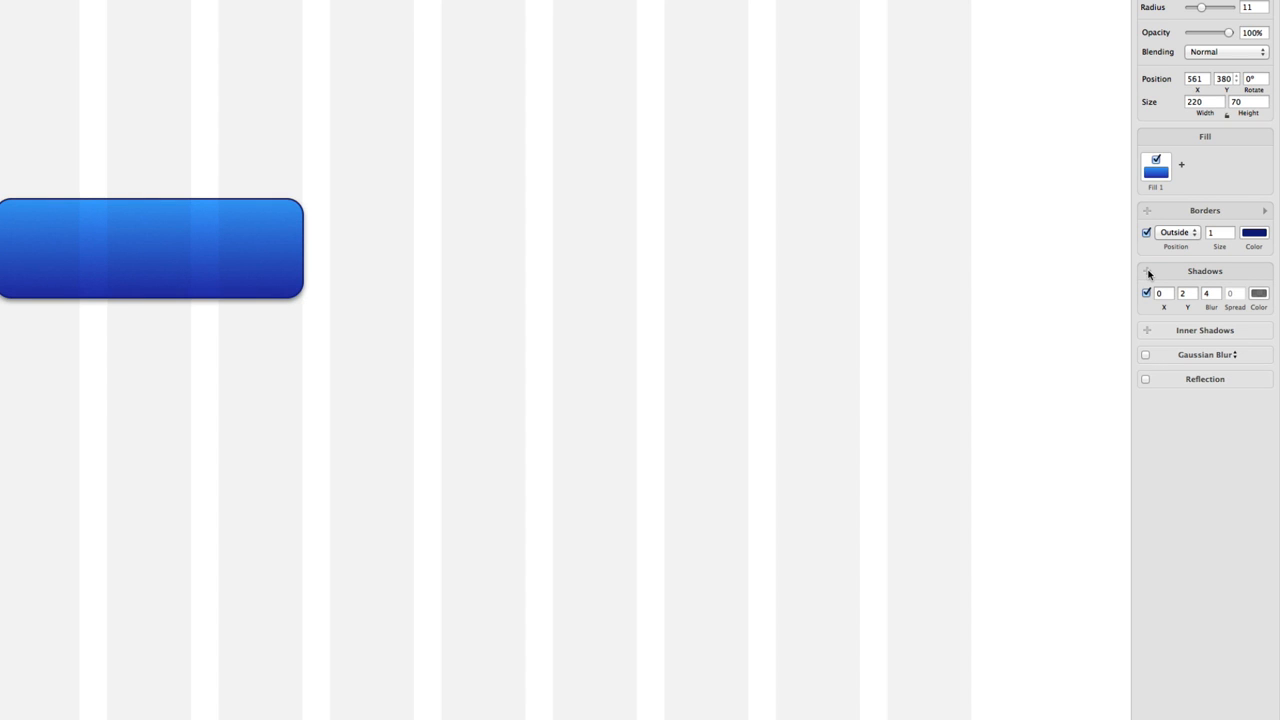
left_click(255, 357)
Lower the opacity of the rounded rectangle's black drop shadow to 39%.
left_click(232, 247)
left_click(1260, 295)
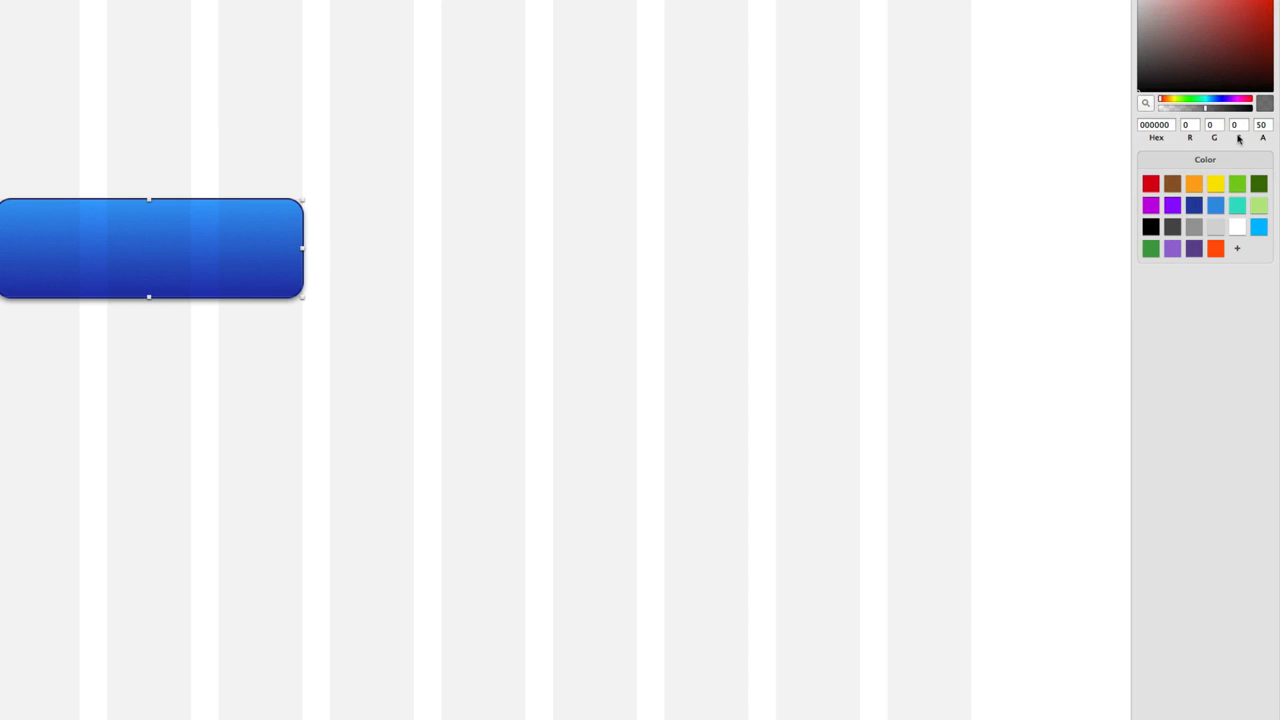
left_click_drag(1210, 113, 1189, 112)
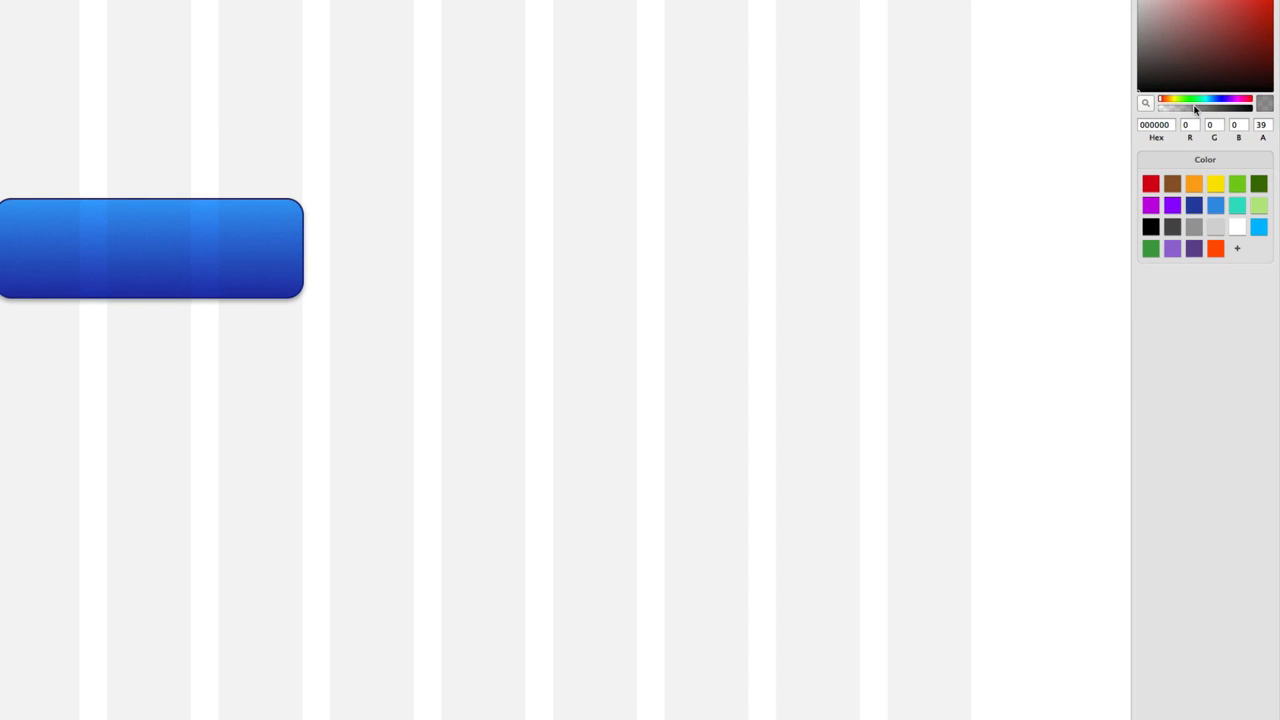
left_click(1150, 3)
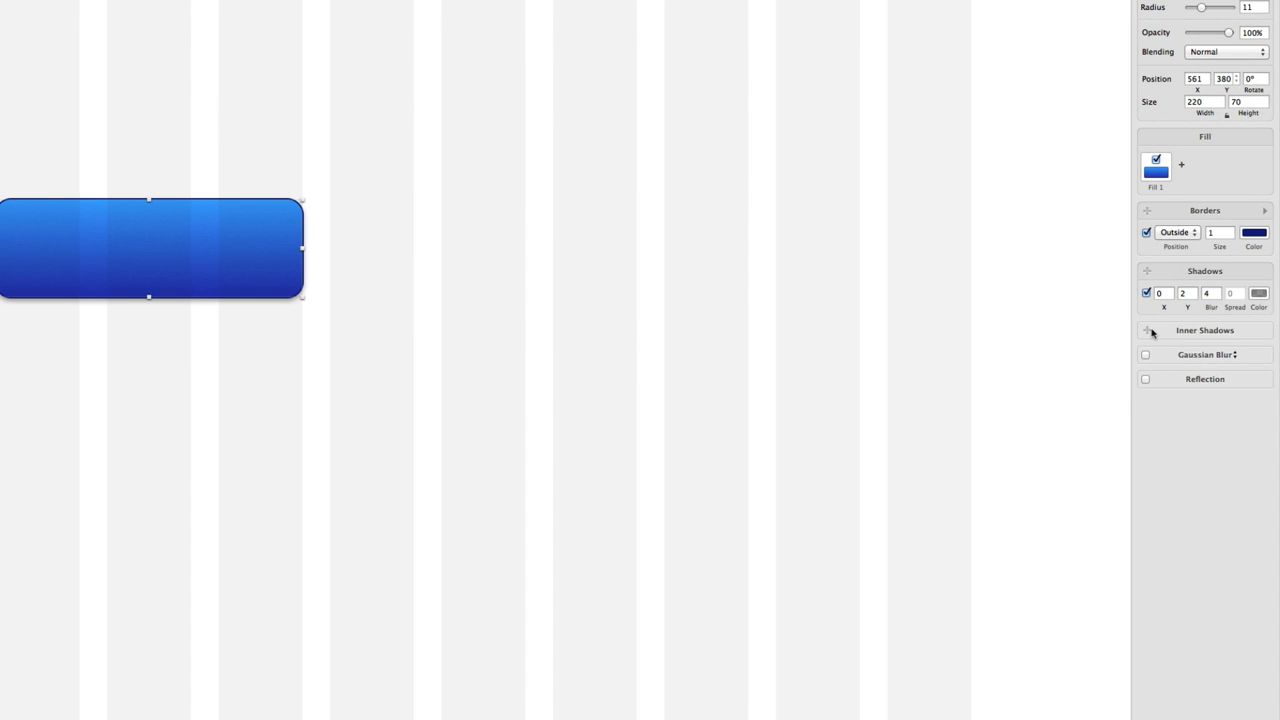
Add an inner shadow to the rounded rectangle and colour it white at 87% opacity.
left_click(1148, 331)
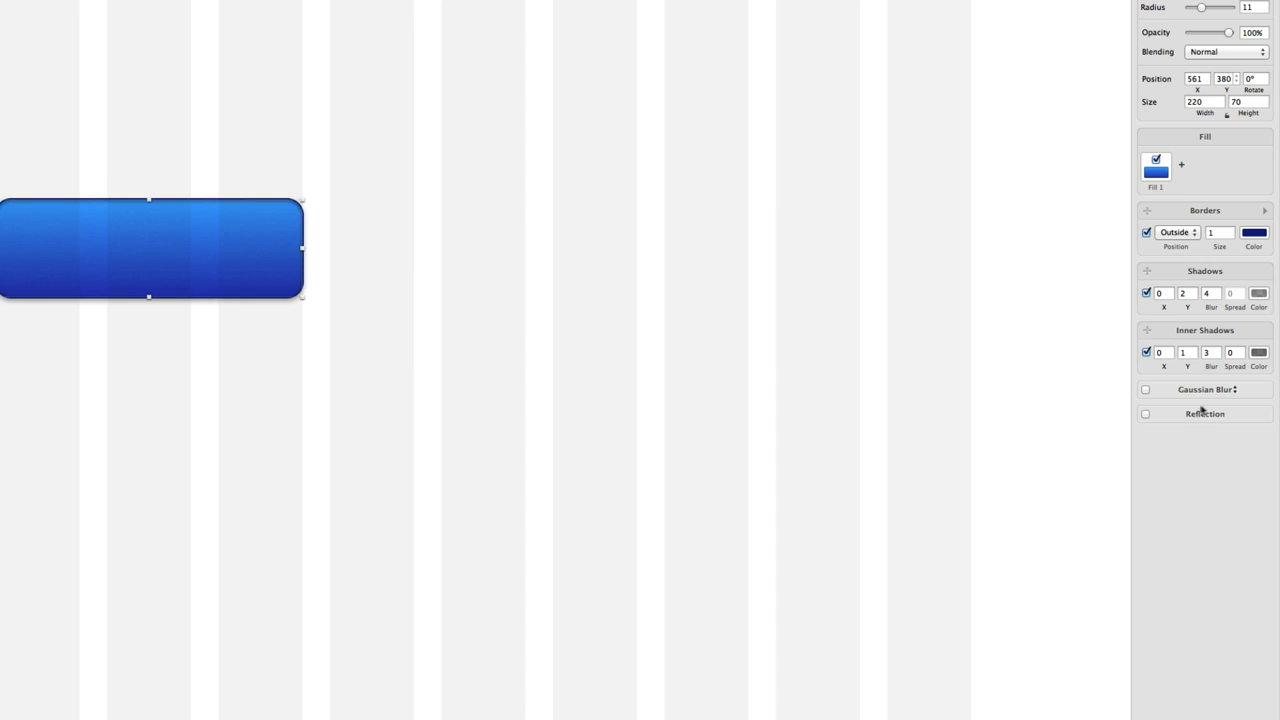
left_click(1259, 352)
left_click(1202, 4)
left_click_drag(1202, 4, 1138, 1)
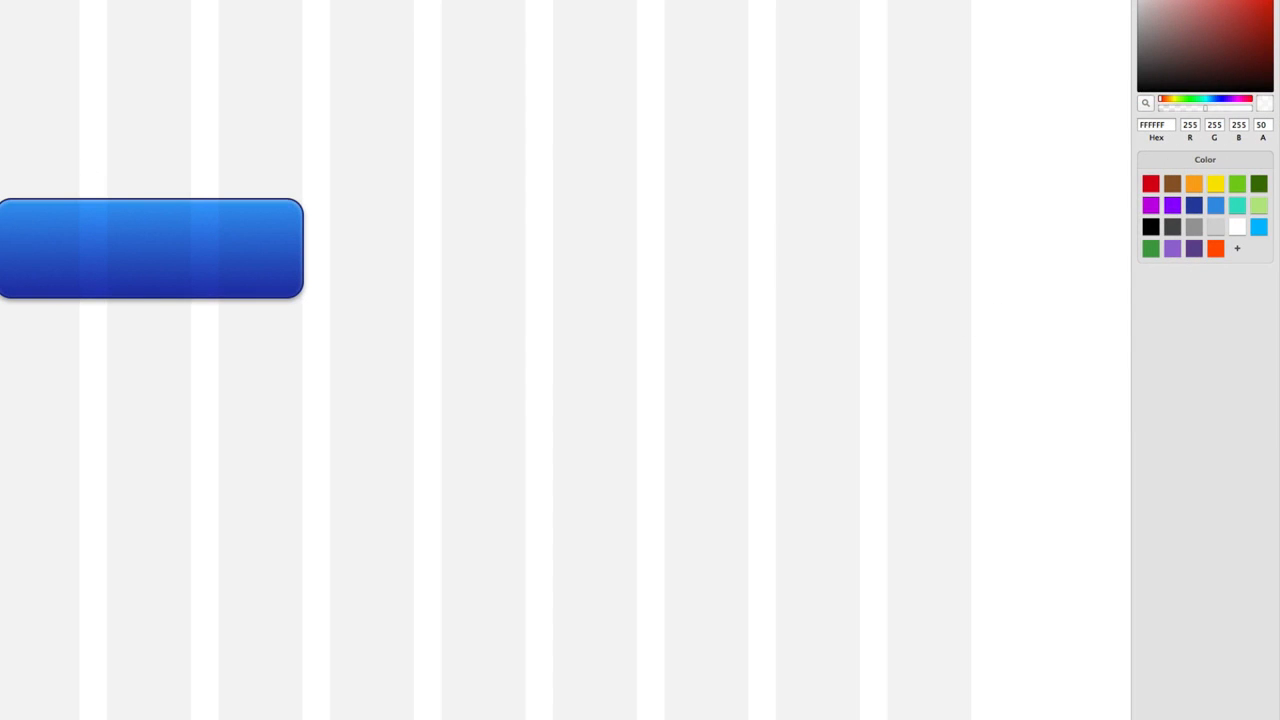
mouse_move(1216, 108)
left_mouse_down()
mouse_move(1259, 107)
mouse_move(1241, 107)
left_mouse_up()
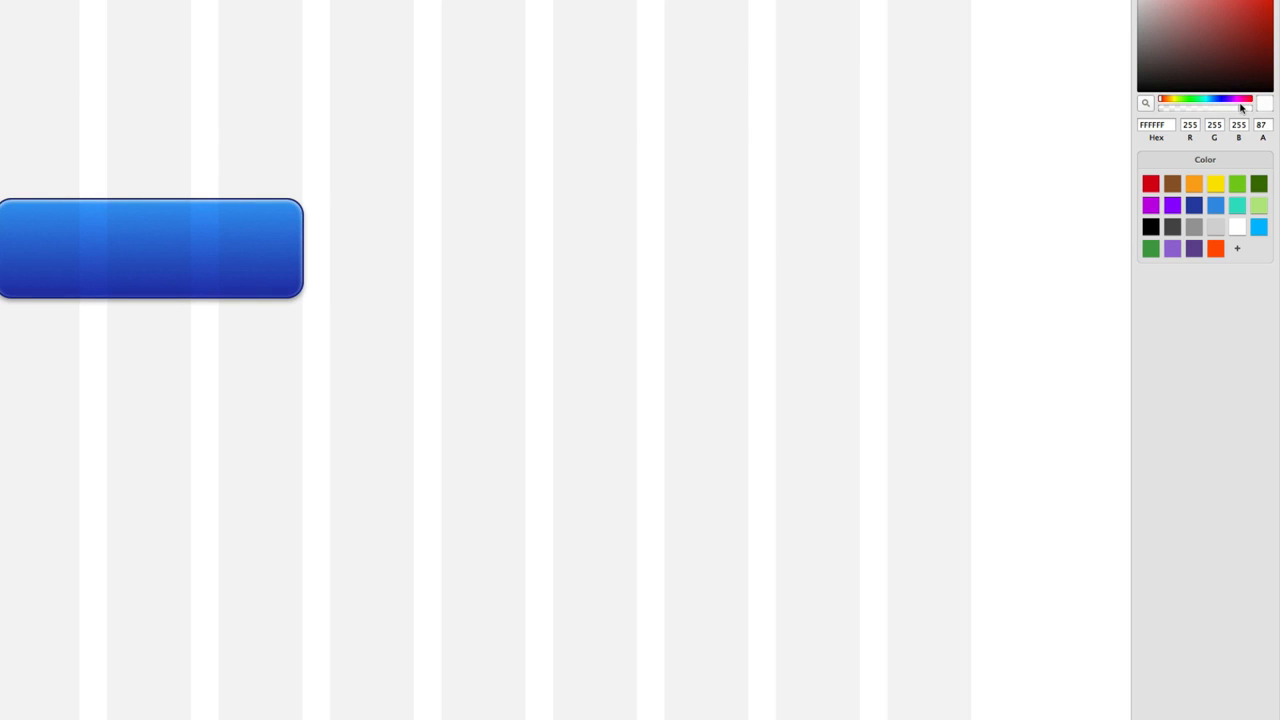
left_click(1156, 2)
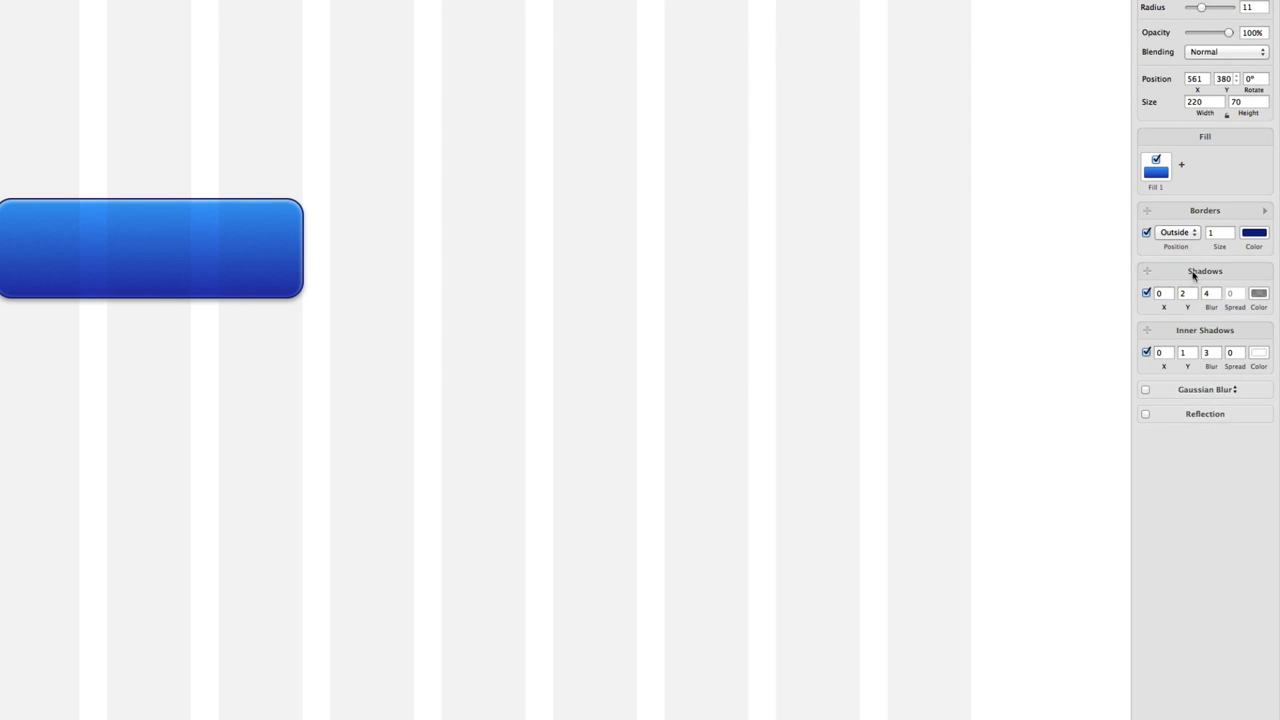
Set the blur of the rounded rectangle's inner shadow to 1.
left_click(1207, 352)
type("2")
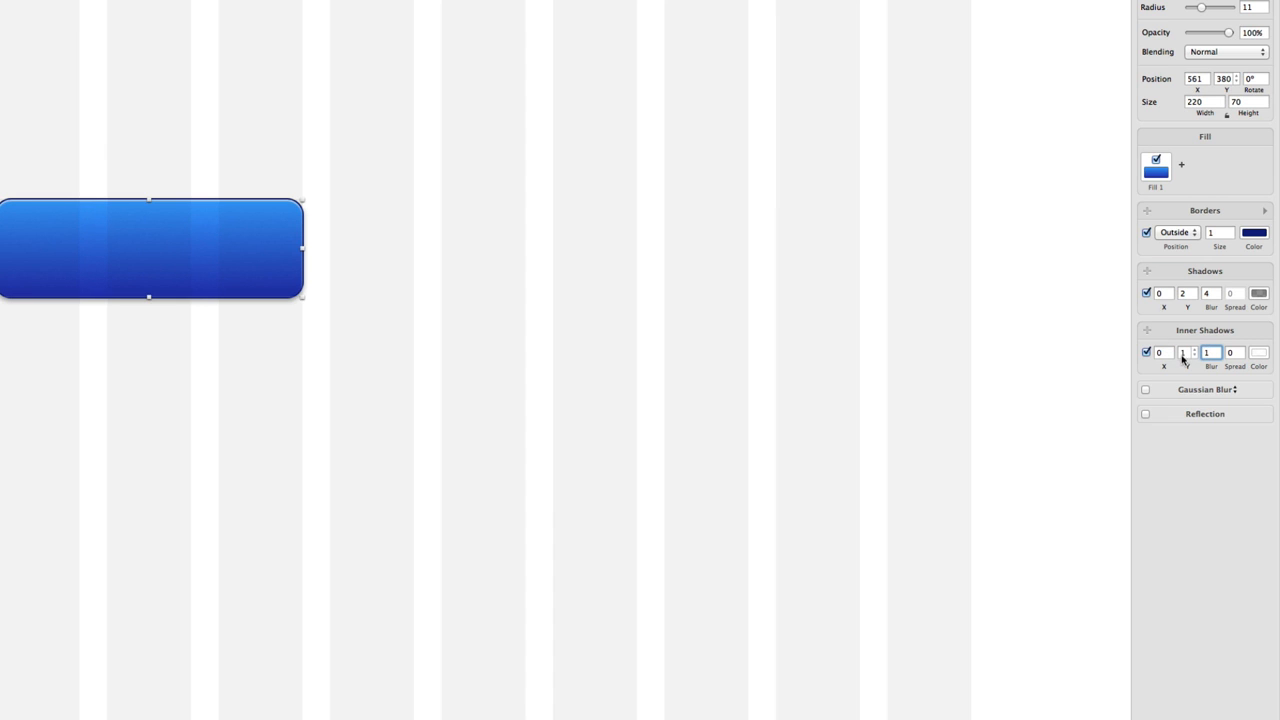
left_click(1183, 353)
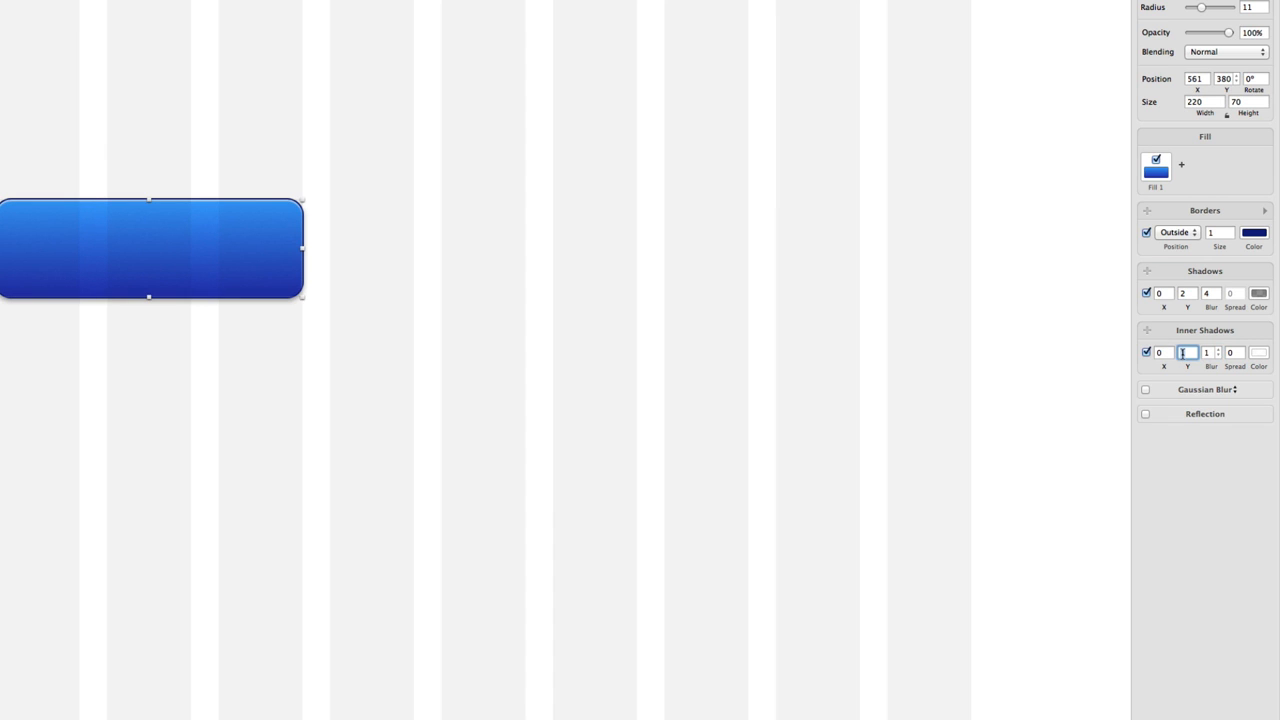
Recolour the inner shadow to light blue 87C8FF and raise its opacity to 99%.
left_click(1259, 352)
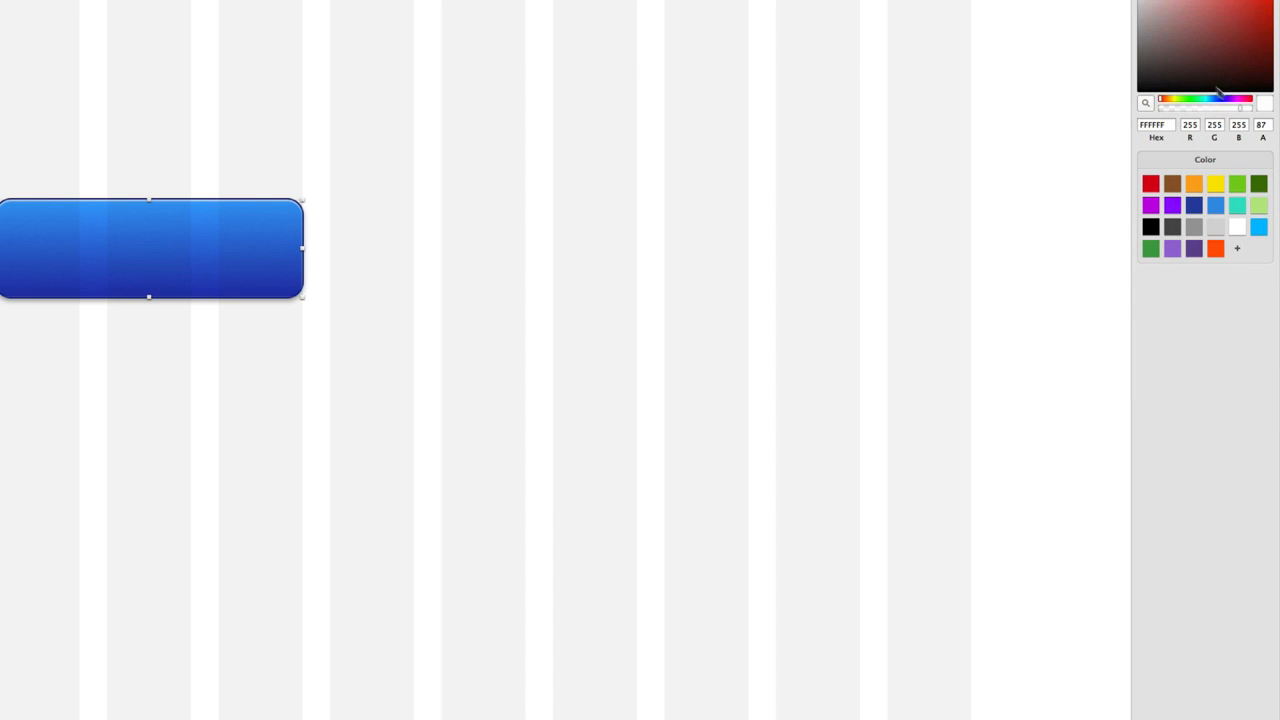
left_click(1249, 108)
left_click_drag(1200, 102, 1211, 100)
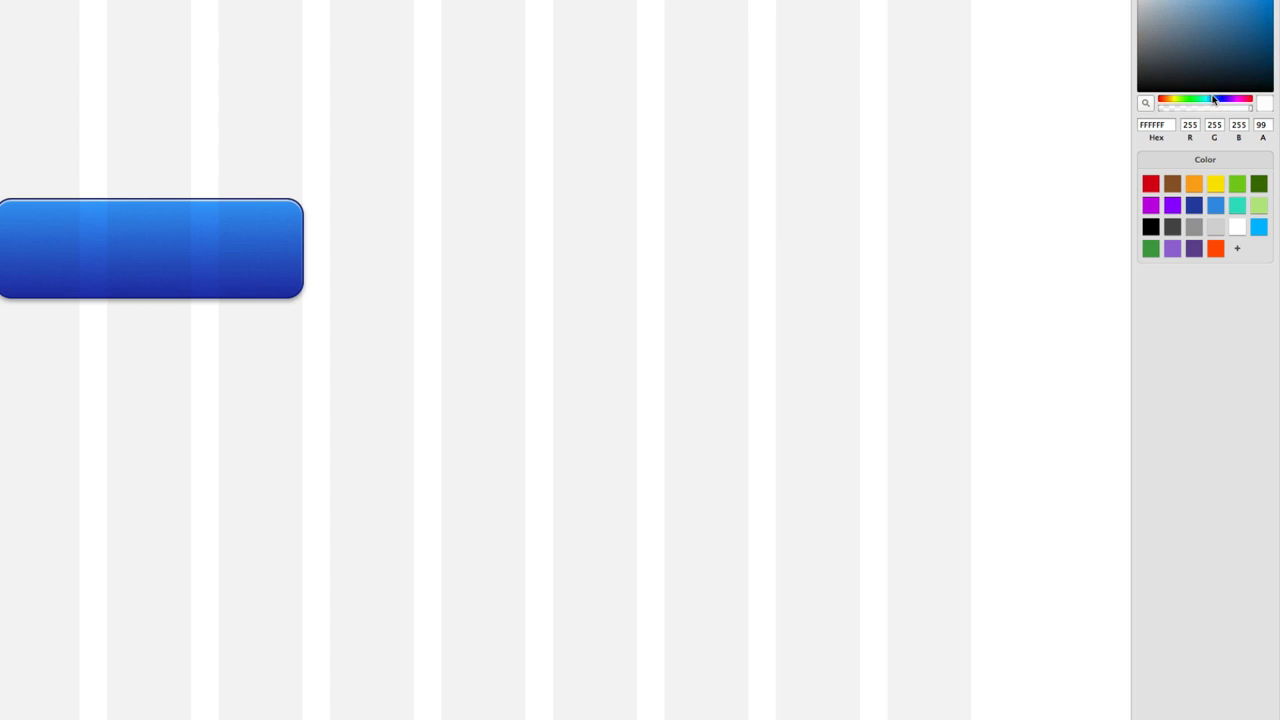
left_click_drag(1176, 14, 1210, 0)
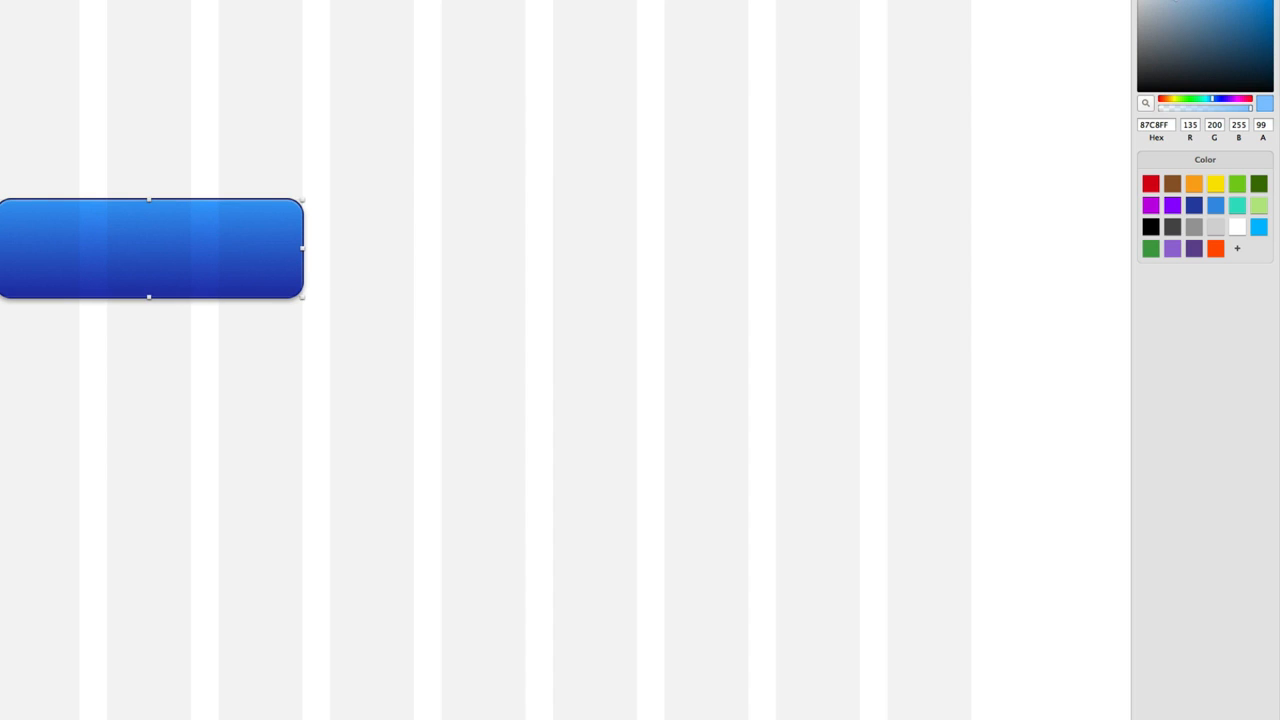
key("Escape")
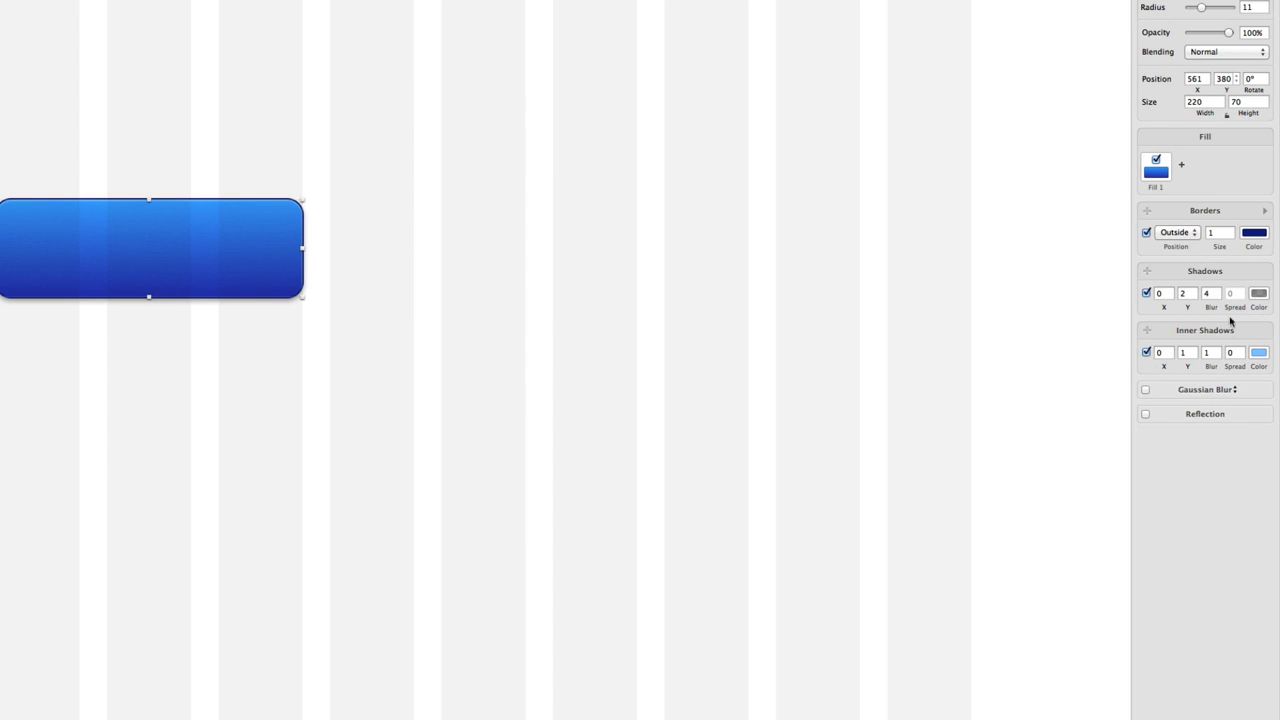
Try an inner shadow spread of 2 and set it back to 0.
left_click(1230, 352)
type("2")
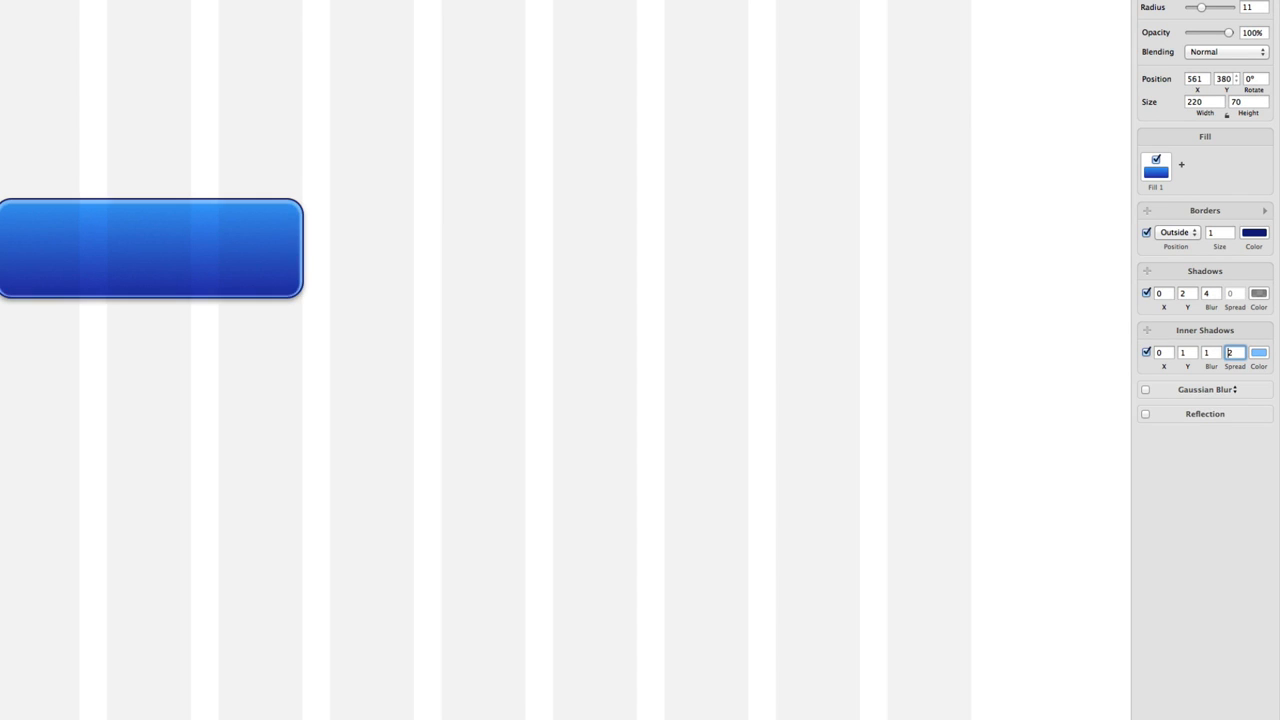
key("BackSpace")
type("0")
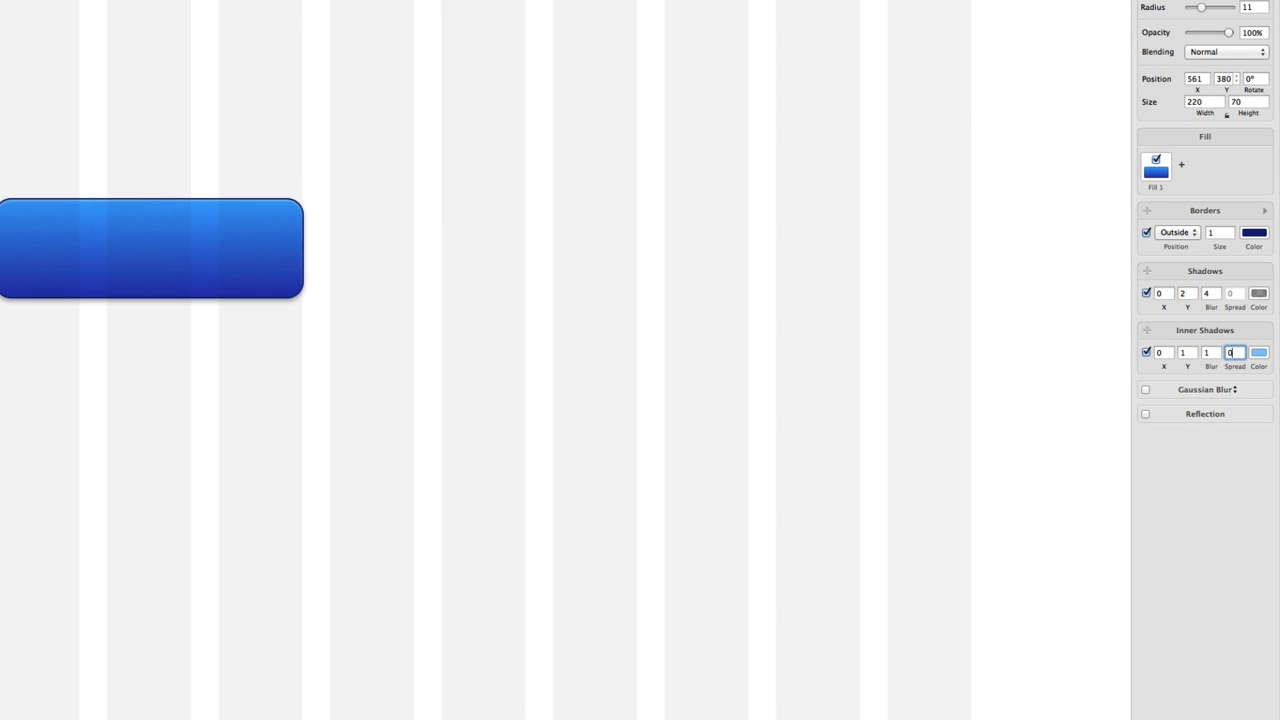
Set the inner shadow's Y offset to 2 and deselect the shape to view it.
left_click(1188, 352)
type("2")
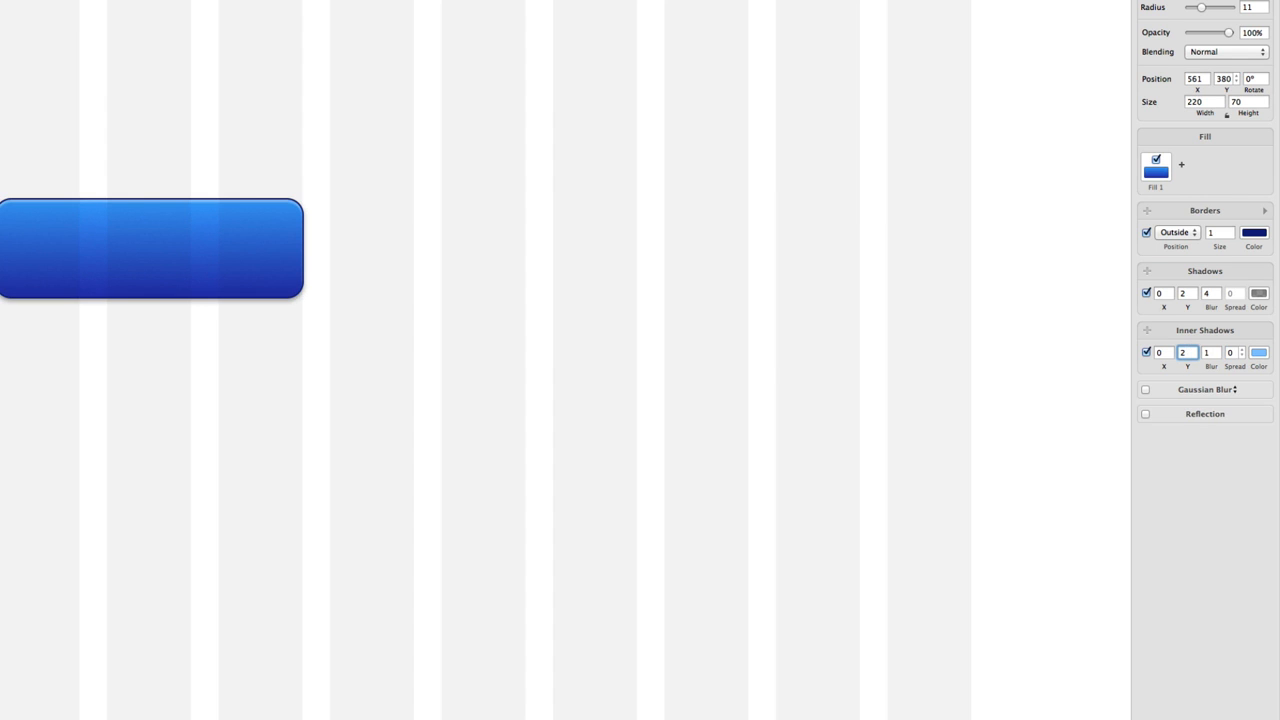
left_click(434, 271)
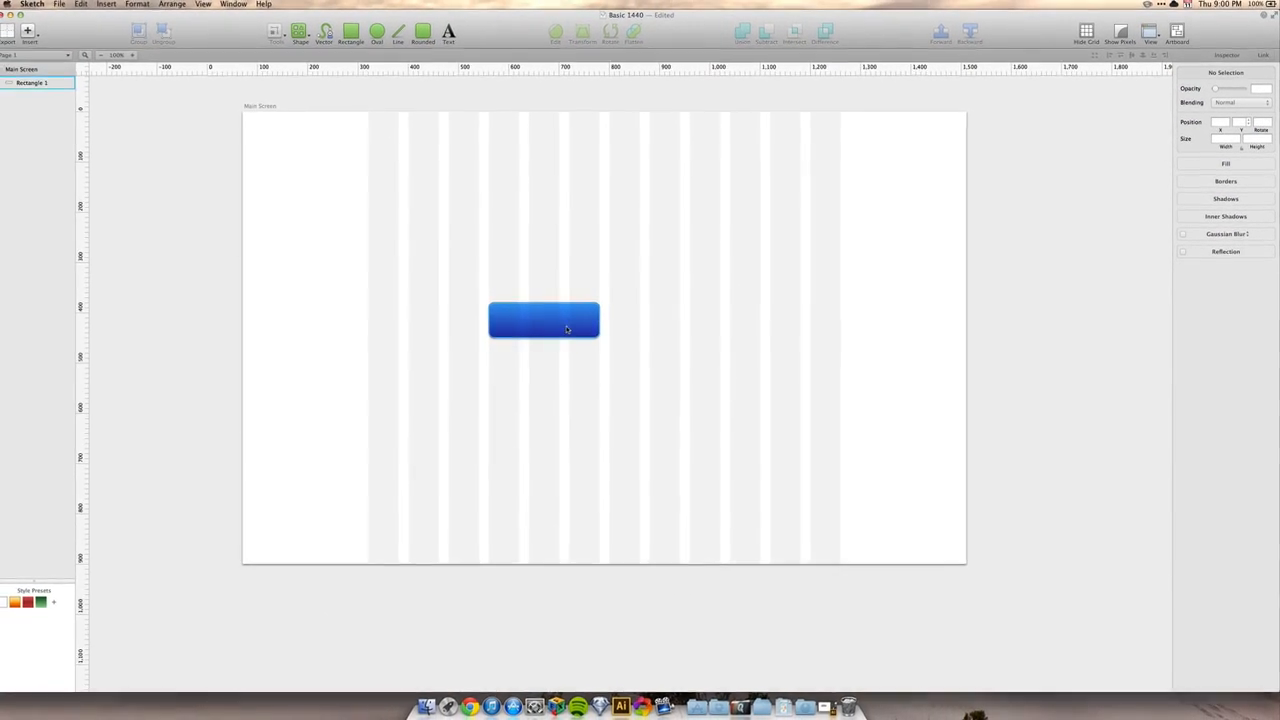
Hide the column grid and move the rounded rectangle to about X 587, Y 384.
left_click(1086, 36)
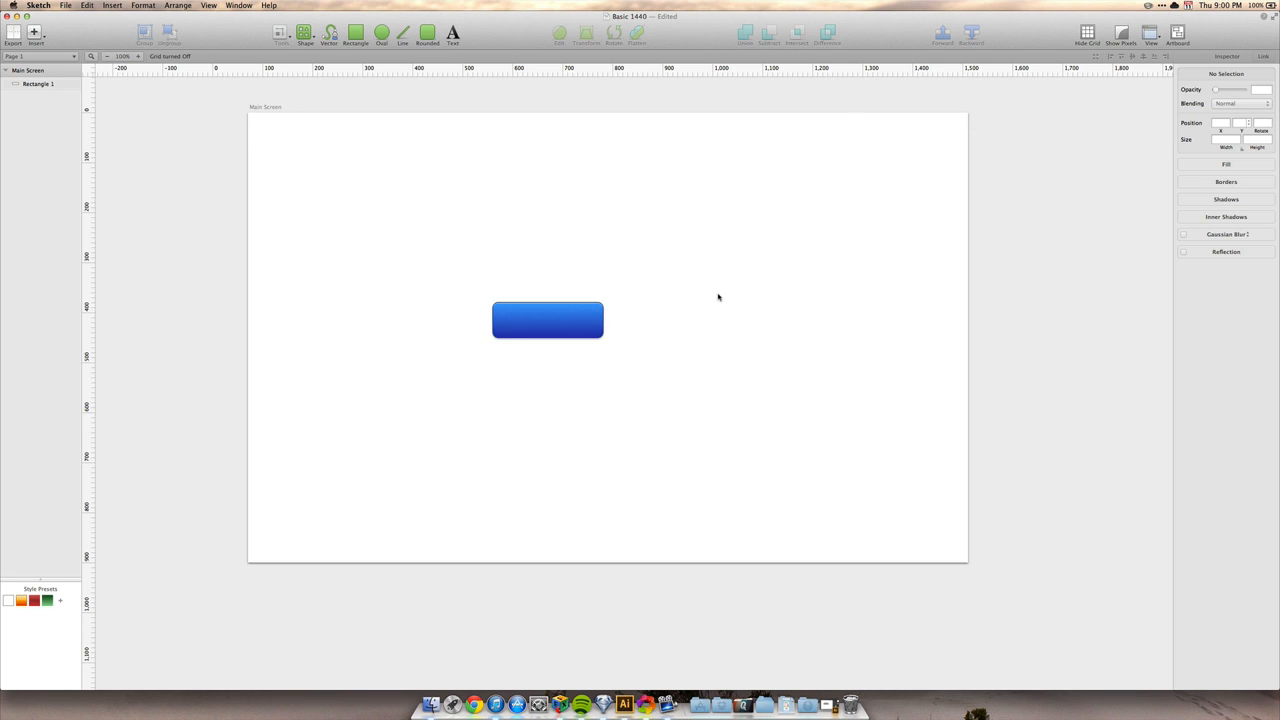
key("super+plus")
key("super+plus")
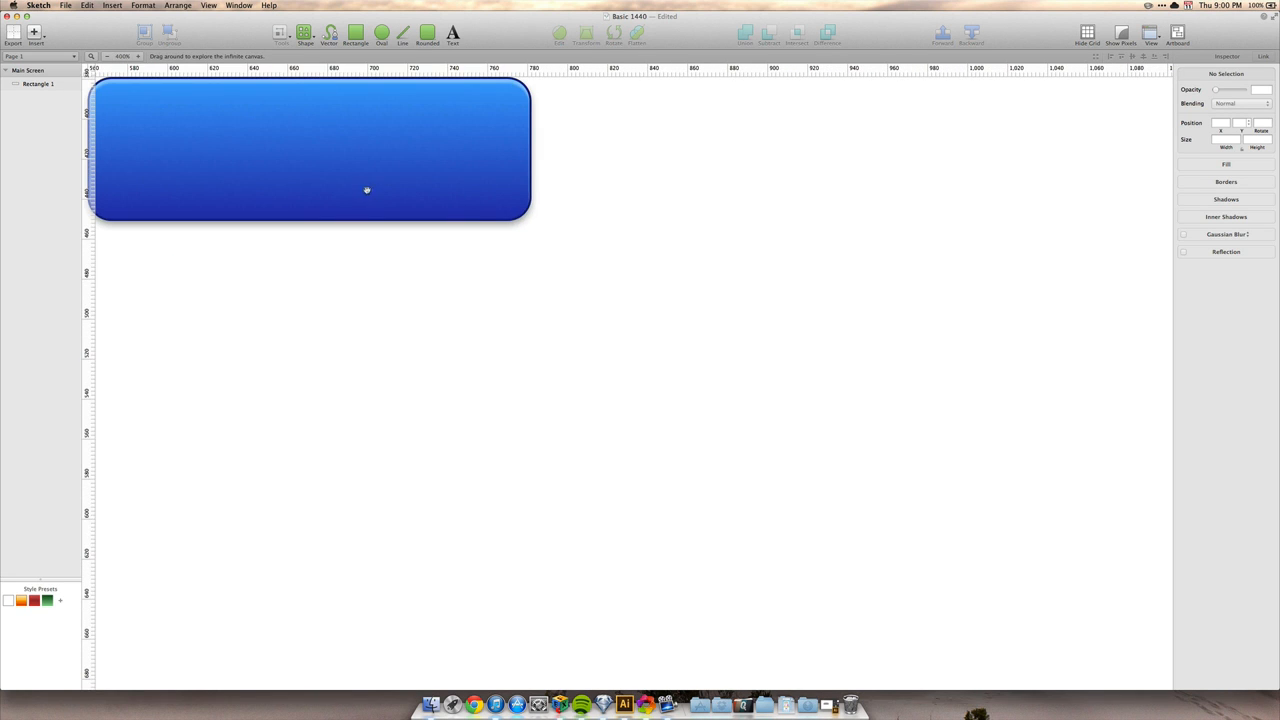
left_click_drag(366, 190, 571, 337)
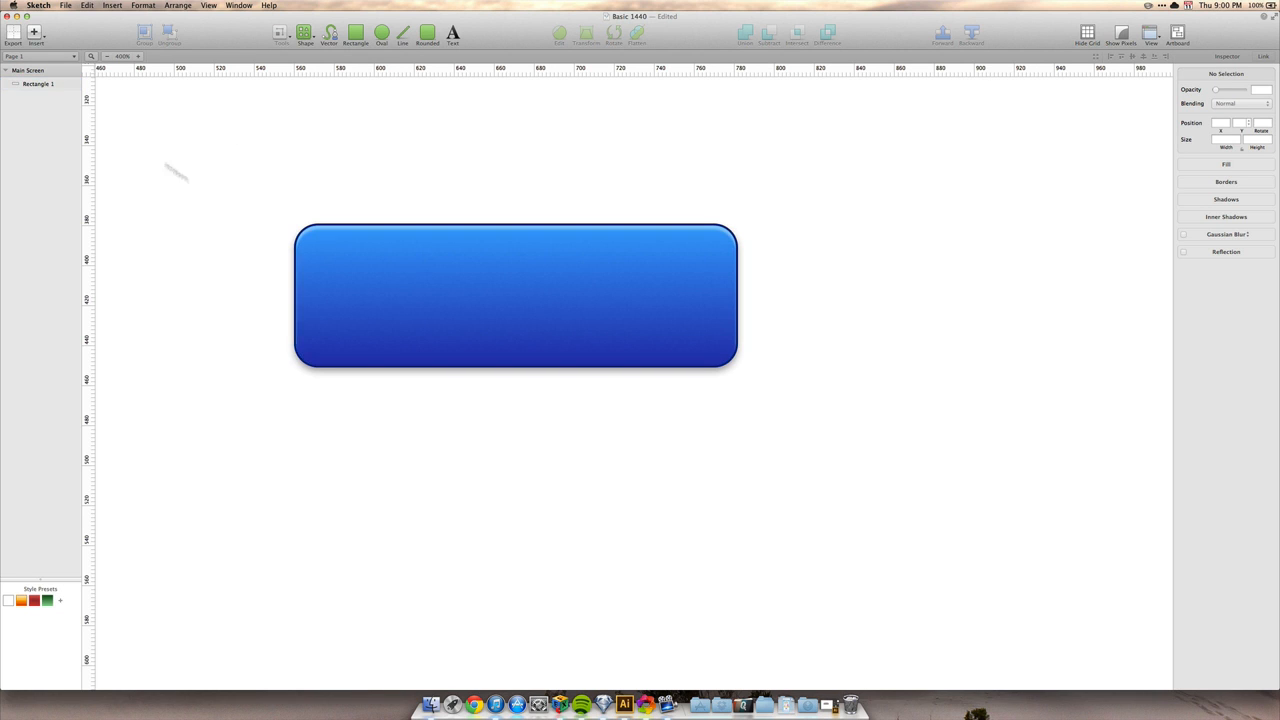
left_click_drag(597, 340, 636, 316)
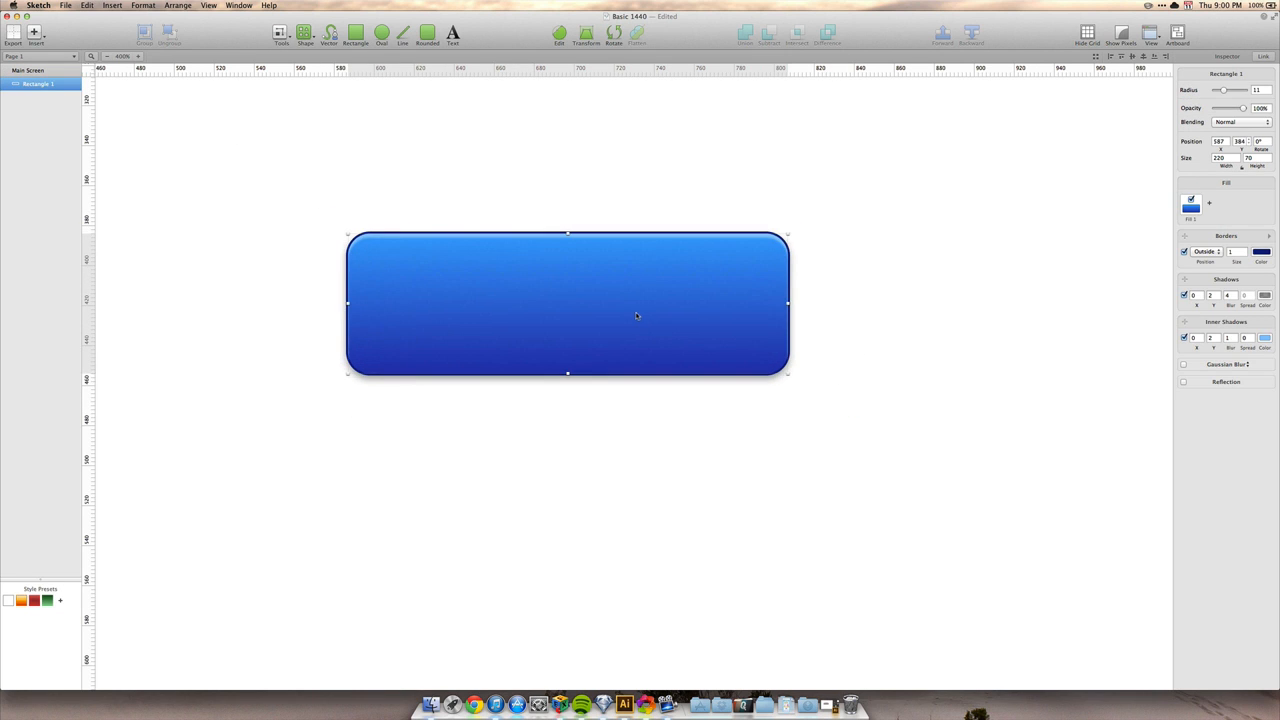
Turn on the pixel preview, deselect the rounded rectangle and examine the pixels of its upper-right corner at 1600% zoom.
left_click(1122, 35)
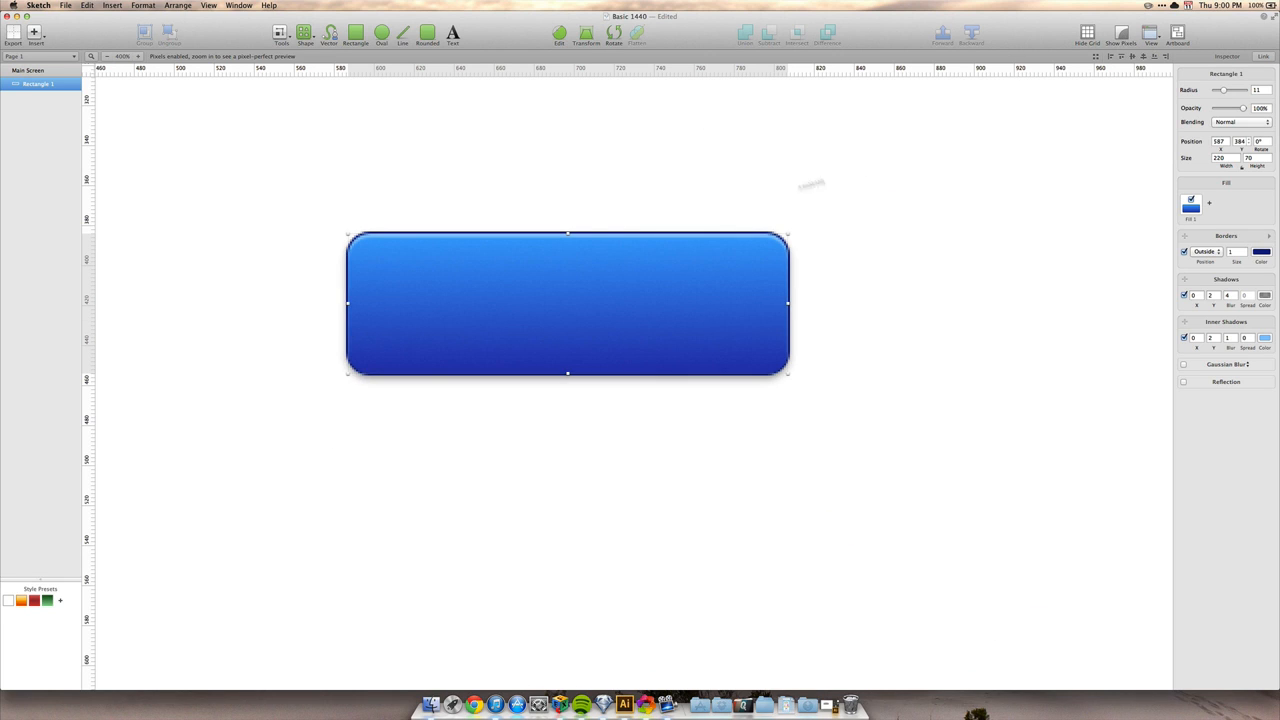
left_click(708, 204)
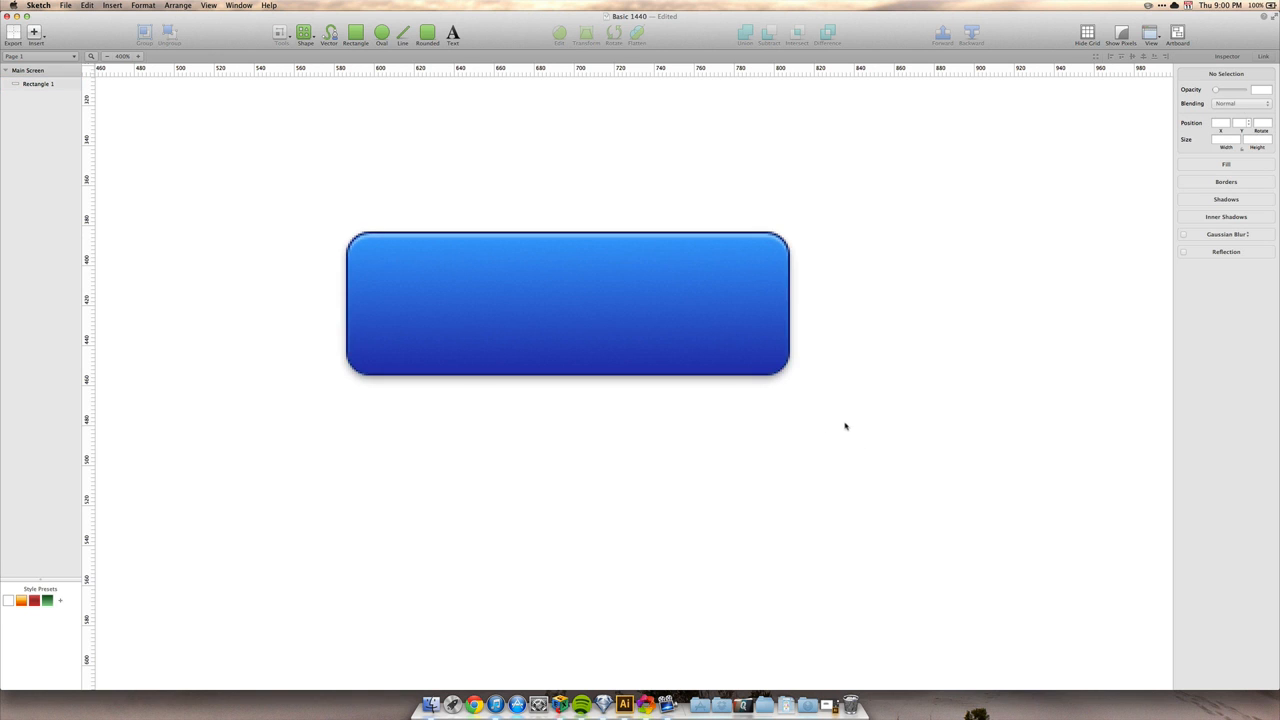
key("super+plus")
key("super+plus")
key("space")
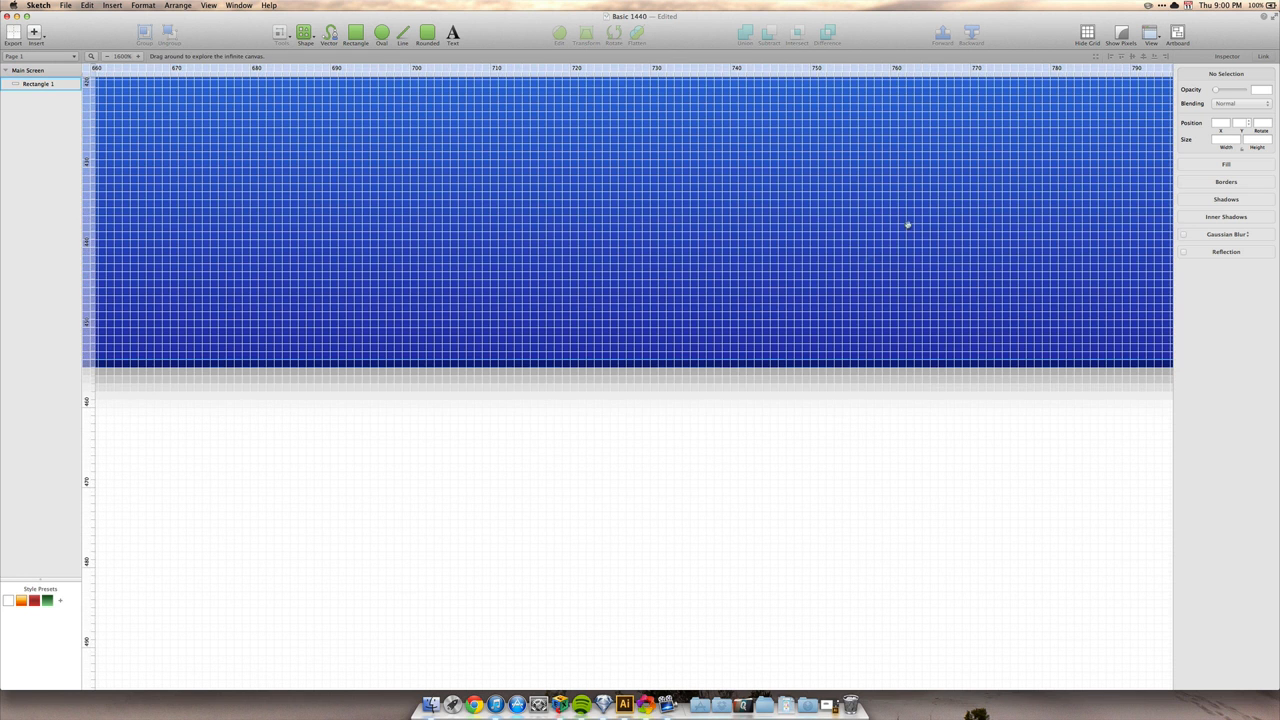
left_click_drag(908, 226, 357, 580)
left_click_drag(547, 395, 498, 481)
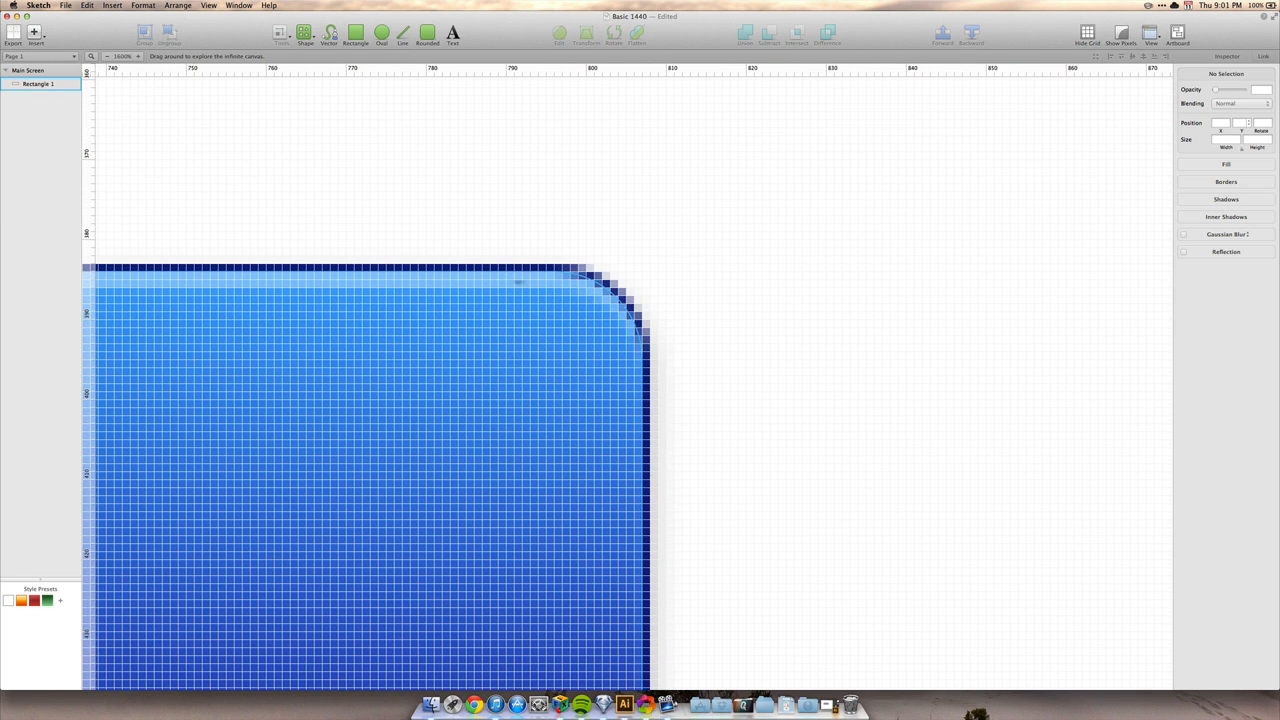
Compare the rounded rectangle's pixels at close zoom with its look at 100% and 200%, and turn off the pixel preview.
key("super+minus")
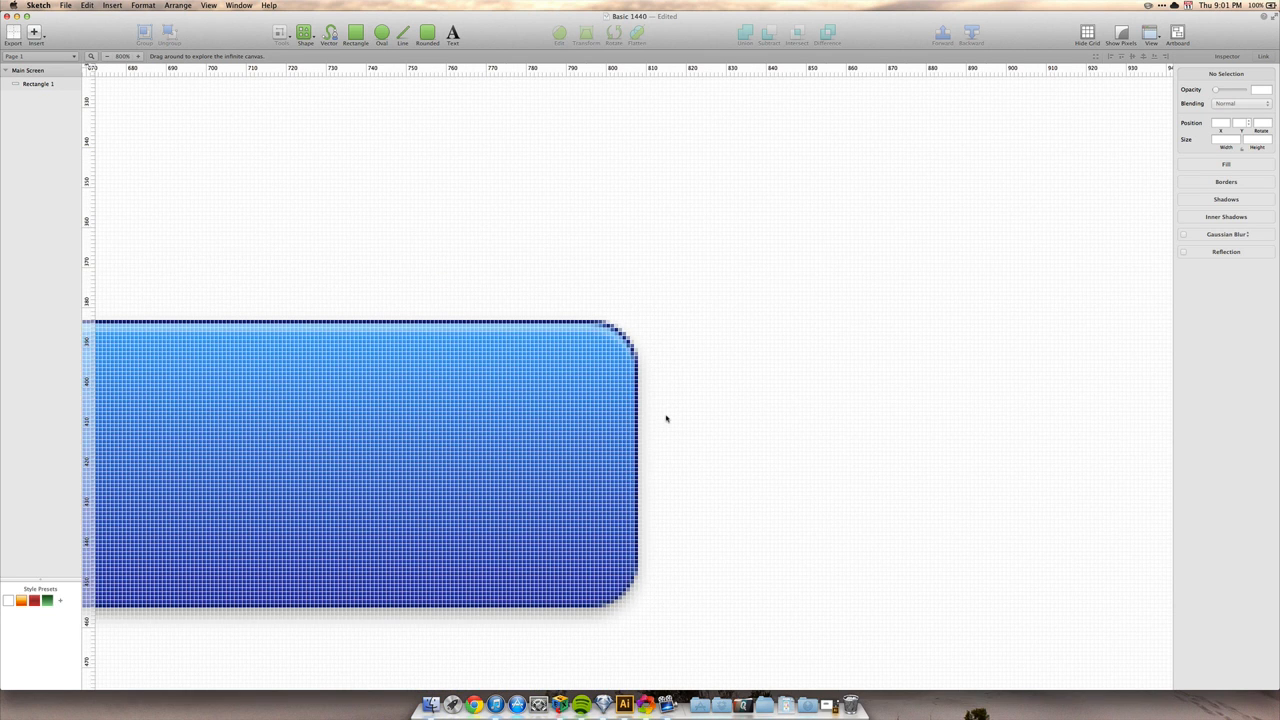
key("super+plus")
key("super+plus")
key("super+plus")
key("super+minus")
key("super+minus")
key("super+minus")
key("super+minus")
key("super+minus")
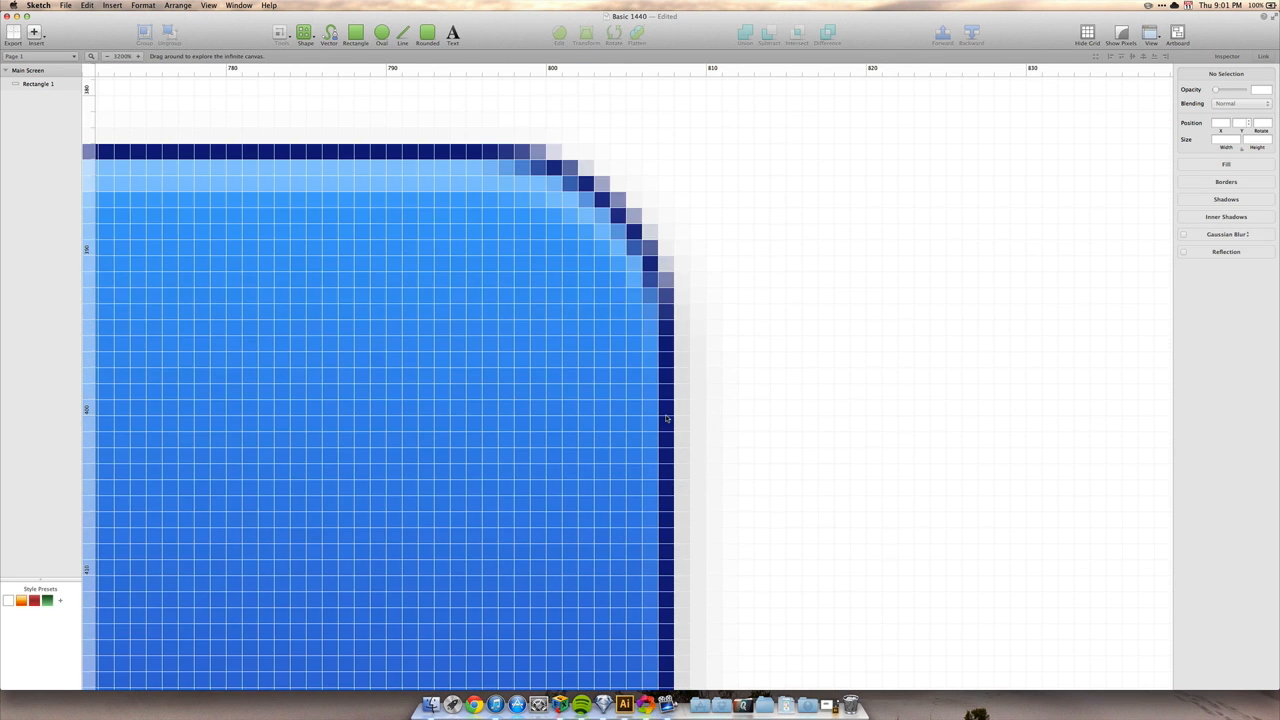
key("super+minus")
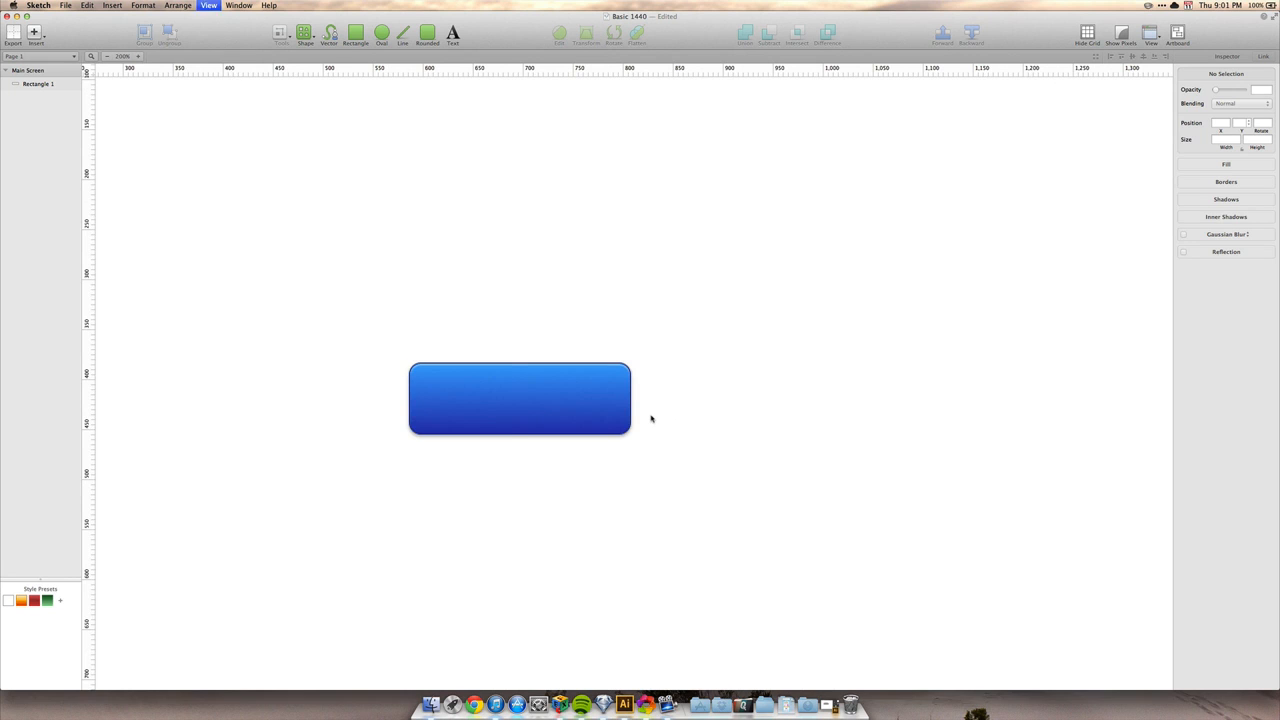
key("super+plus")
key("super+plus")
key("super+plus")
key("super+plus")
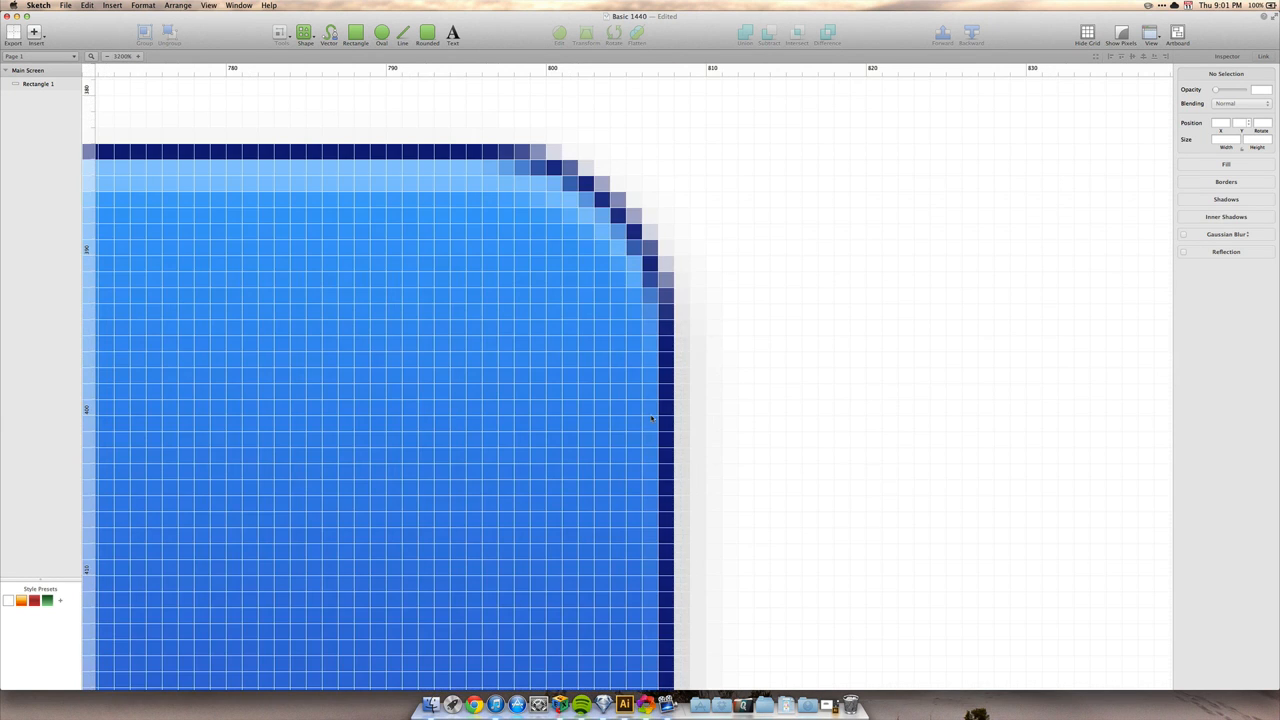
key("super+minus")
key("super+minus")
key("super+minus")
key("super+minus")
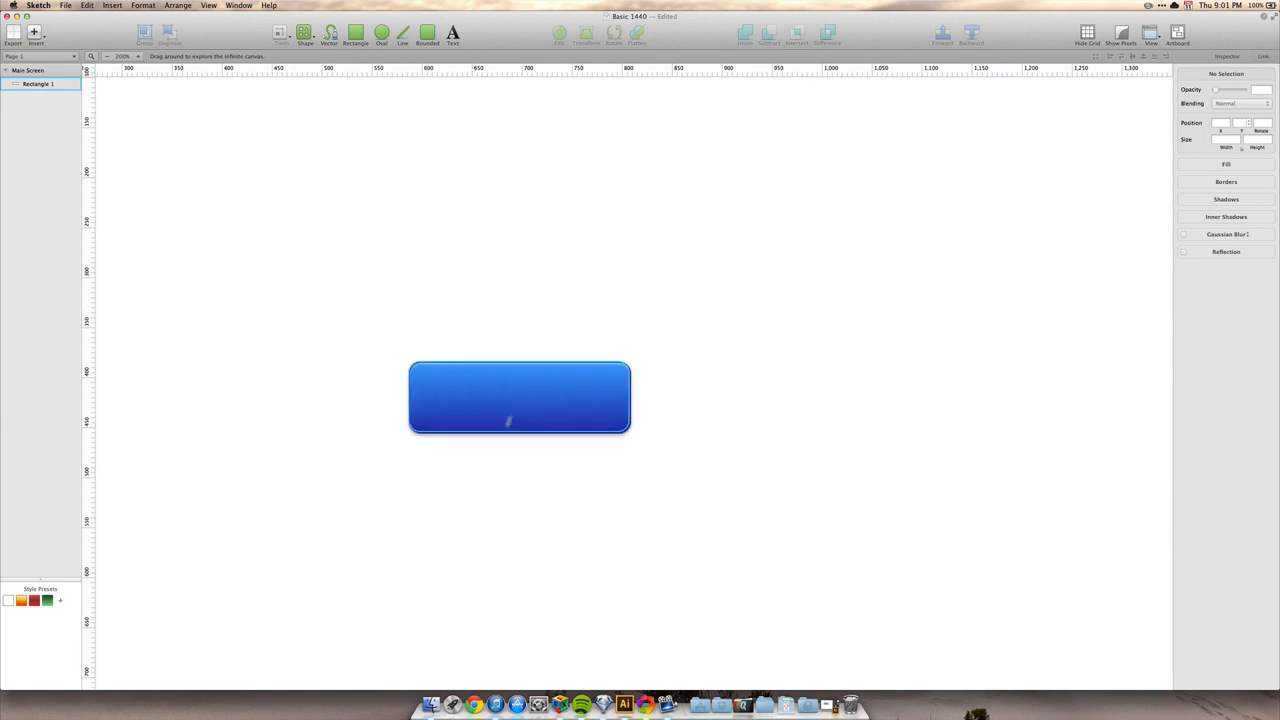
left_click_drag(506, 425, 584, 314)
key("super+minus")
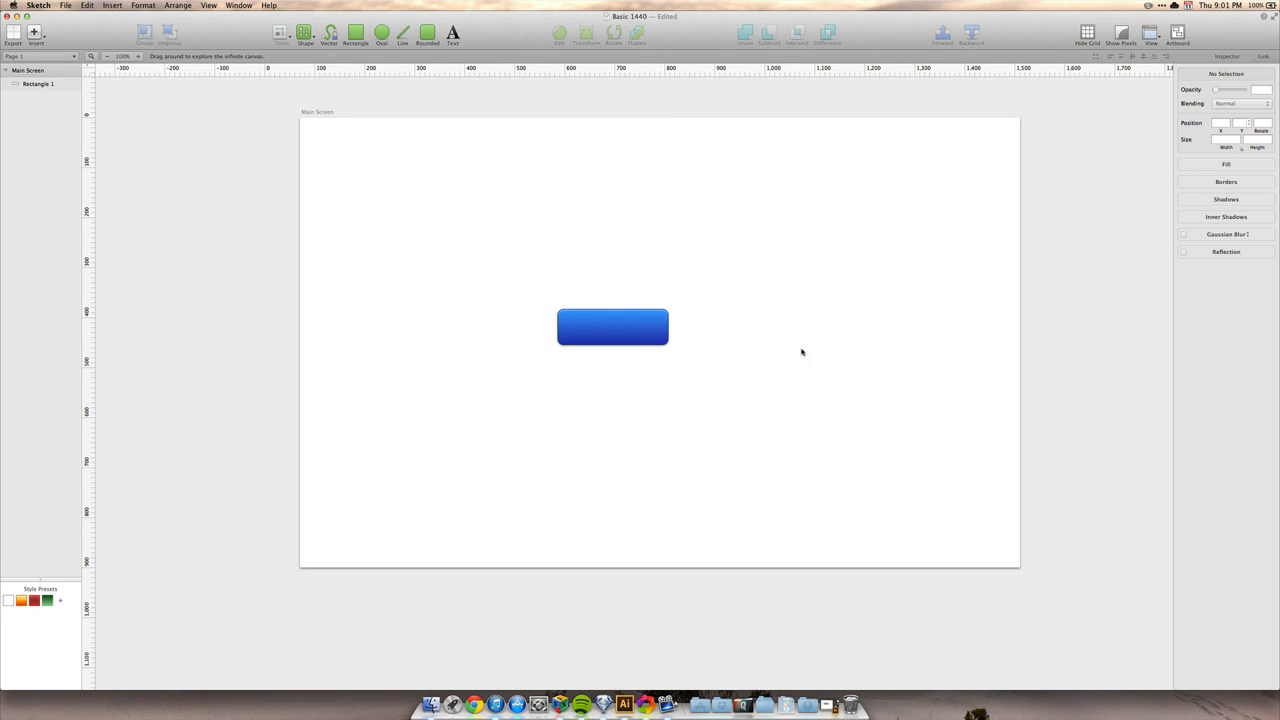
left_click_drag(737, 349, 661, 390)
key("super+plus")
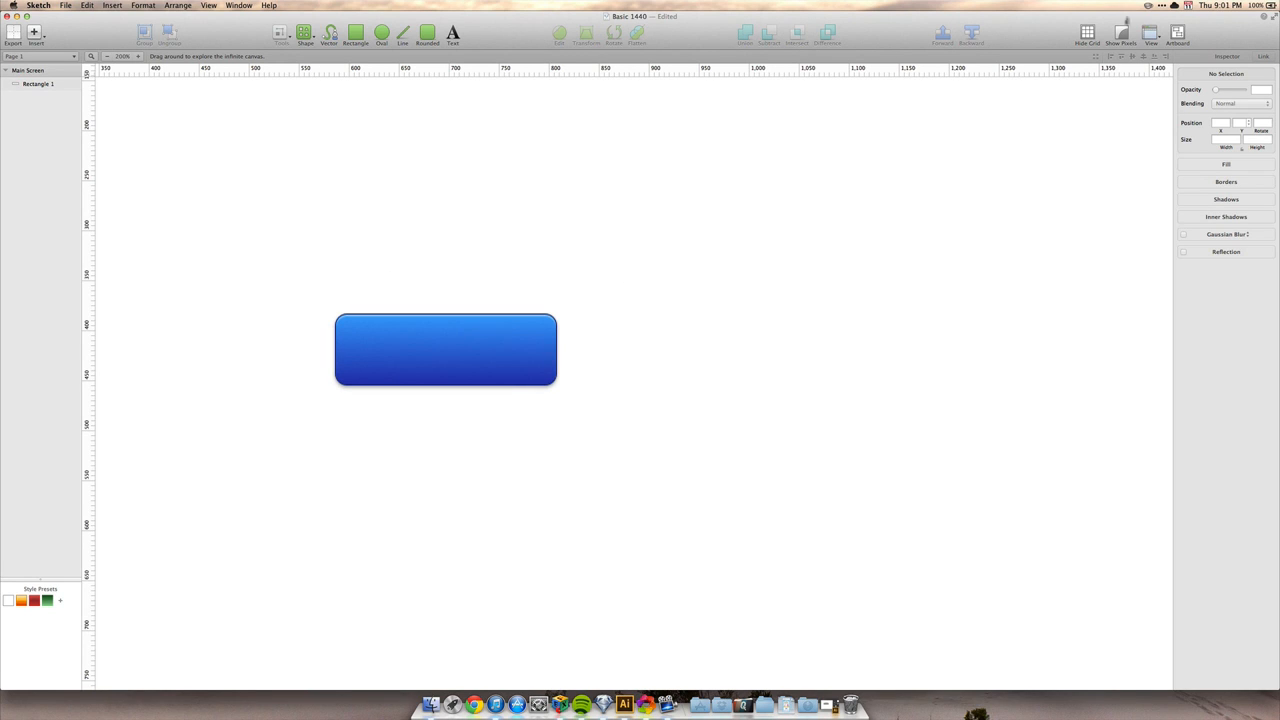
left_click(1119, 34)
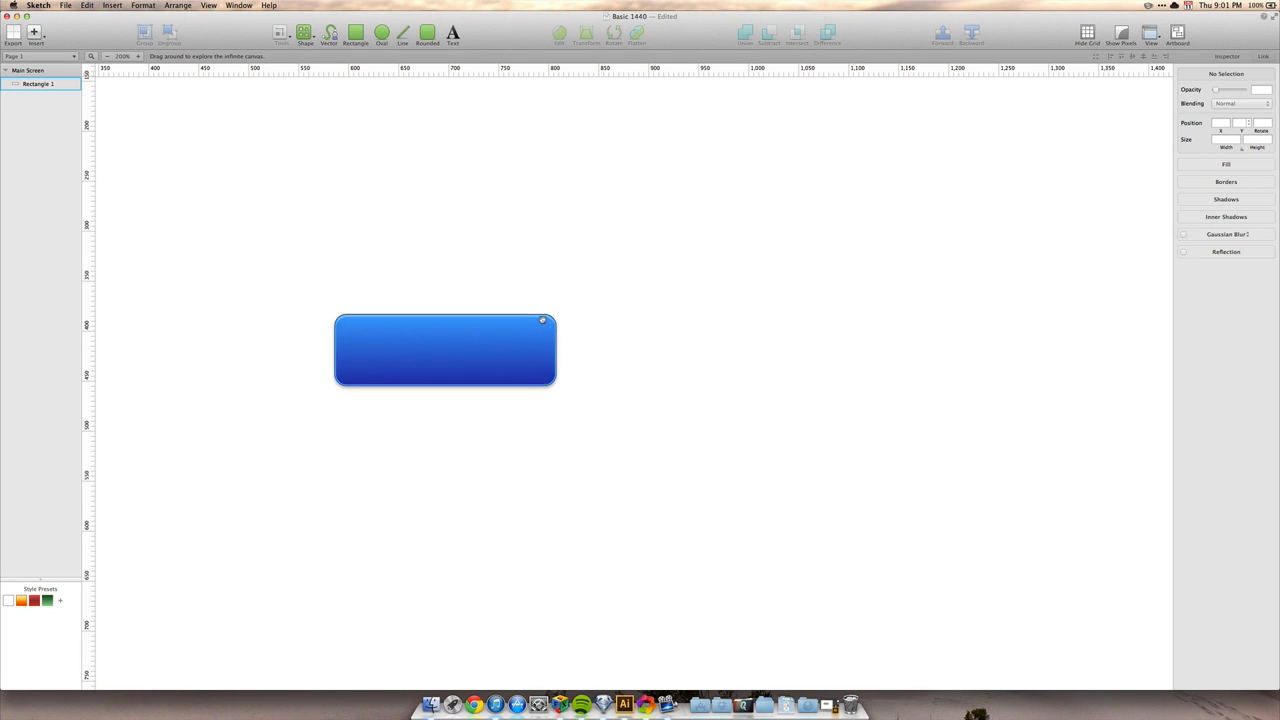
Add a text layer on the blue button containing the owner's first name in possessive form followed by "First Button".
left_click_drag(543, 317, 613, 293)
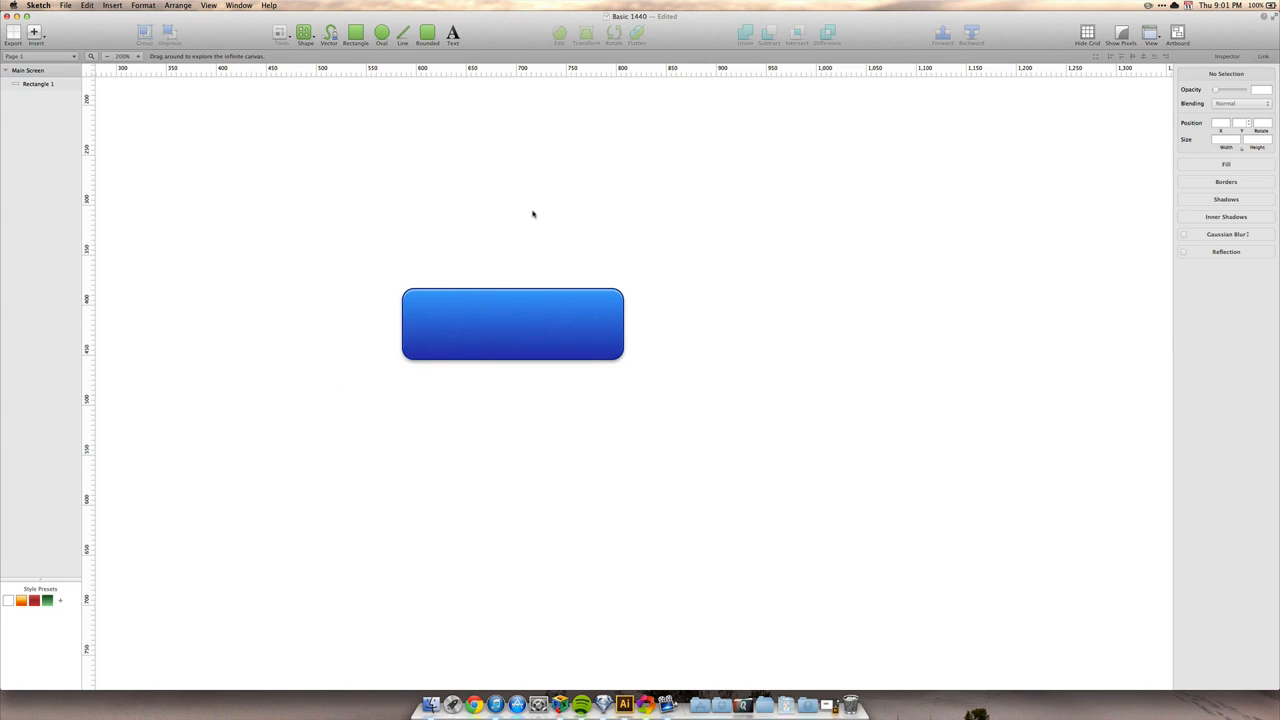
key("super+minus")
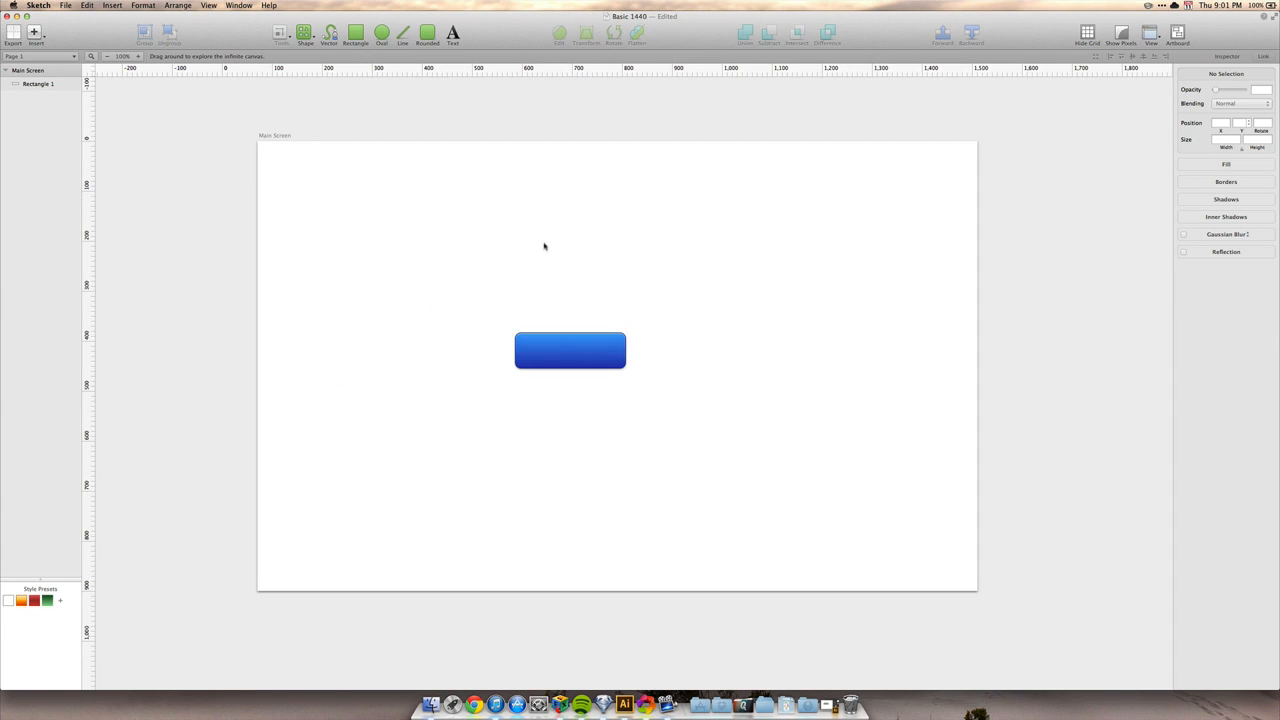
key("super+plus")
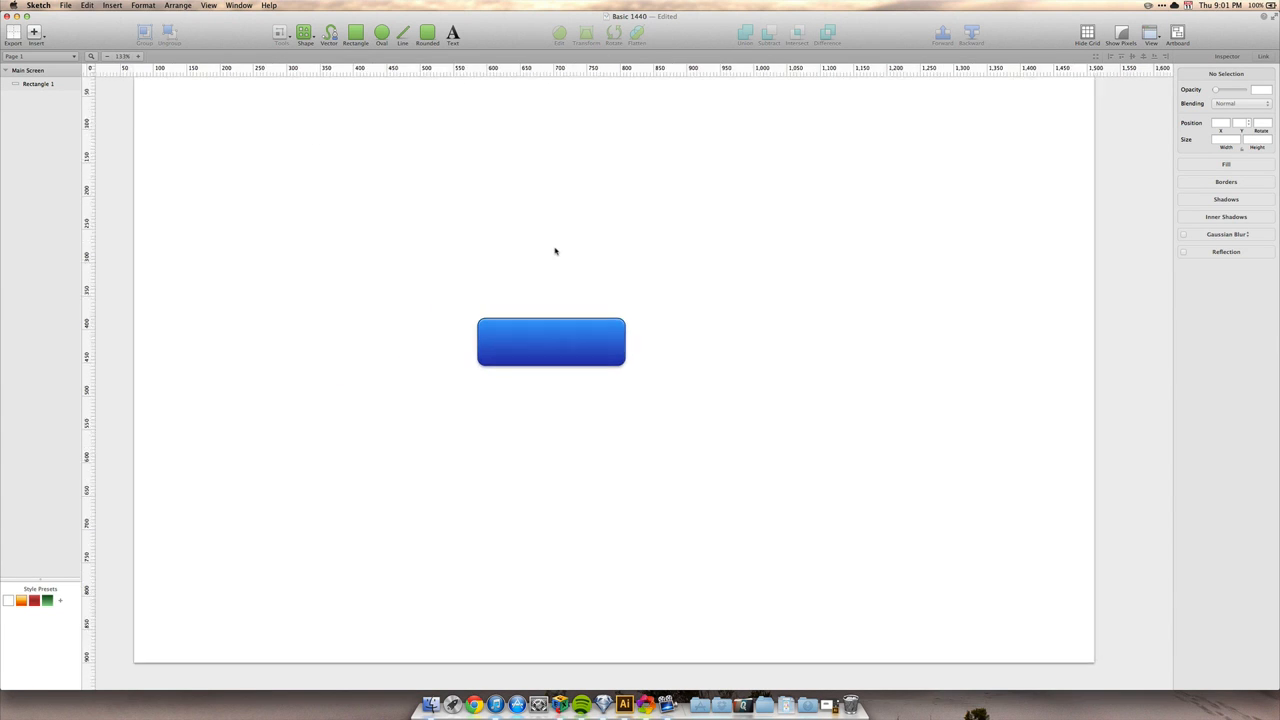
key("super+plus")
left_click_drag(555, 248, 752, 270)
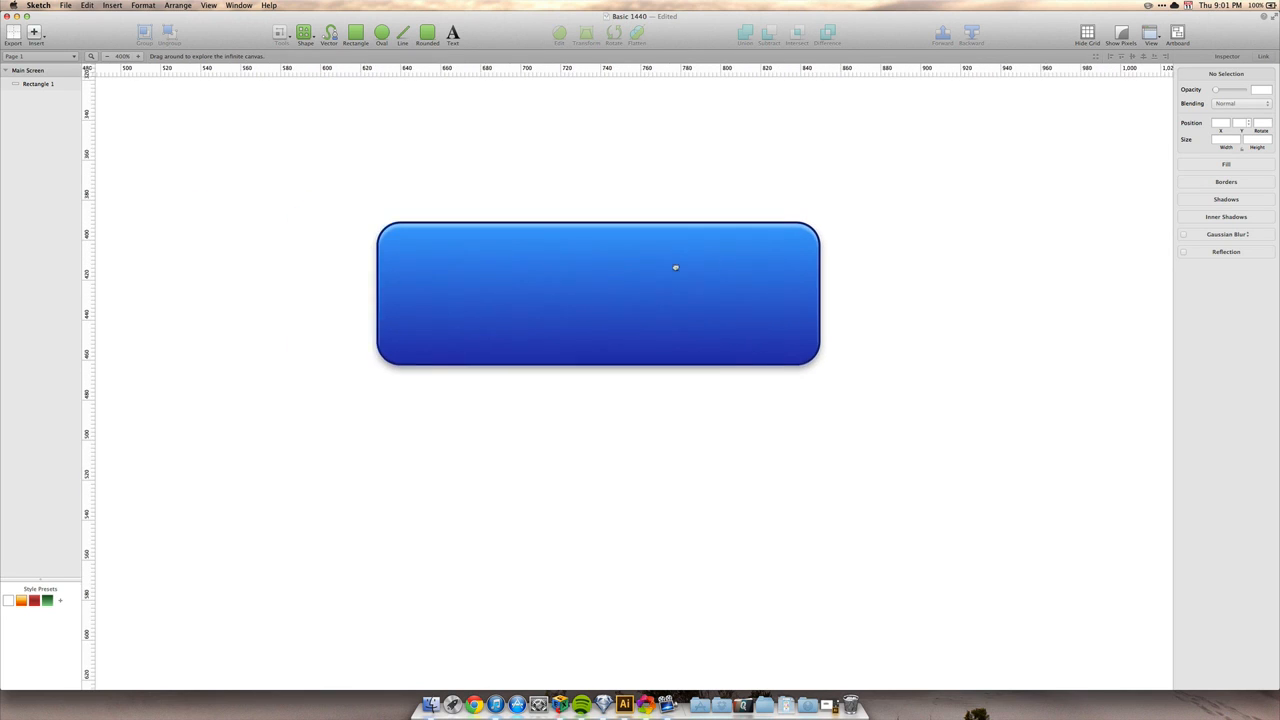
left_click(455, 38)
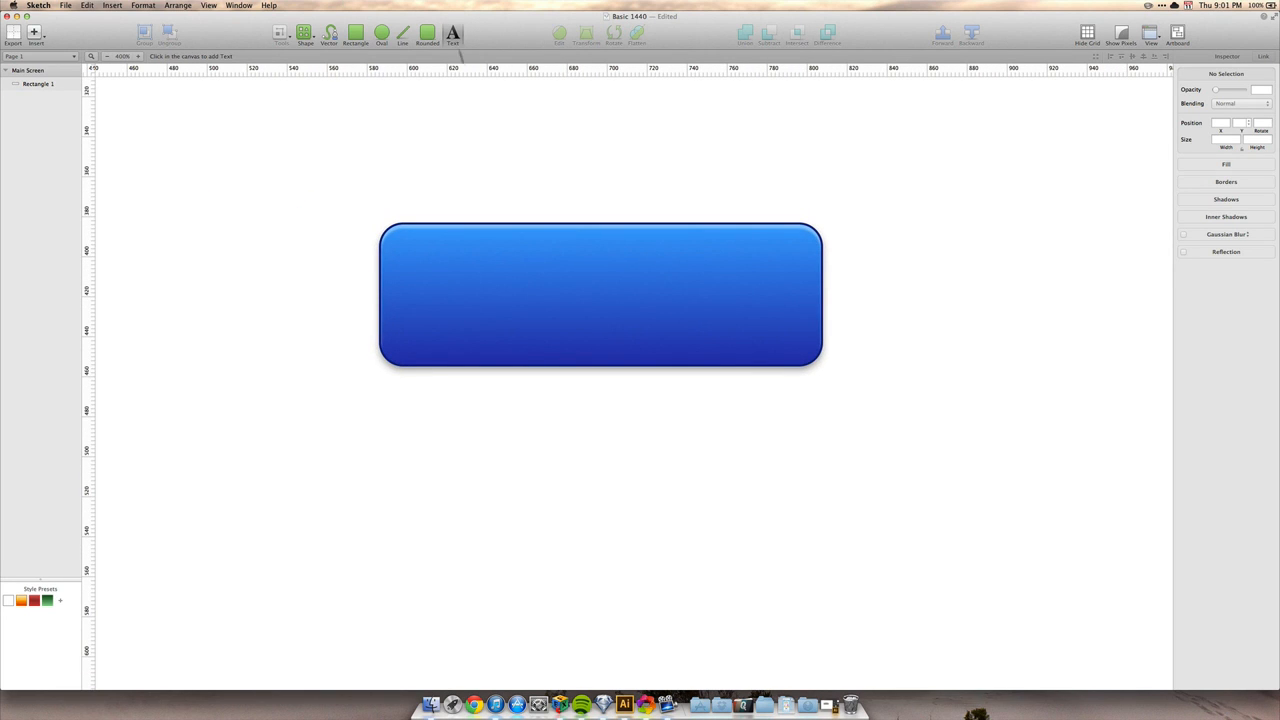
left_click(471, 281)
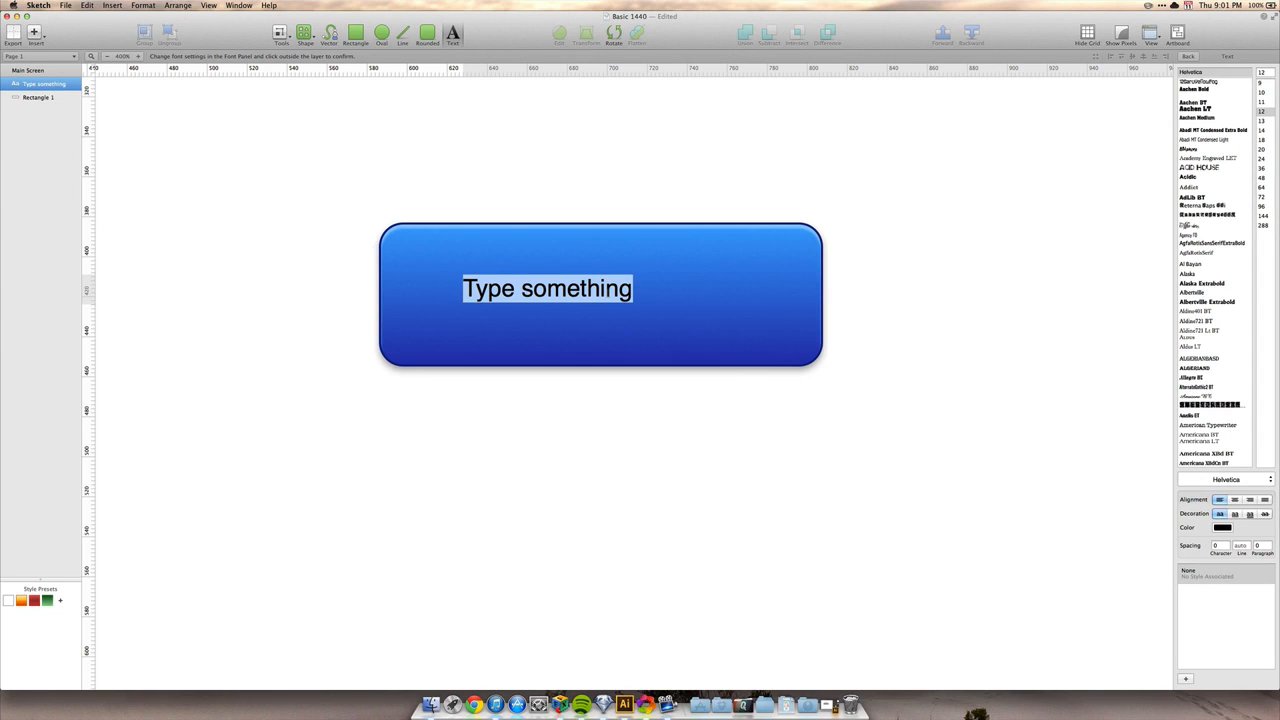
type("Ryan")
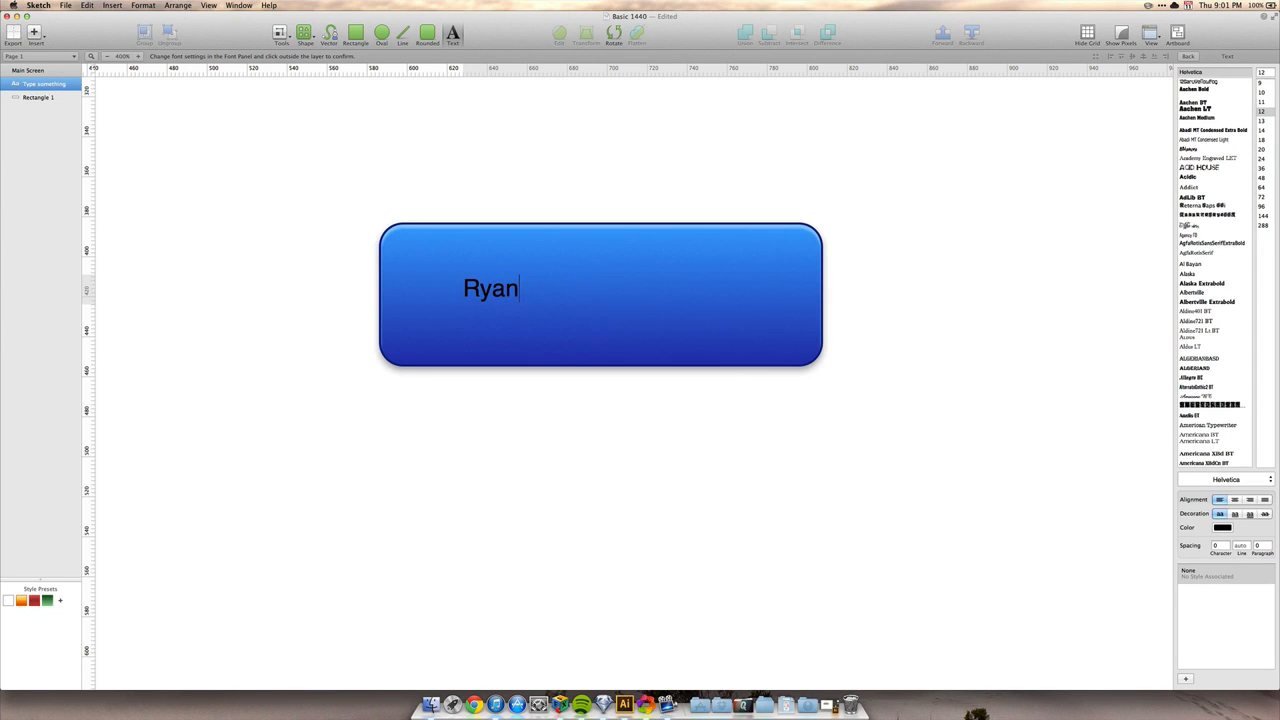
type("'s First ")
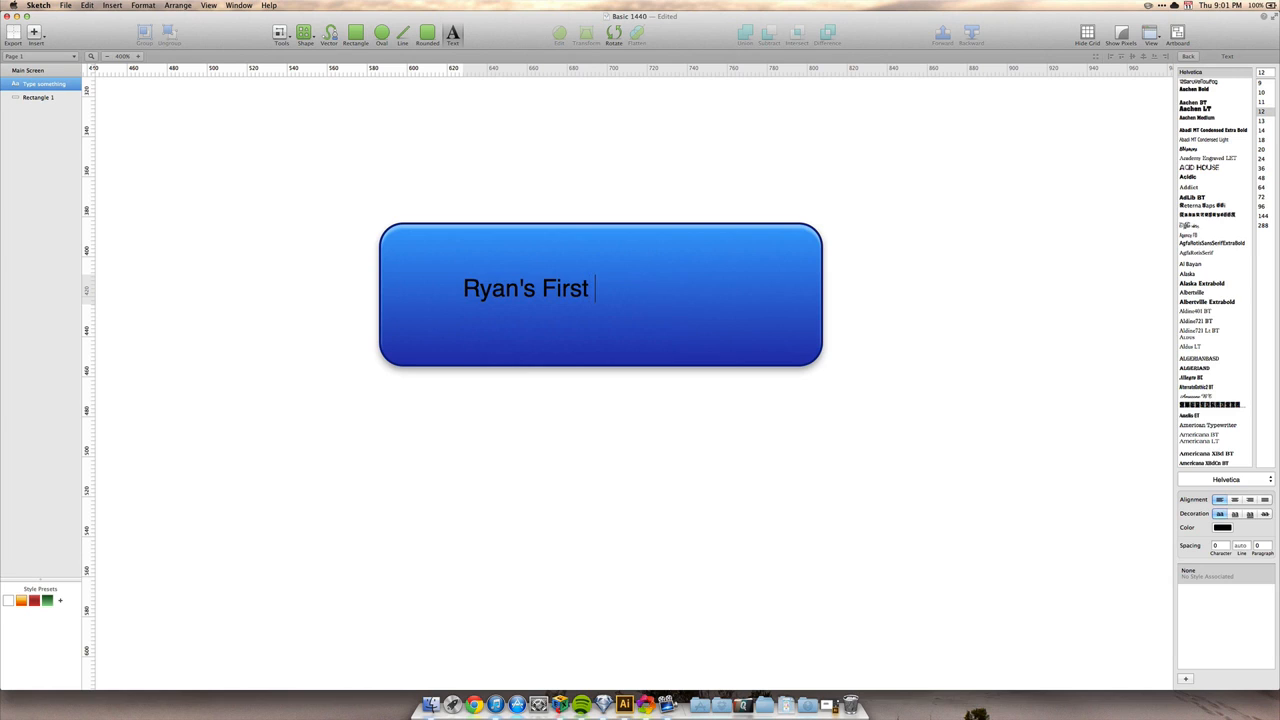
type("Button")
key("Escape")
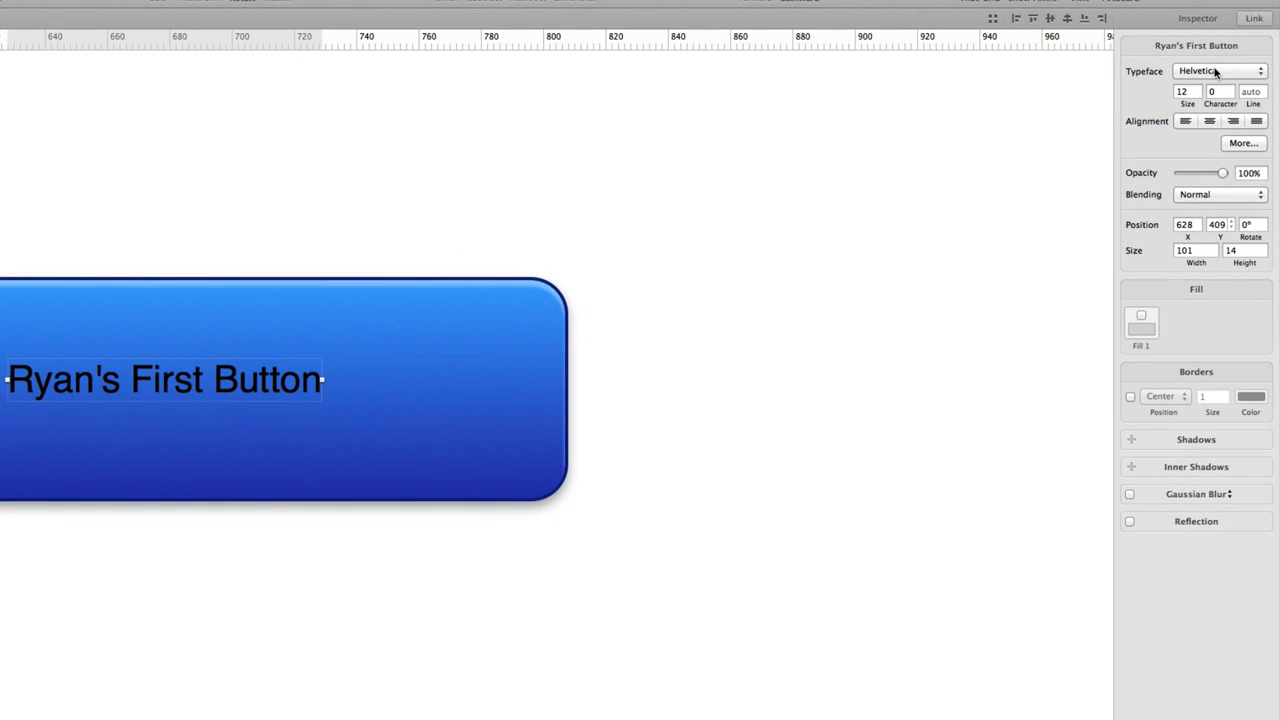
Center-align the label text and open its extended text settings.
left_click(1215, 71)
left_click(1214, 68)
left_click(1208, 121)
left_click(1235, 144)
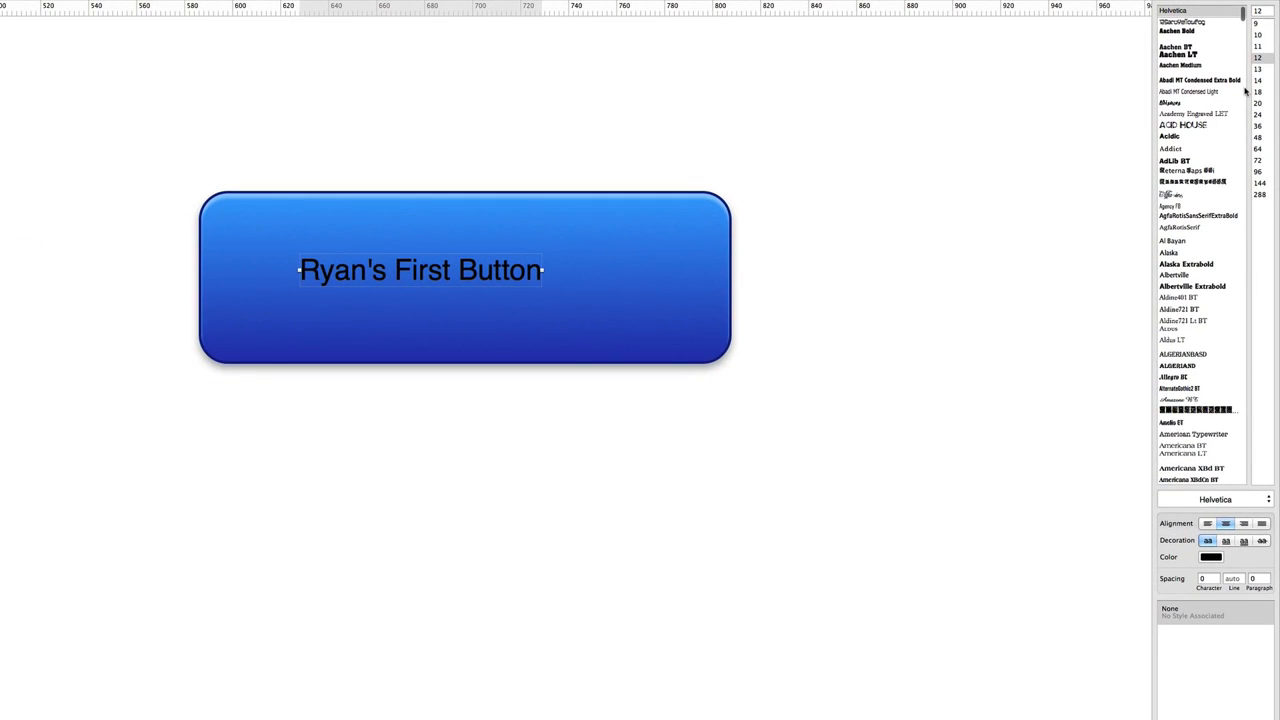
Set the label's font to Folio Bold BT at size 14.
scroll(1187, 196, "down", 10)
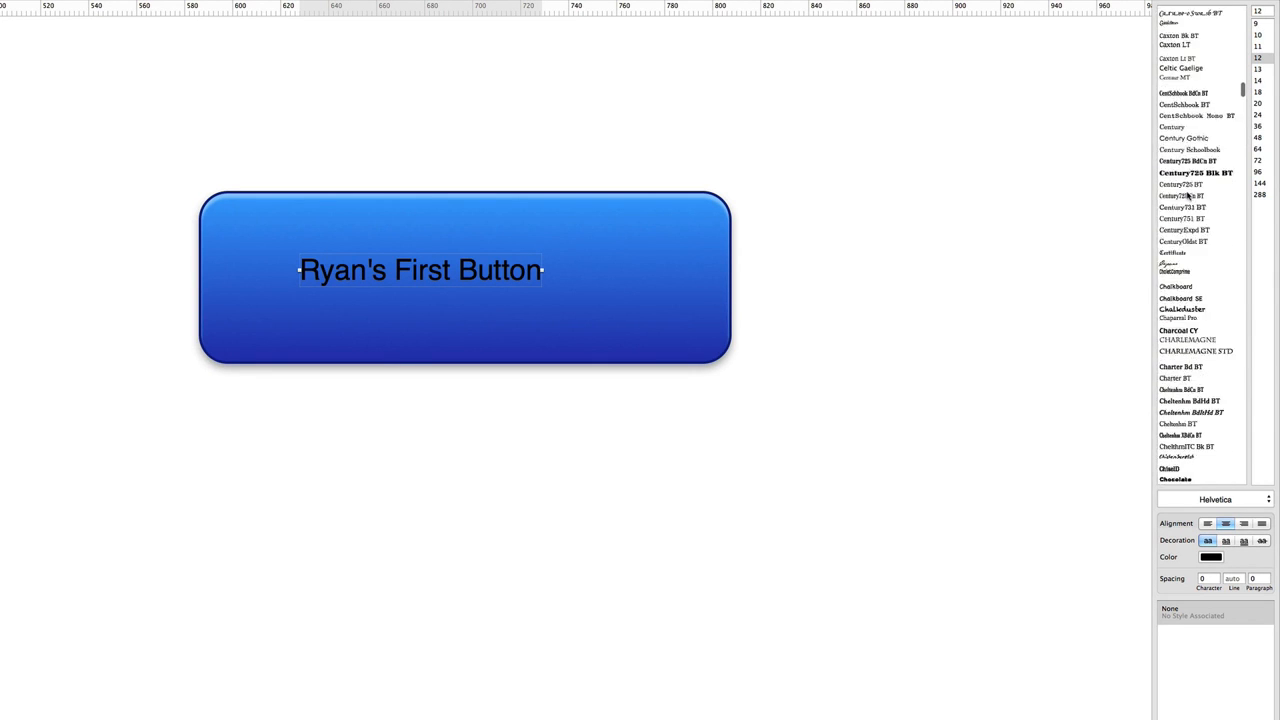
scroll(1187, 196, "down", 12)
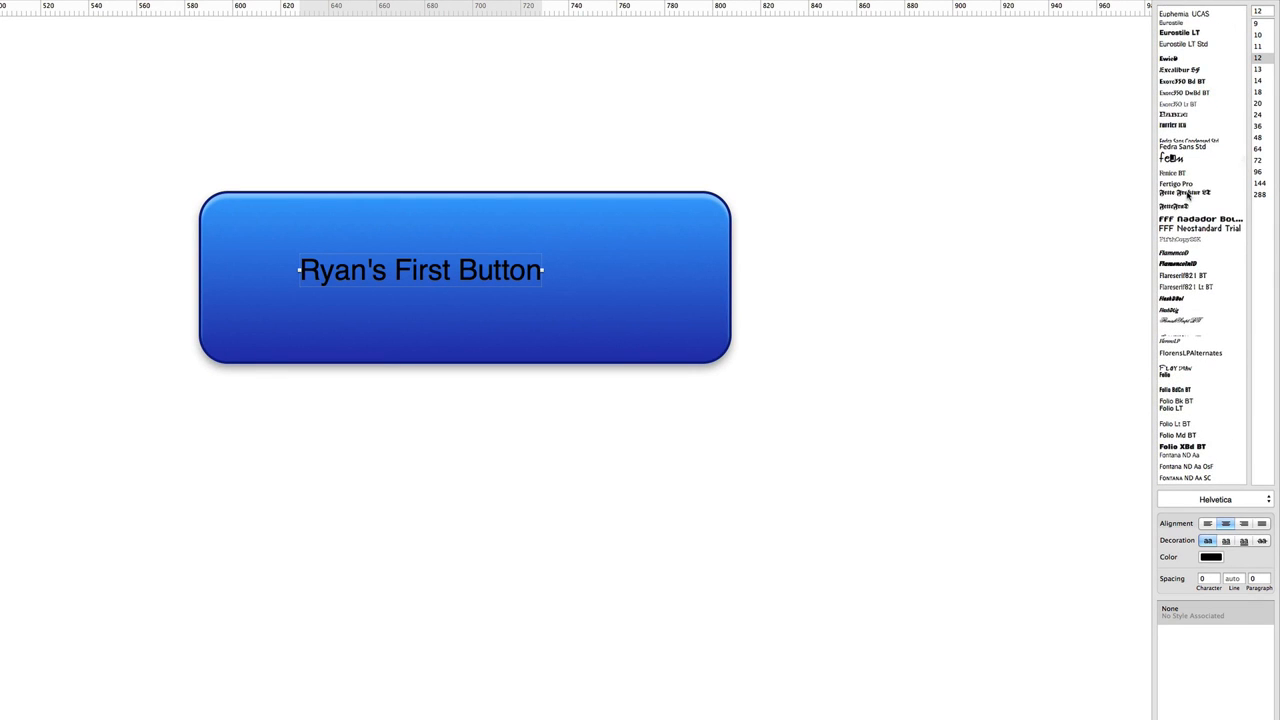
scroll(1187, 196, "down", 5)
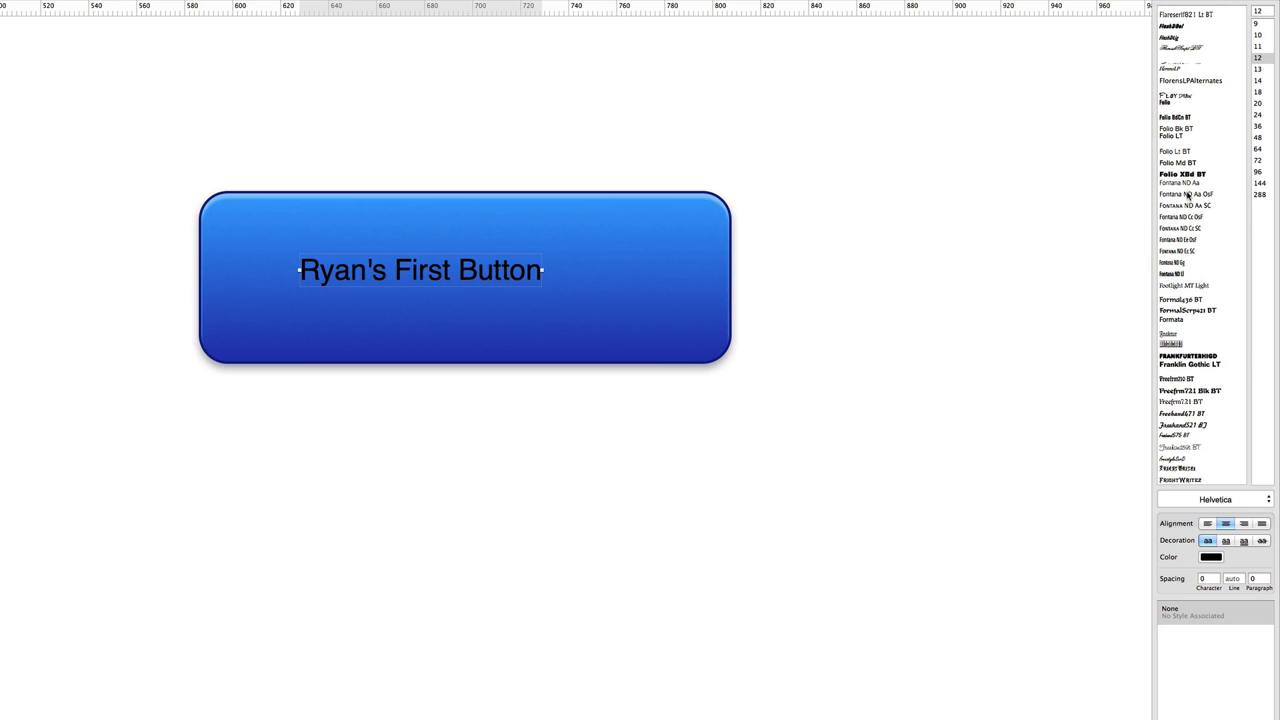
left_click(1178, 129)
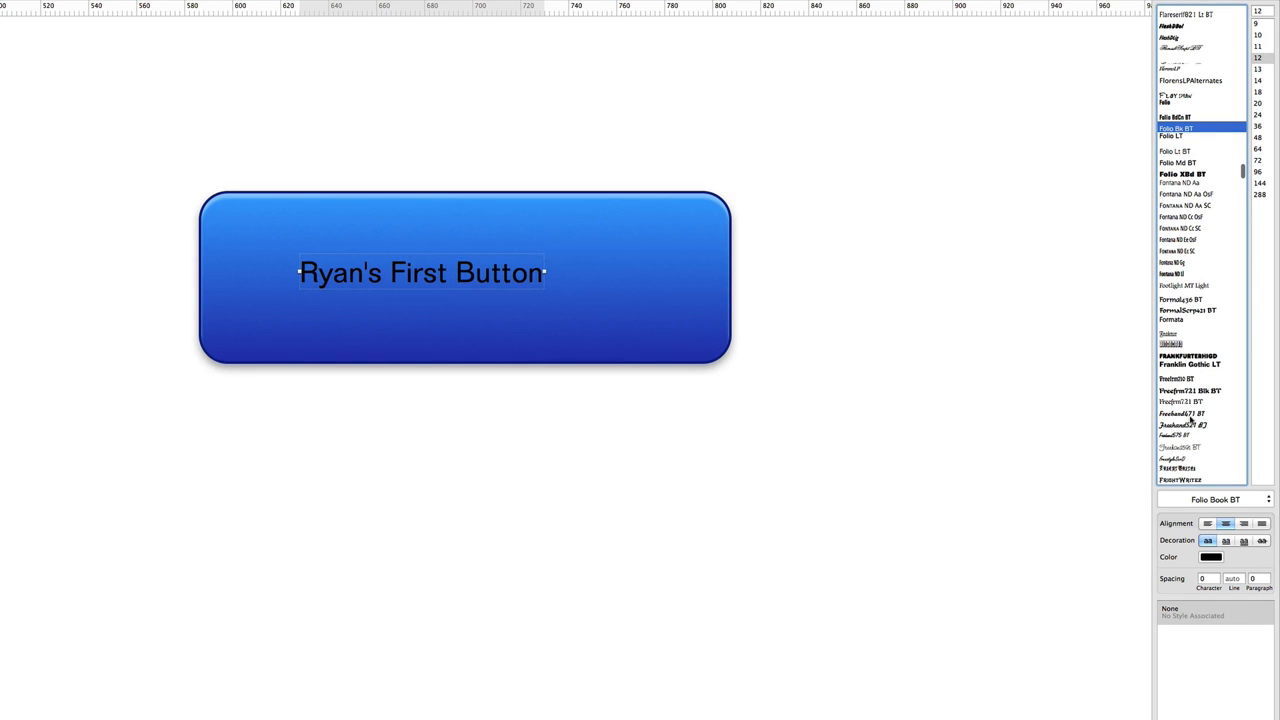
left_click(1236, 500)
left_click(1231, 514)
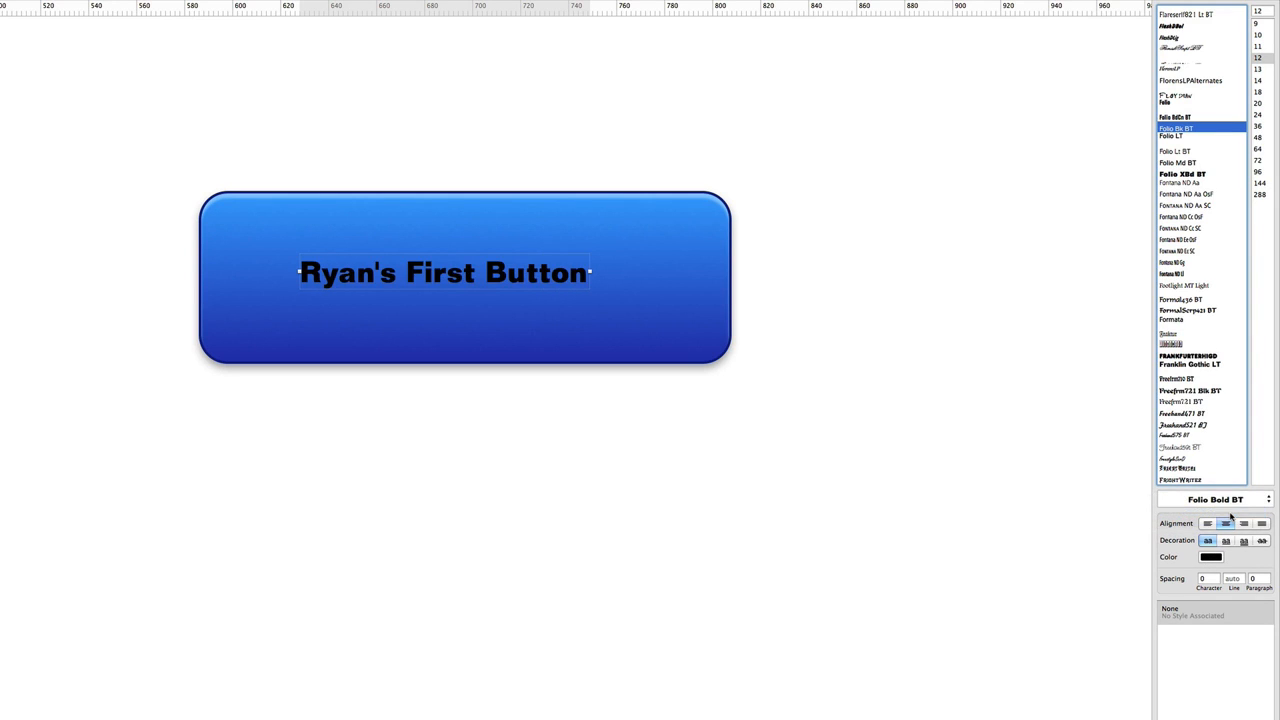
left_click(1238, 500)
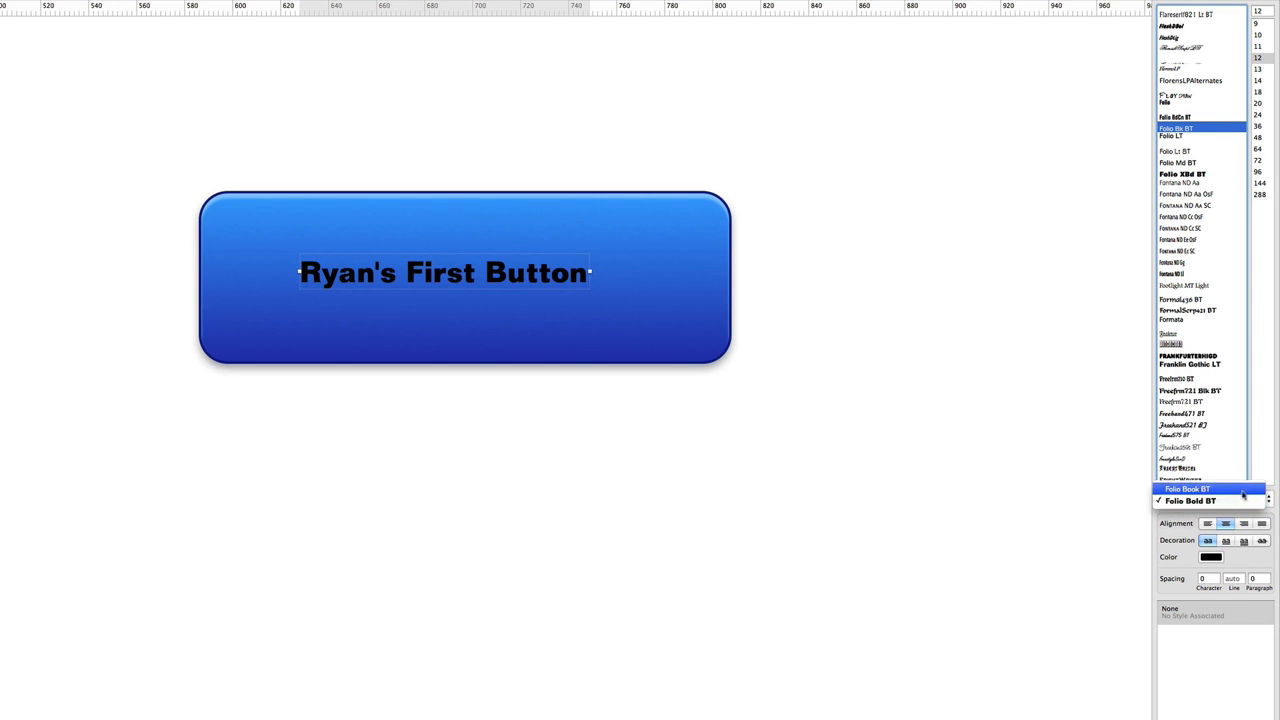
left_click(1267, 80)
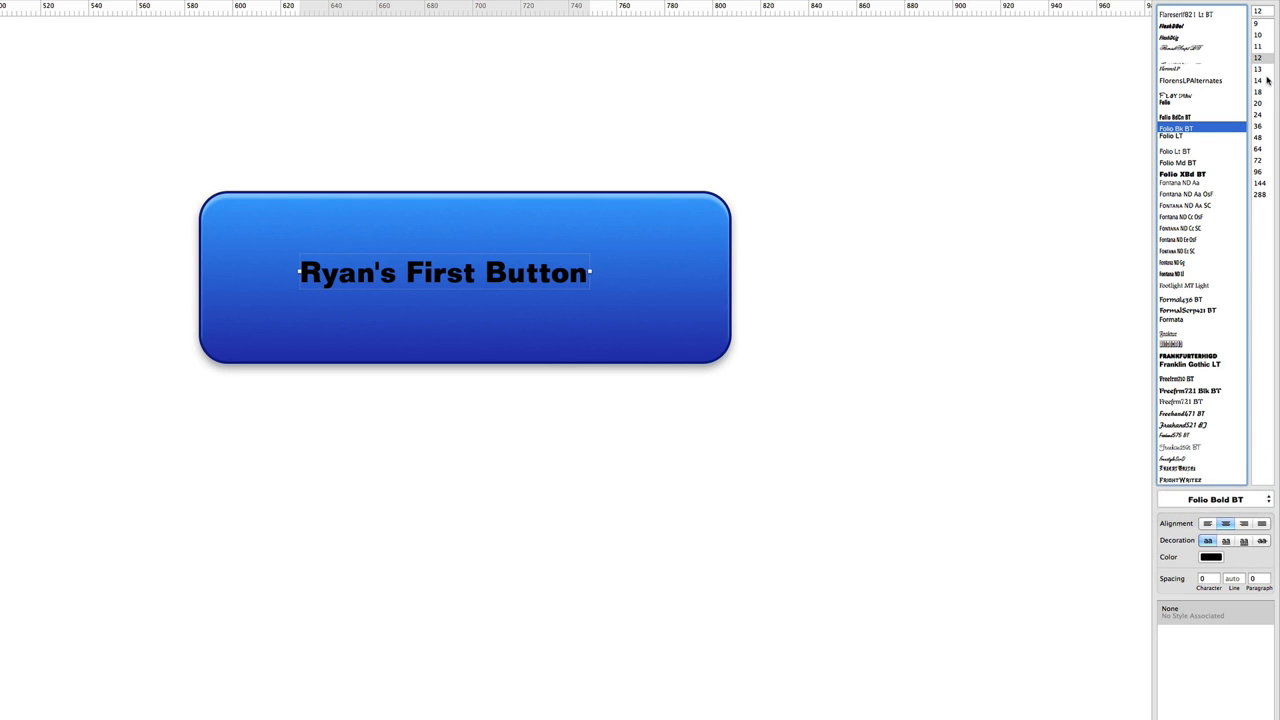
left_click(1265, 80)
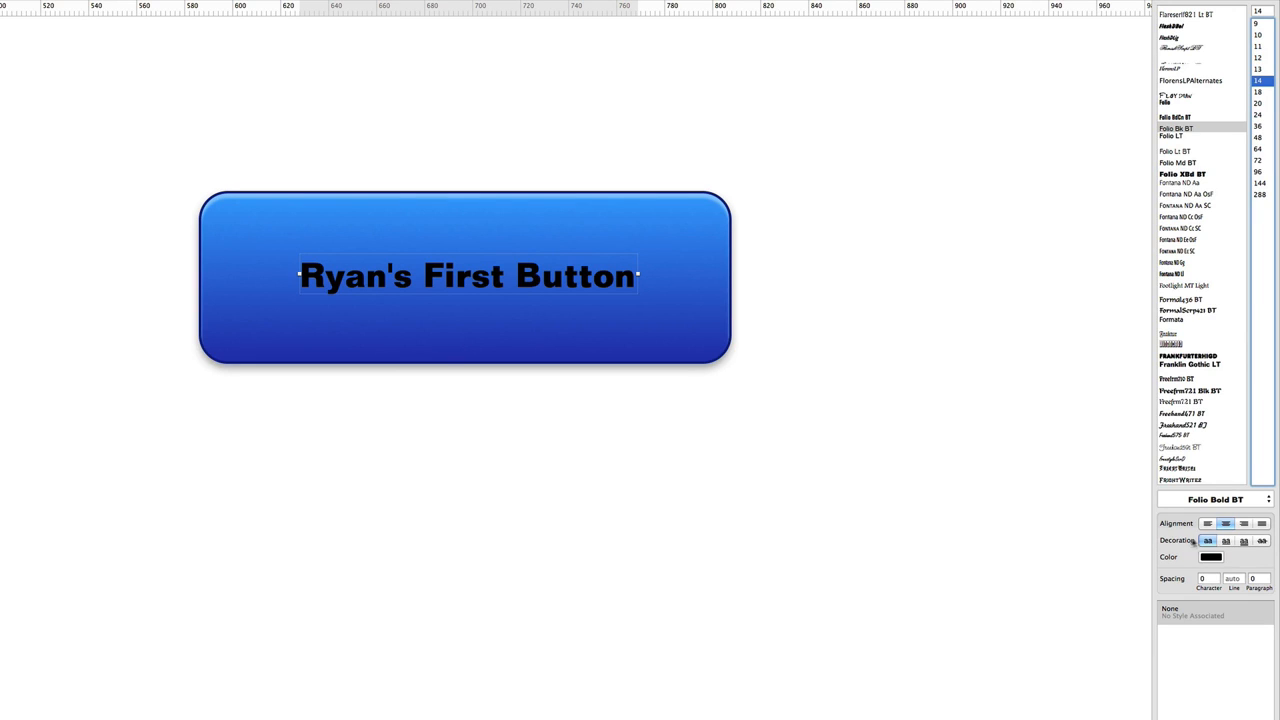
Try single underline, double underline and strikethrough on the label, and restore it to no decoration.
left_click(1225, 541)
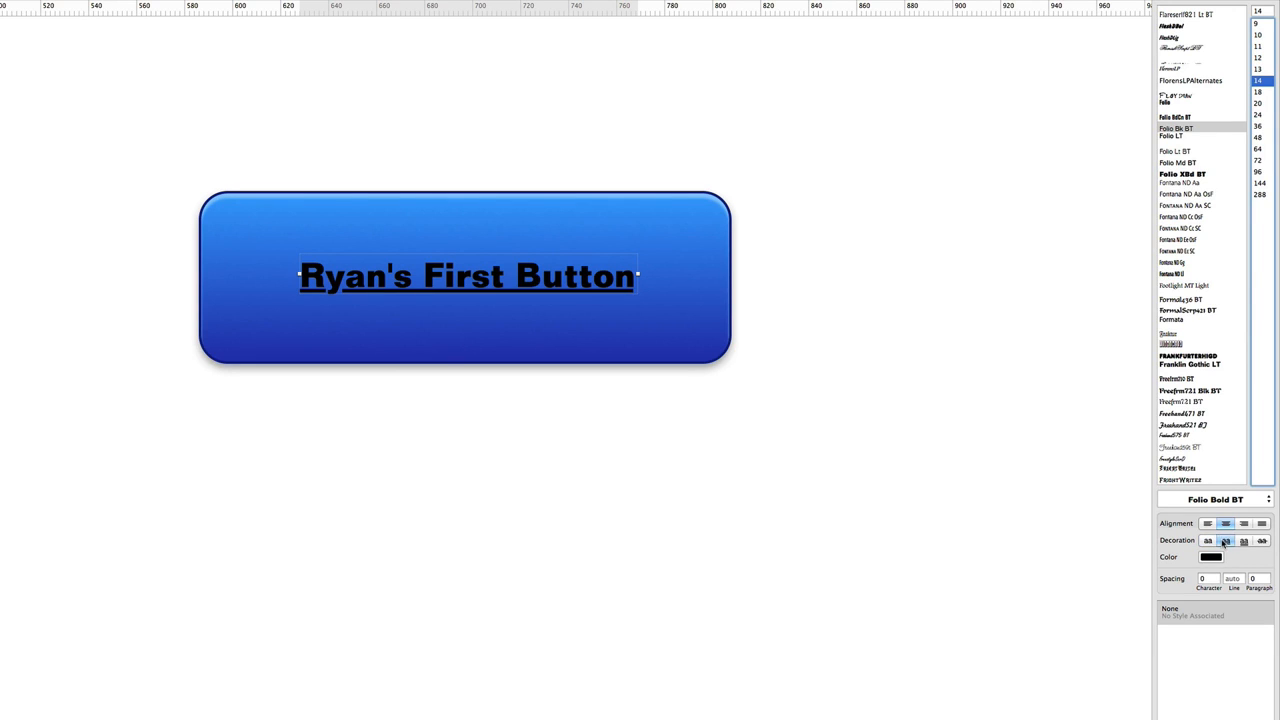
left_click(1243, 541)
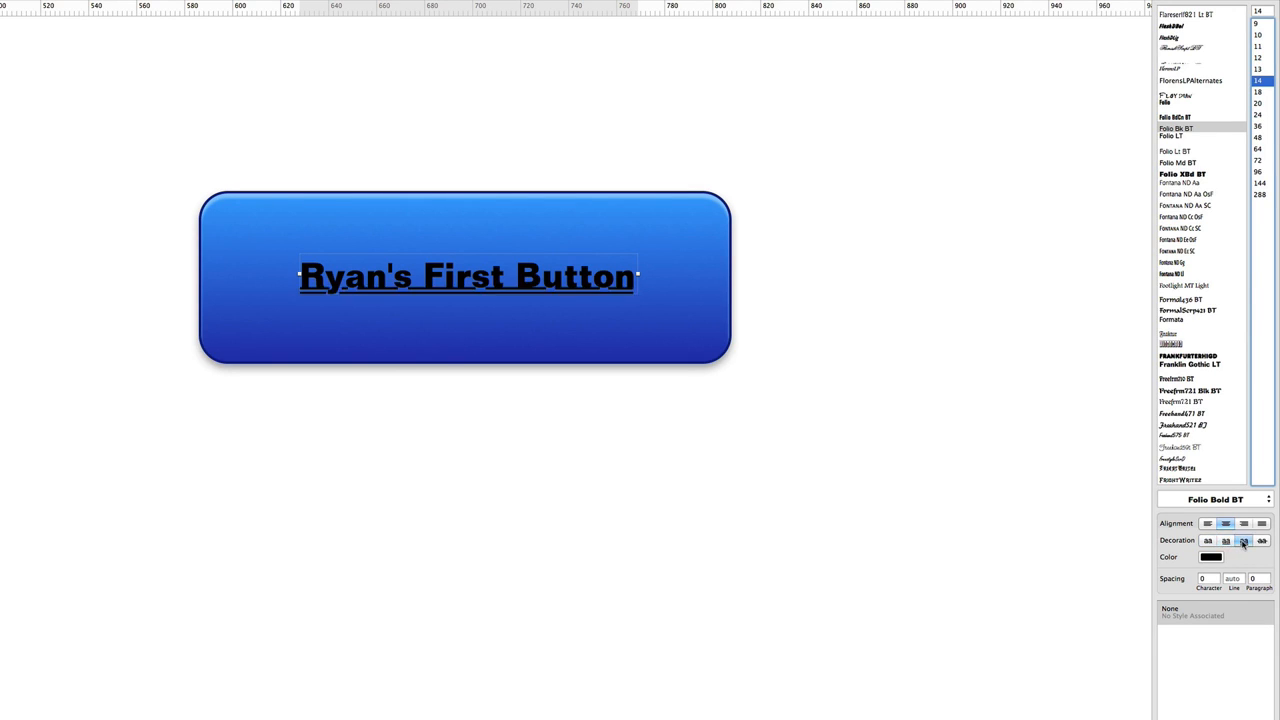
left_click(1262, 541)
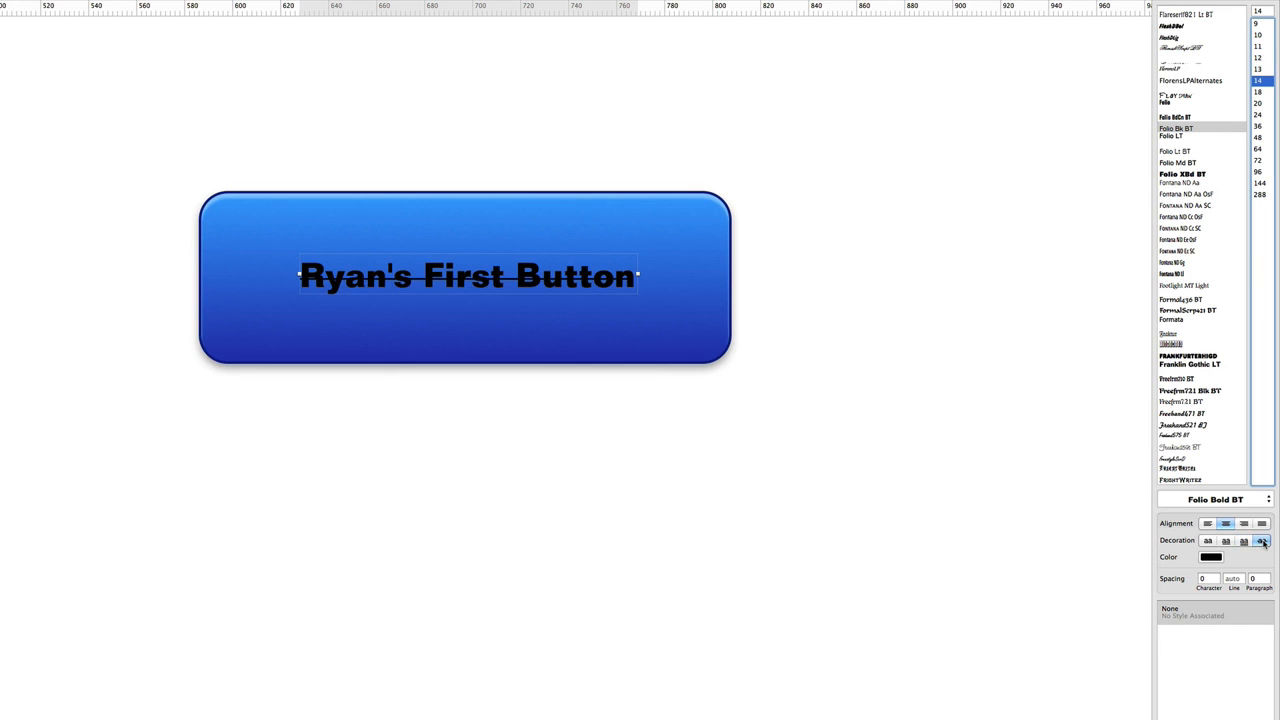
left_click(1208, 541)
Try different line spacing values on the label, including 0, and reset the line spacing to auto.
left_click(1231, 579)
type("8")
key("BackSpace")
type("2")
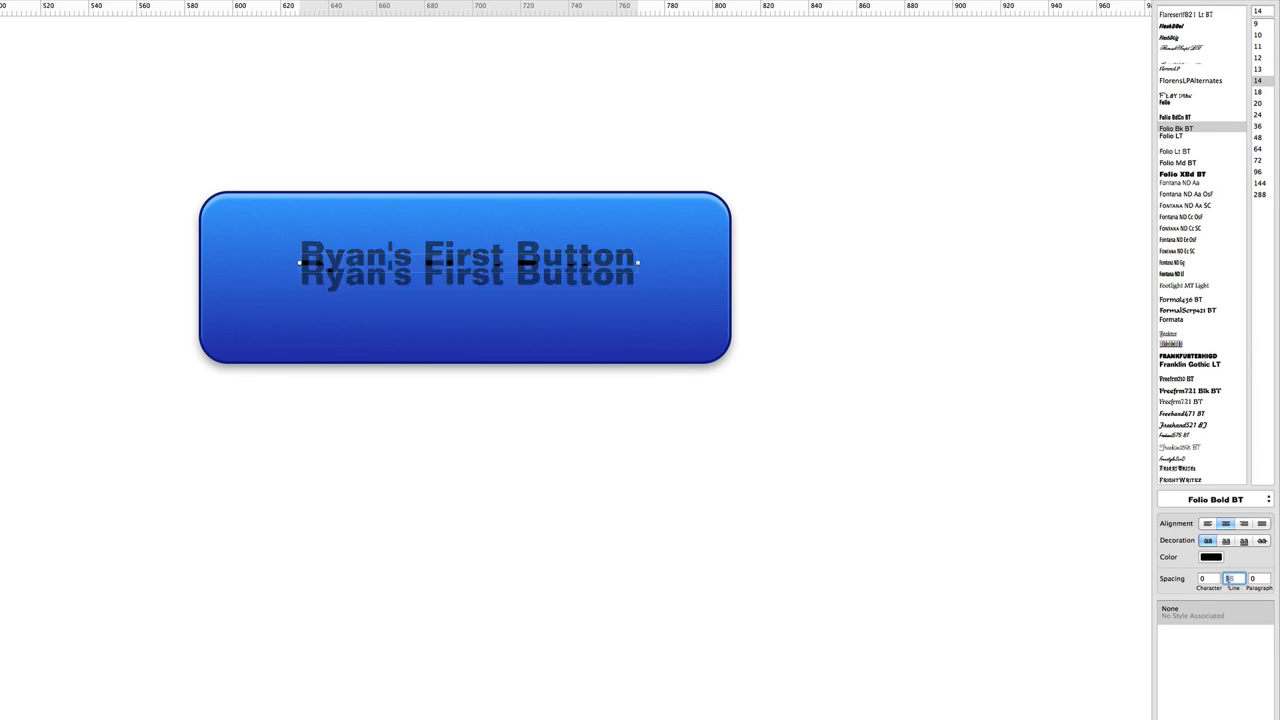
key("BackSpace")
type("0")
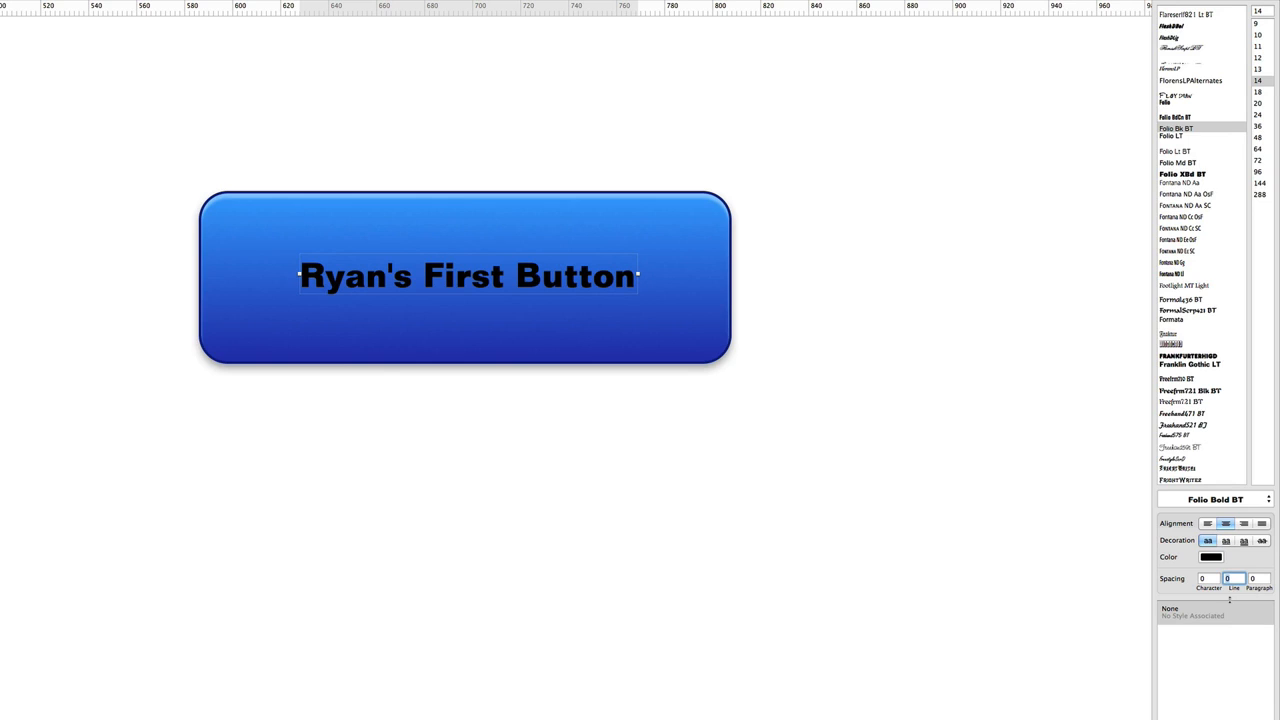
key("BackSpace")
Try a wide character spacing of 5 on the label and reduce it in small increments to 4.5.
left_click(1212, 579)
double_click(1205, 578)
key("F2")
double_click(1201, 579)
key("Return")
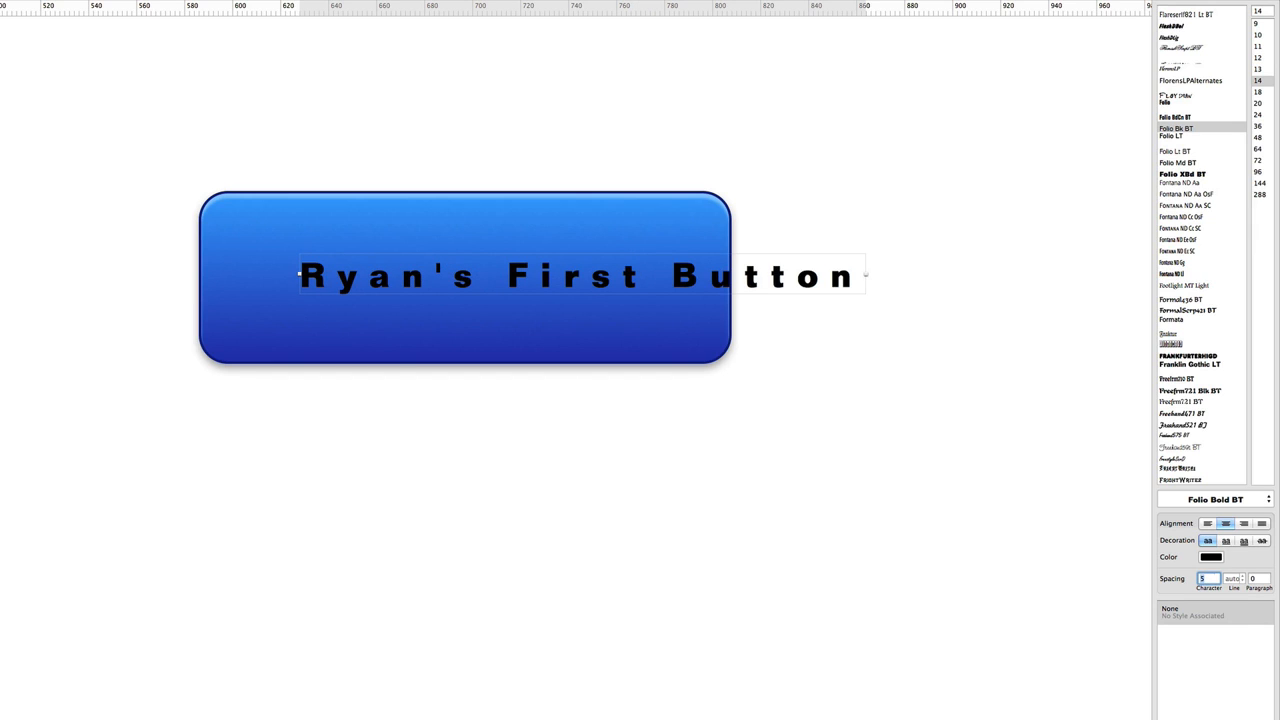
left_click(808, 281)
left_click(1217, 583)
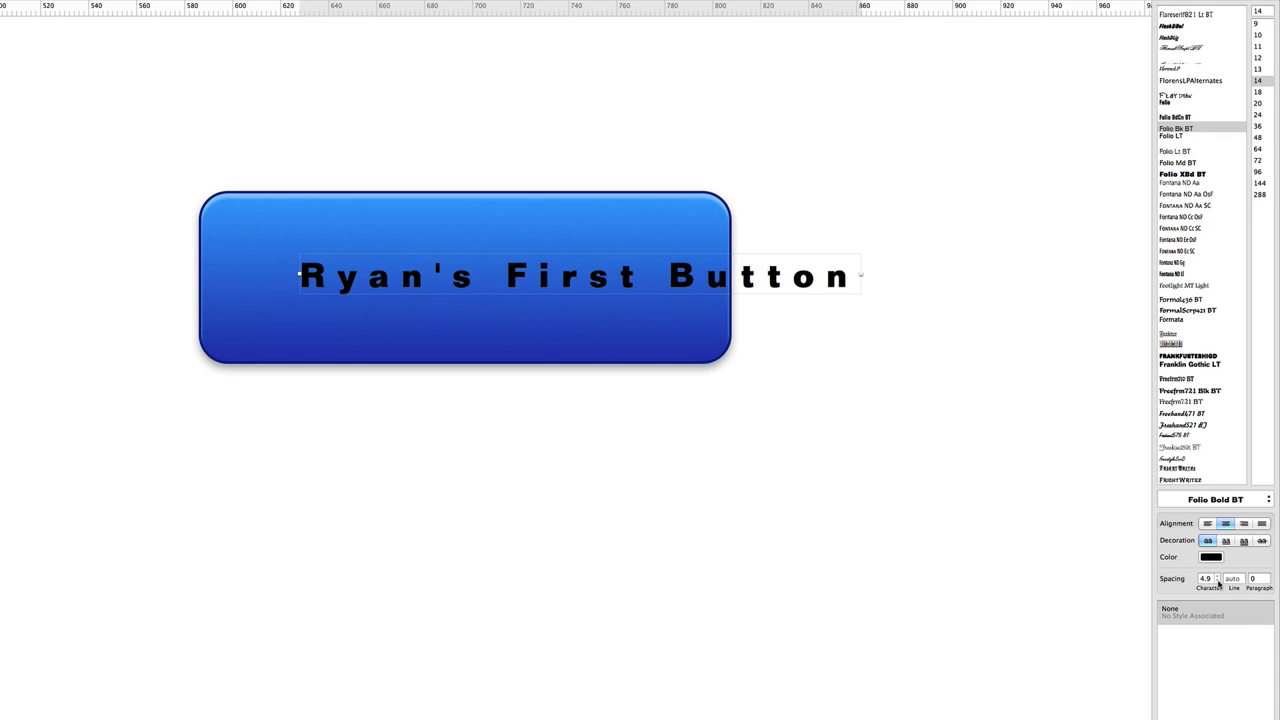
left_click(1217, 583)
left_click(1217, 583)
left_click(1217, 583)
left_click(1217, 583)
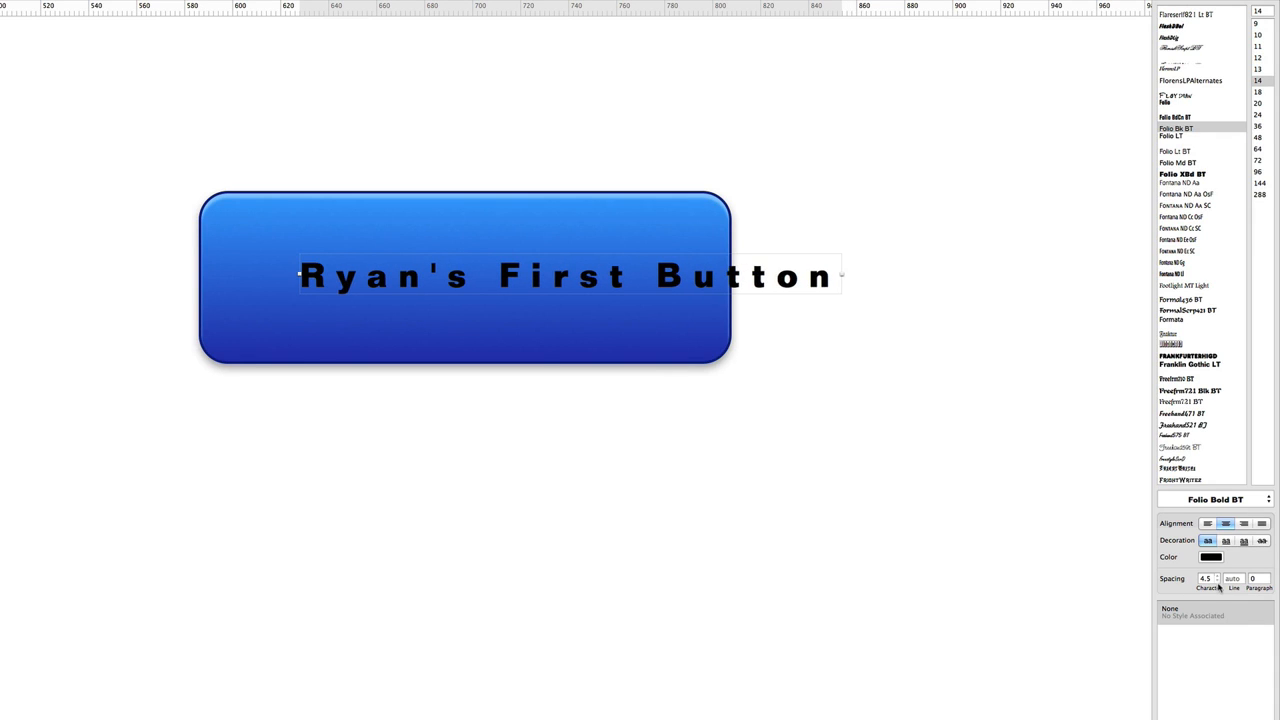
Tighten the label's character spacing to -0.5.
double_click(1208, 579)
type("0.1")
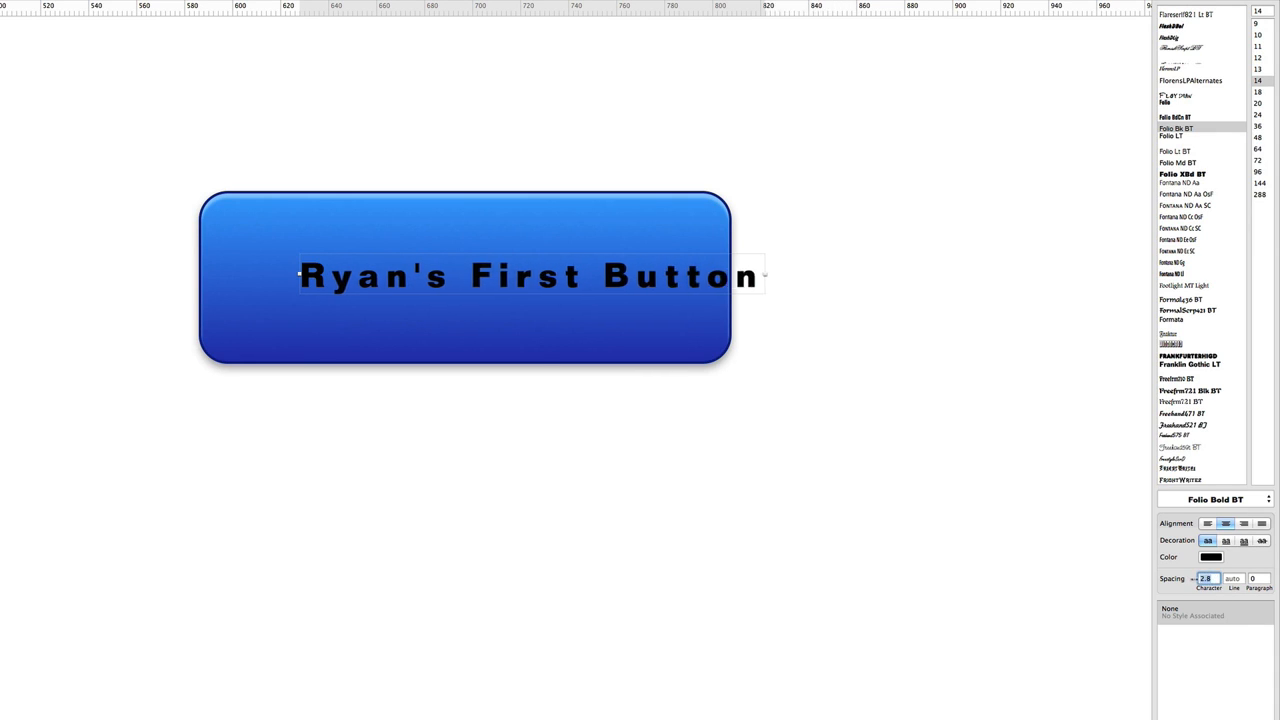
type("-1.4")
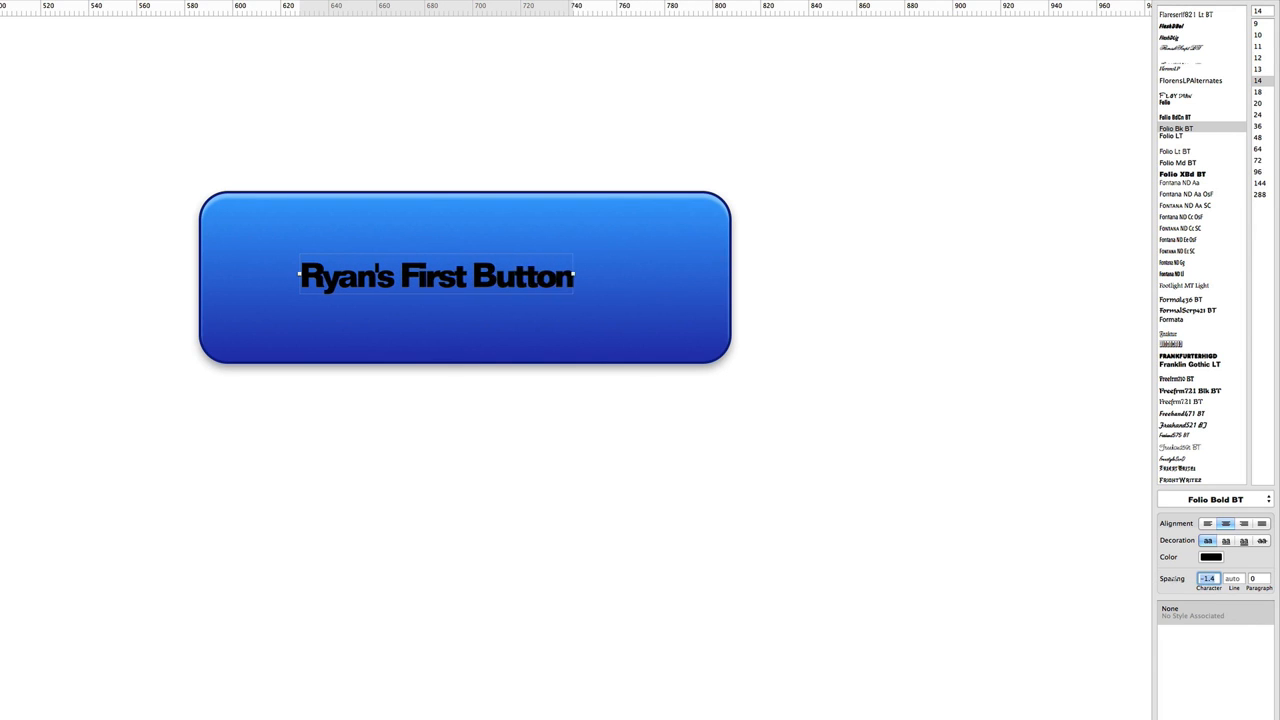
key("Return")
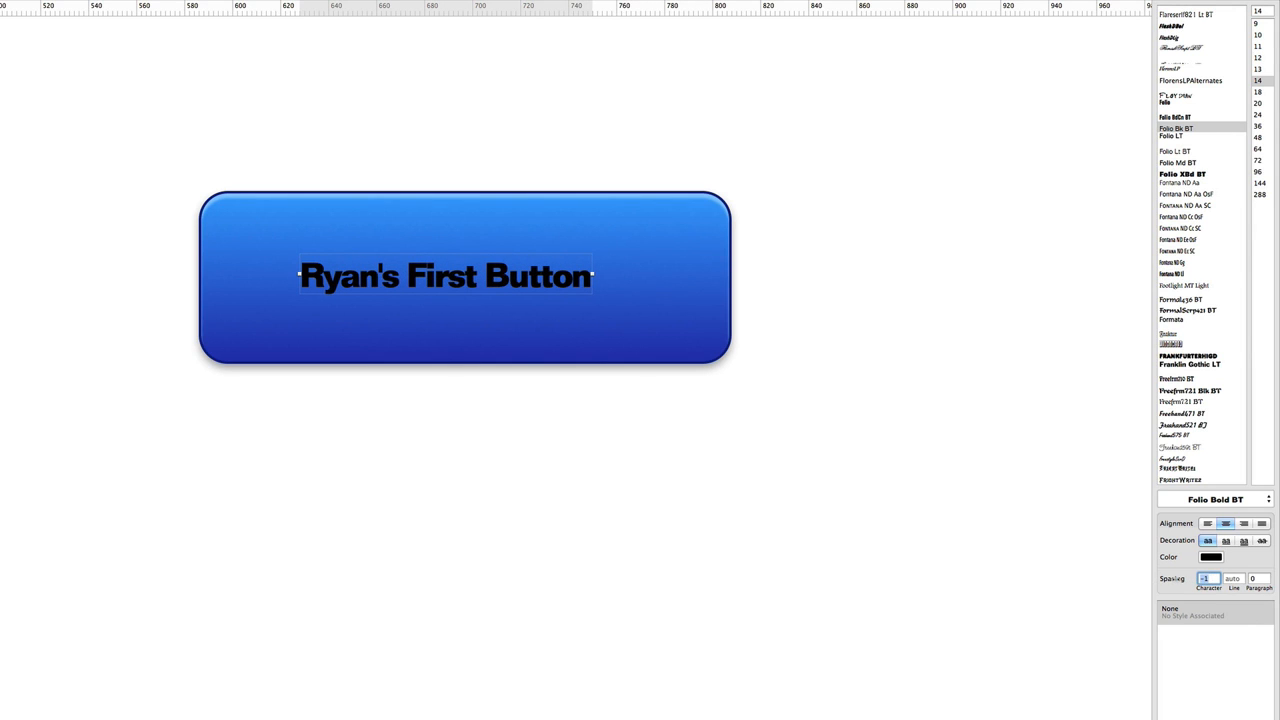
key("Up")
key("Up")
key("Up")
key("Up")
key("Up")
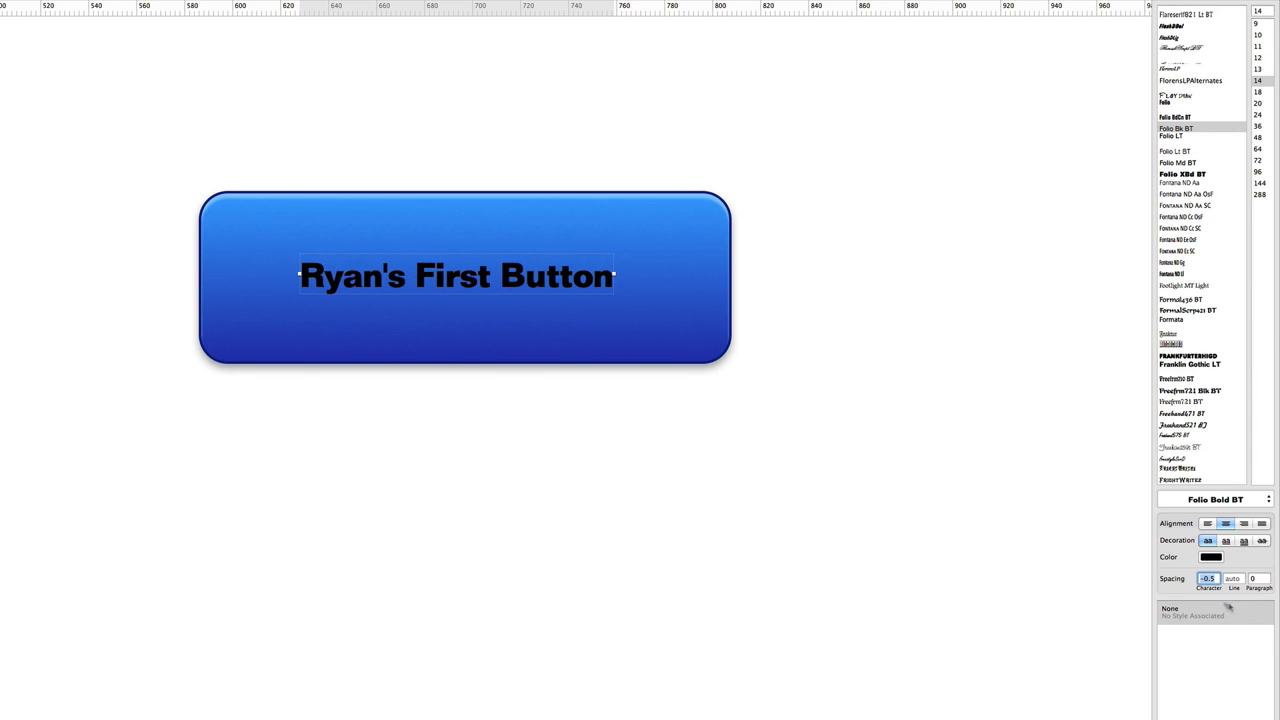
Set the label's font size to 18 and move the label to about the middle of the button.
left_click(1260, 92)
left_click_drag(552, 290, 523, 286)
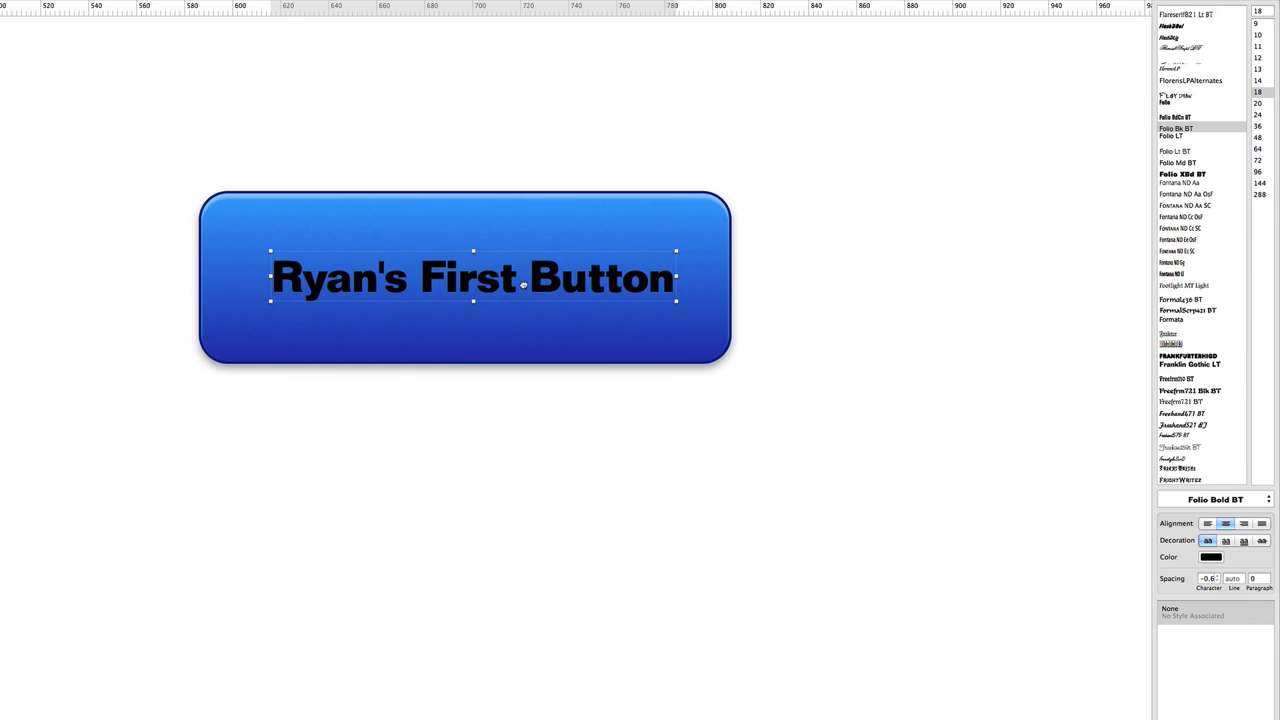
Change the label's text color to the white preset (FFFFFF) and return to the text settings.
left_click(1211, 557)
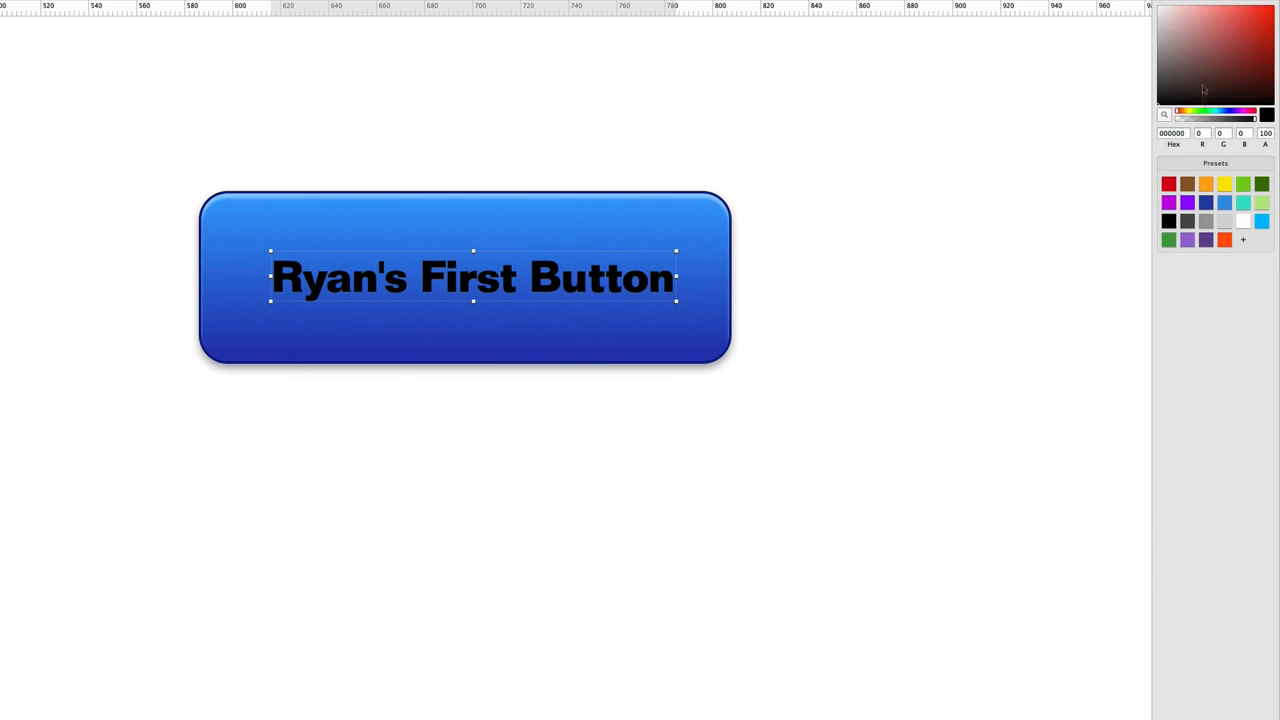
left_click(1243, 223)
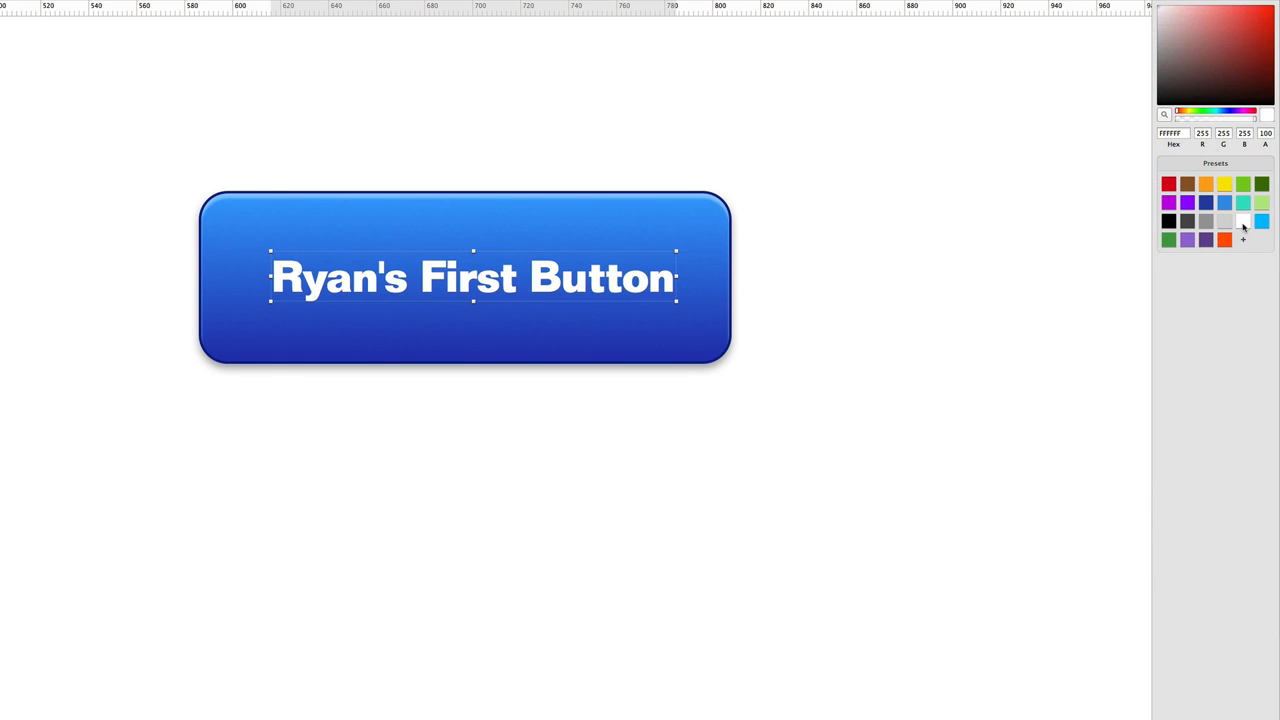
left_click(1169, 2)
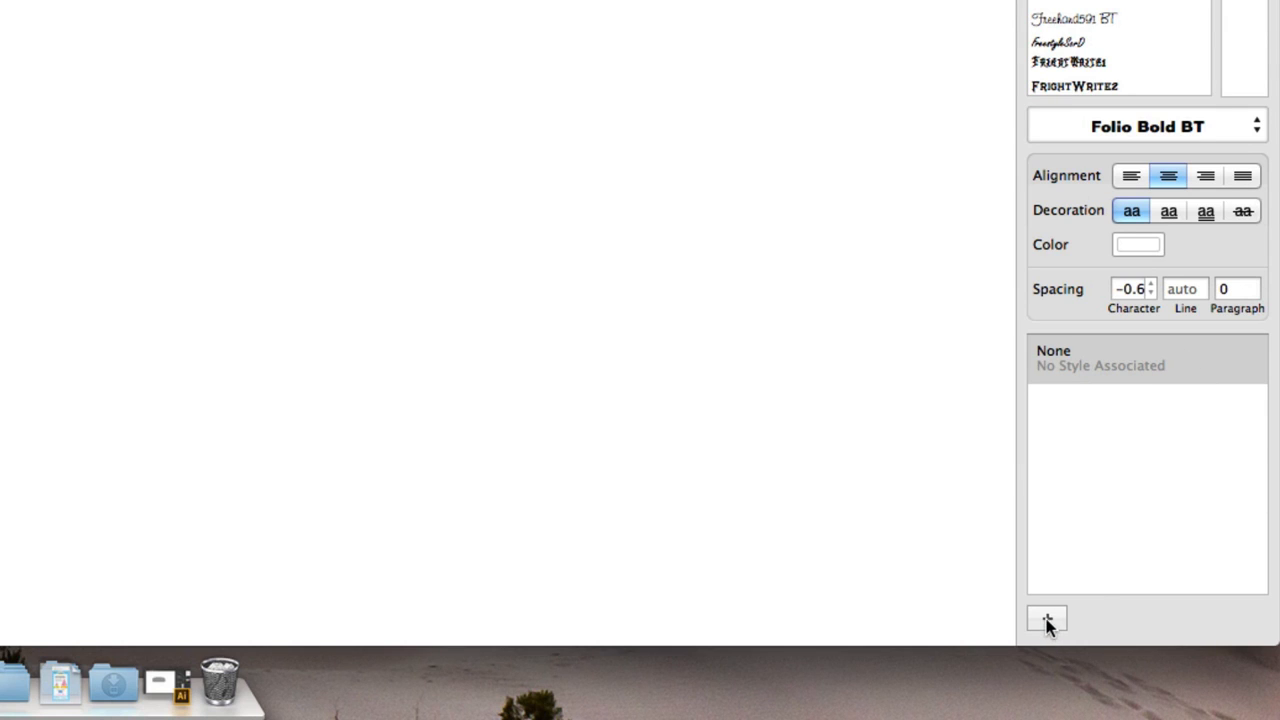
Save the label's formatting as a text style named Bold Folio Button.
left_click(1047, 621)
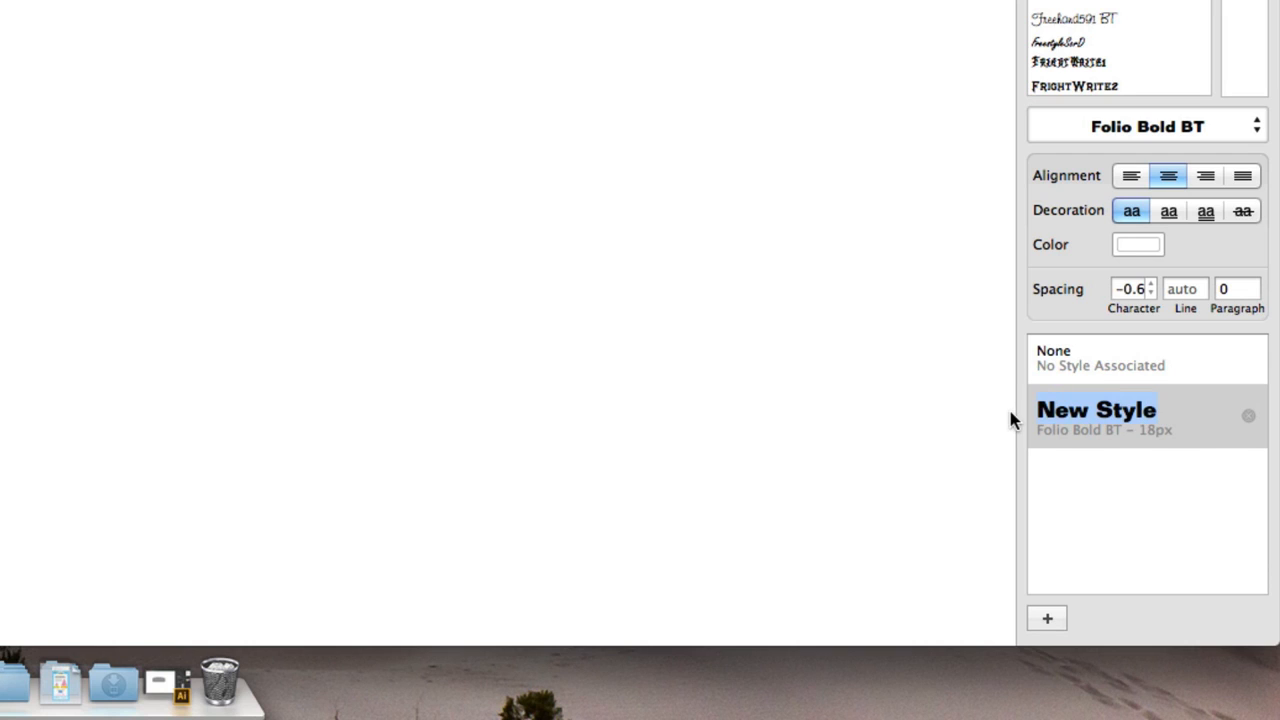
type("B")
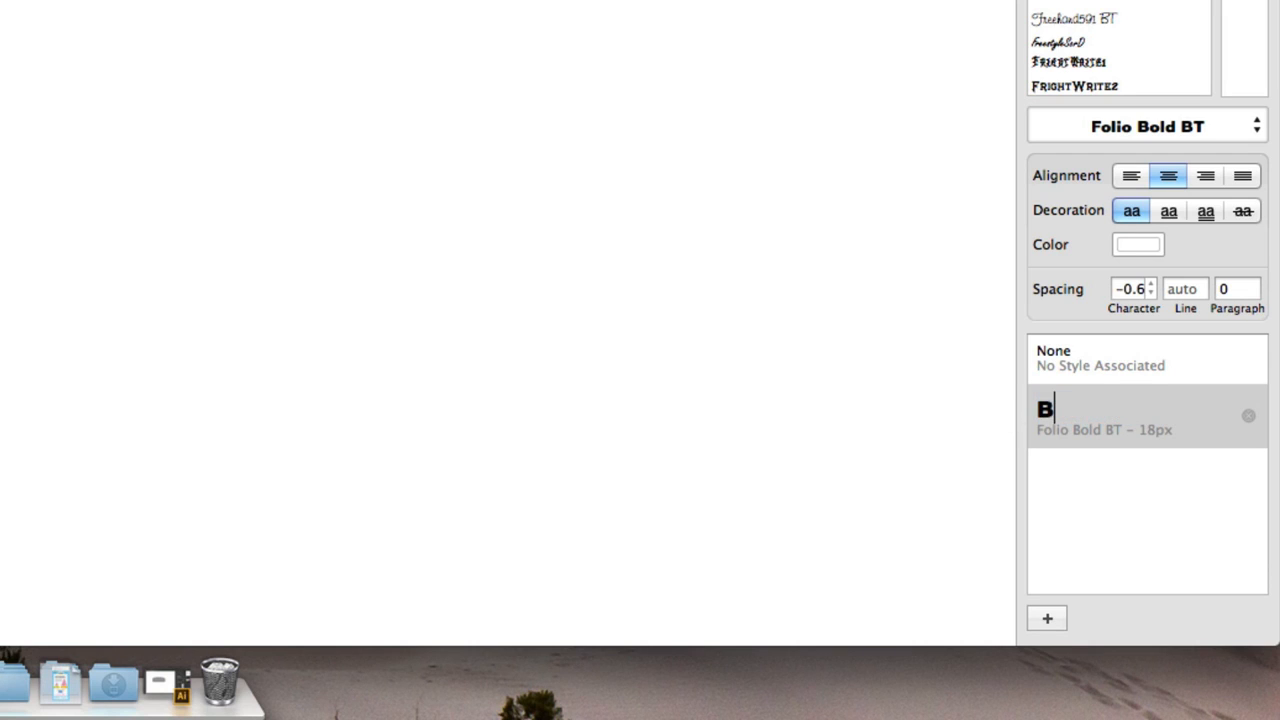
type("old Folio Button")
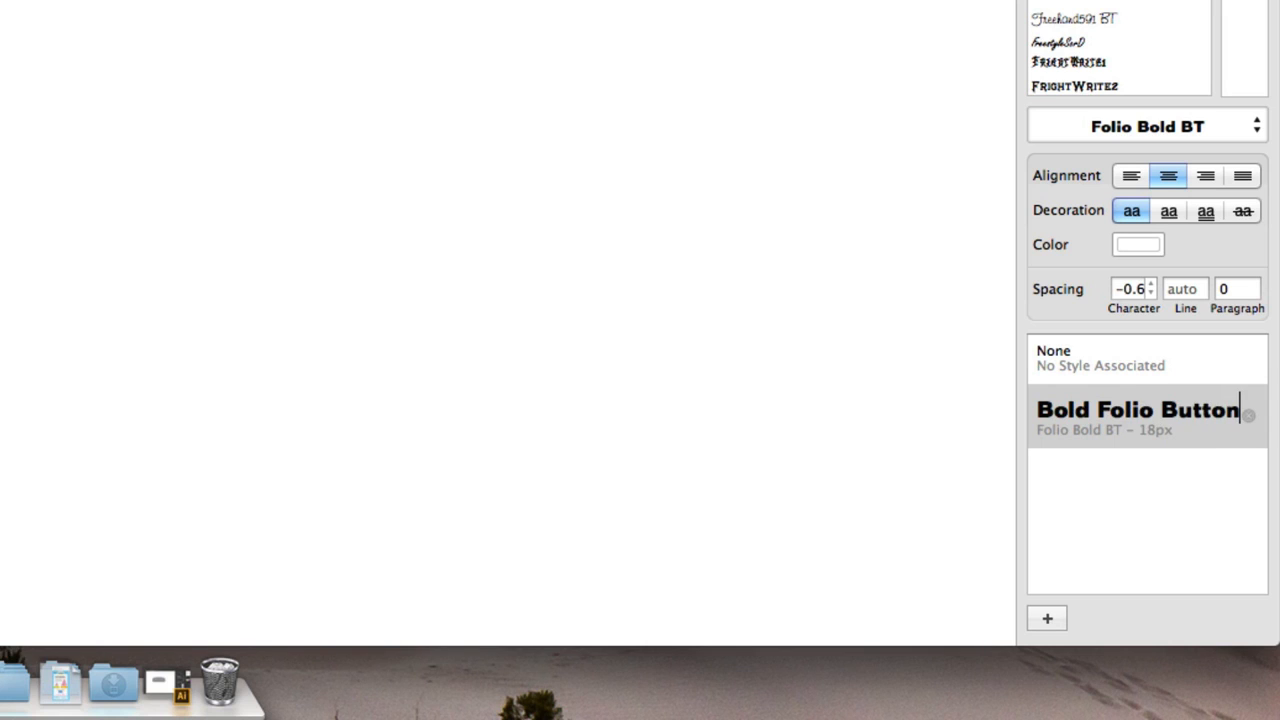
key("Return")
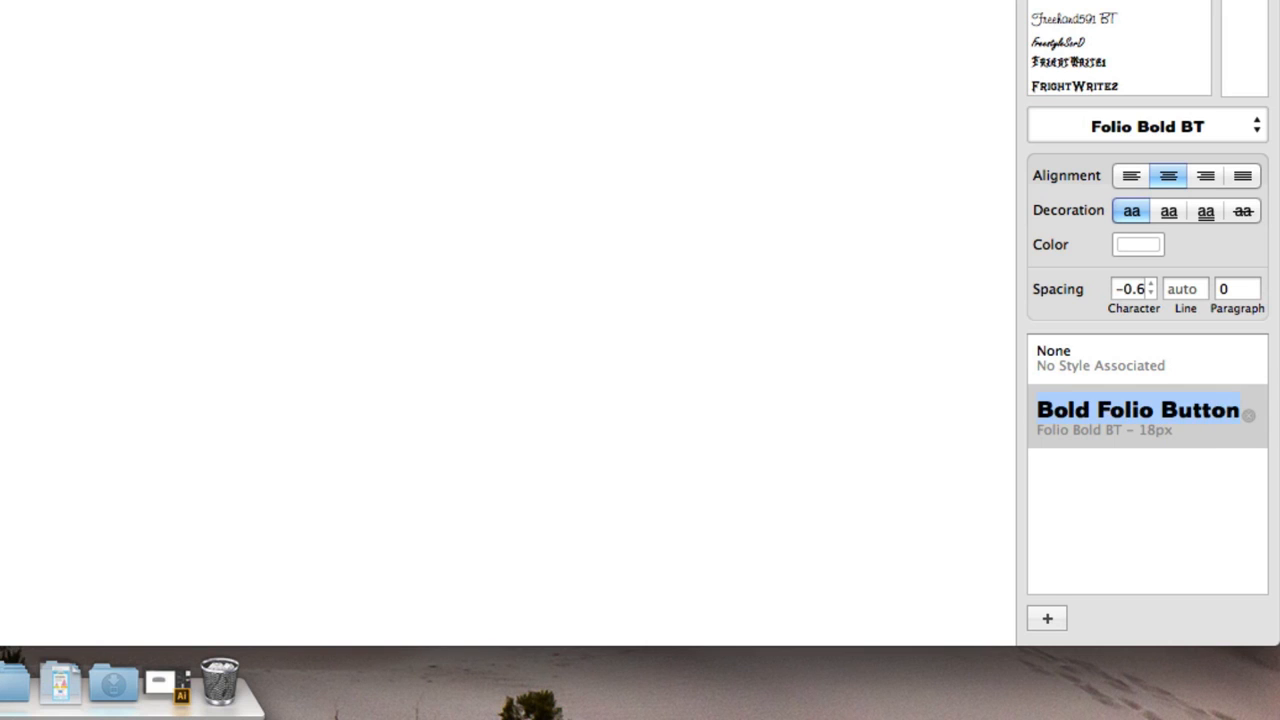
left_click(1094, 478)
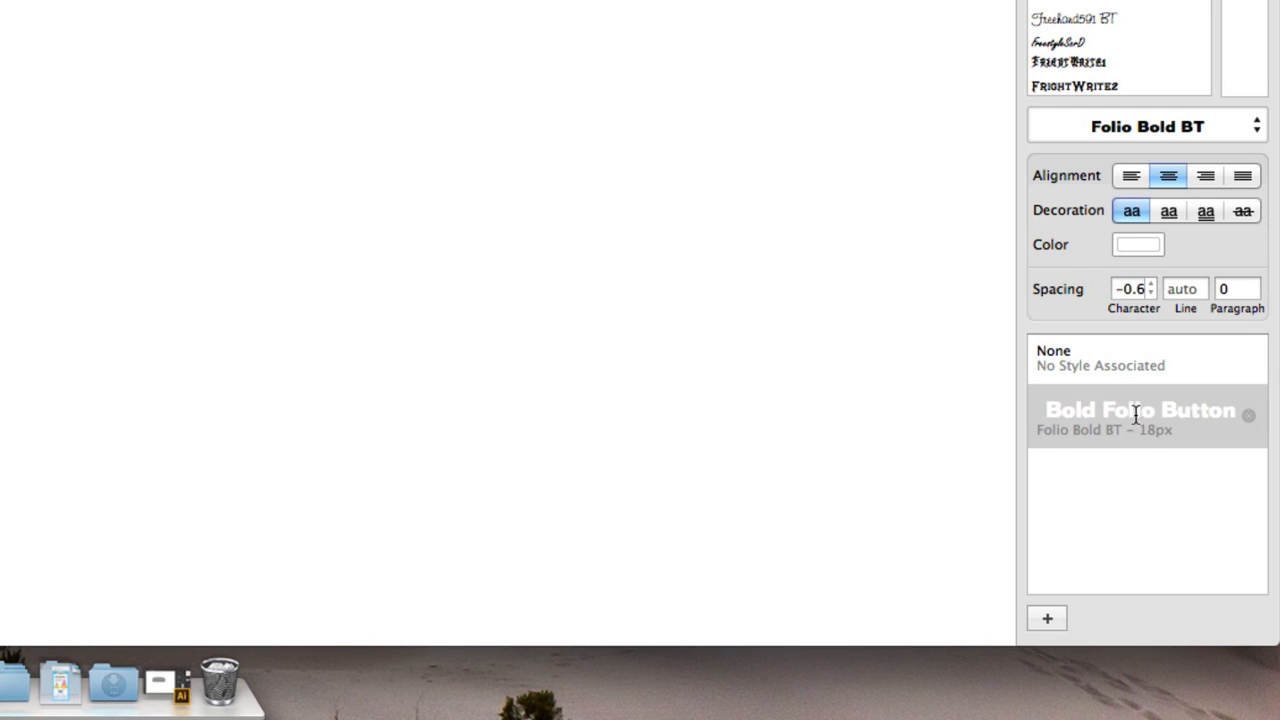
left_click(1147, 380)
left_click(1137, 420)
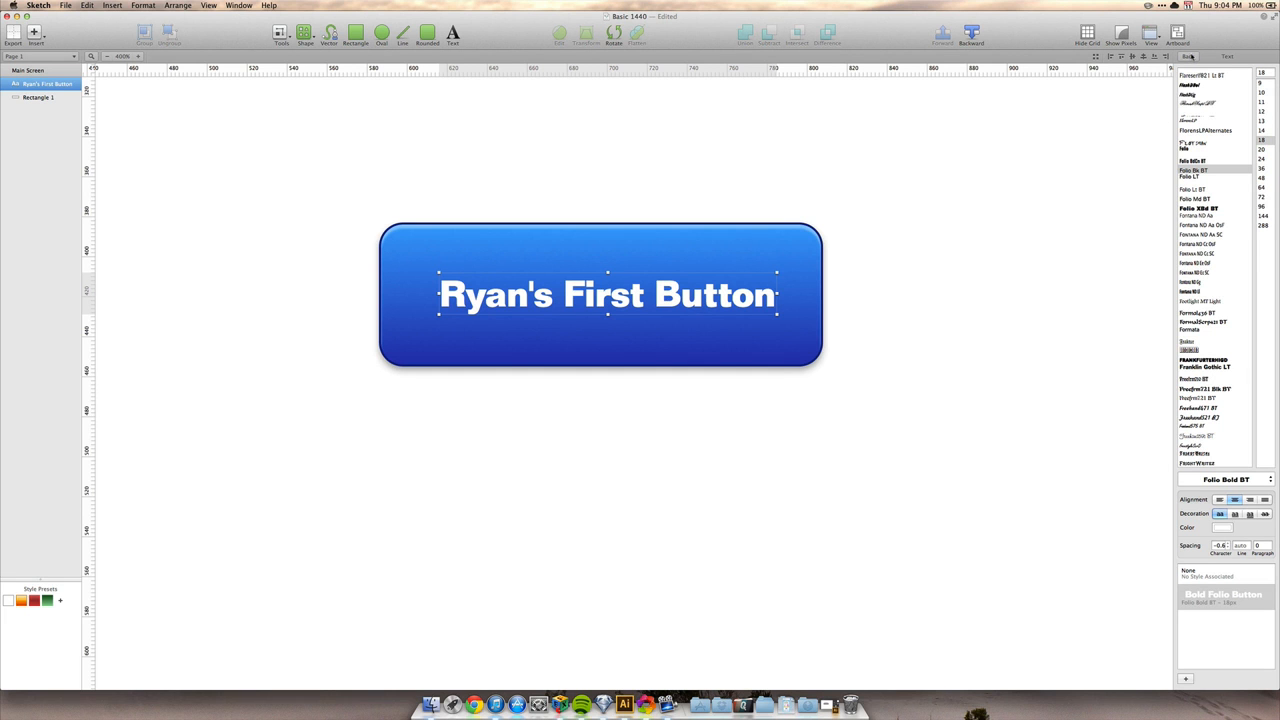
Add a test text layer reading asdasdasd above the button and move it onto the button.
left_click(937, 149)
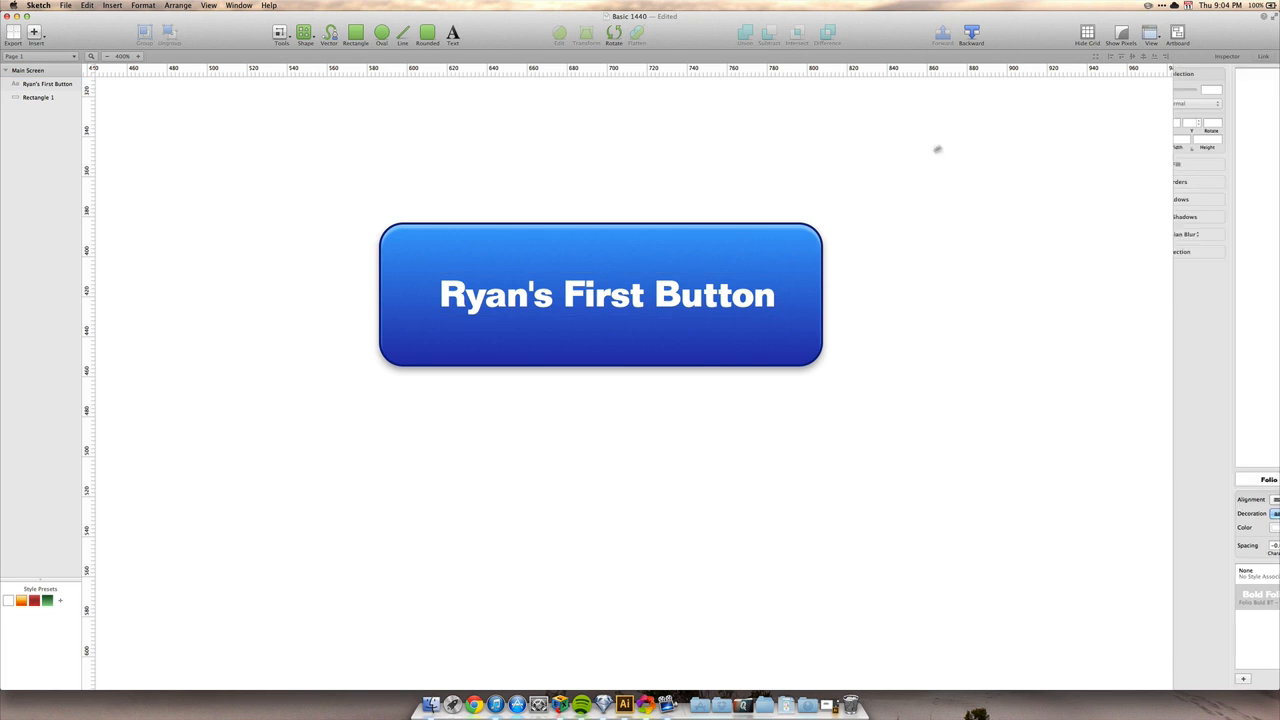
key("t")
left_click(460, 132)
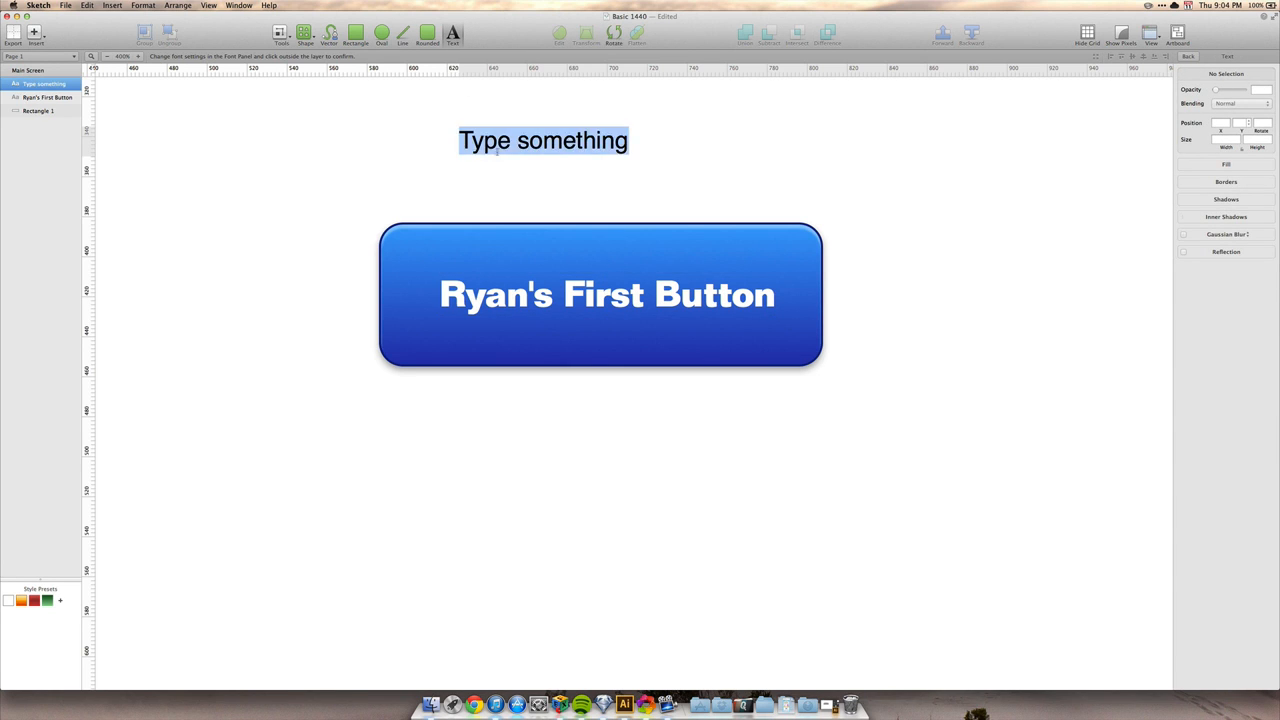
type("asdasdasd")
key("Escape")
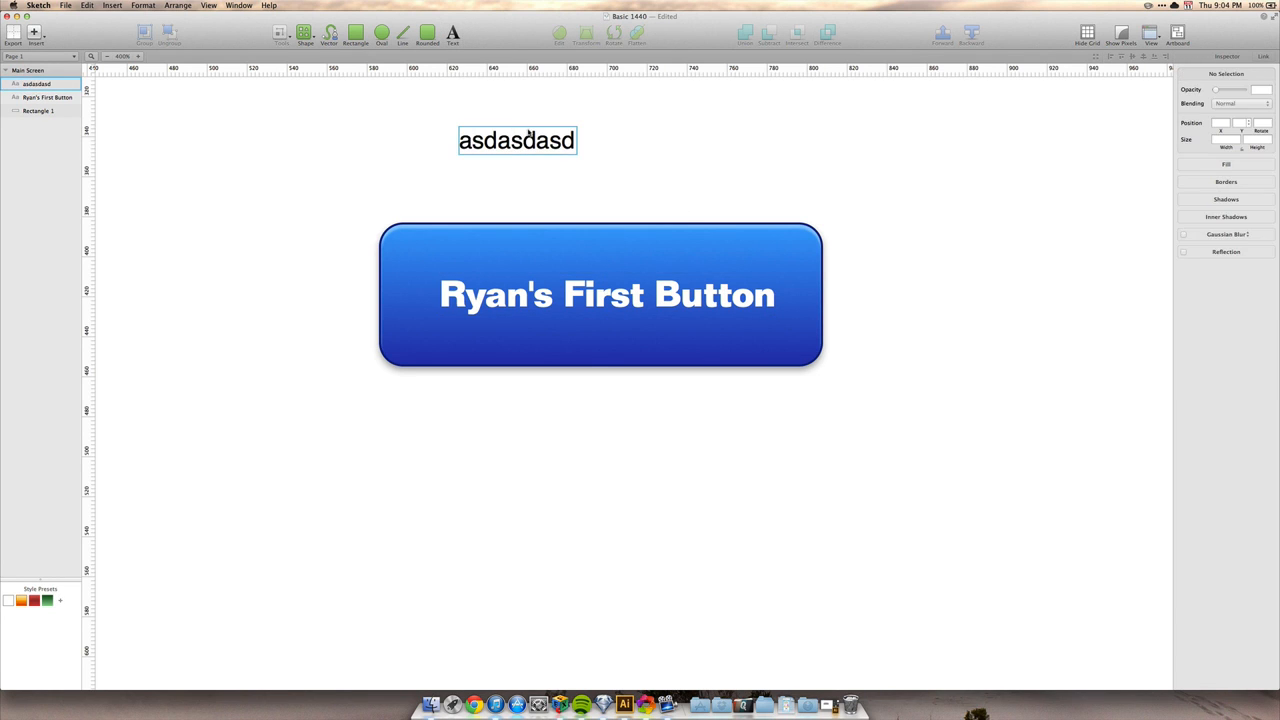
left_click_drag(528, 136, 633, 248)
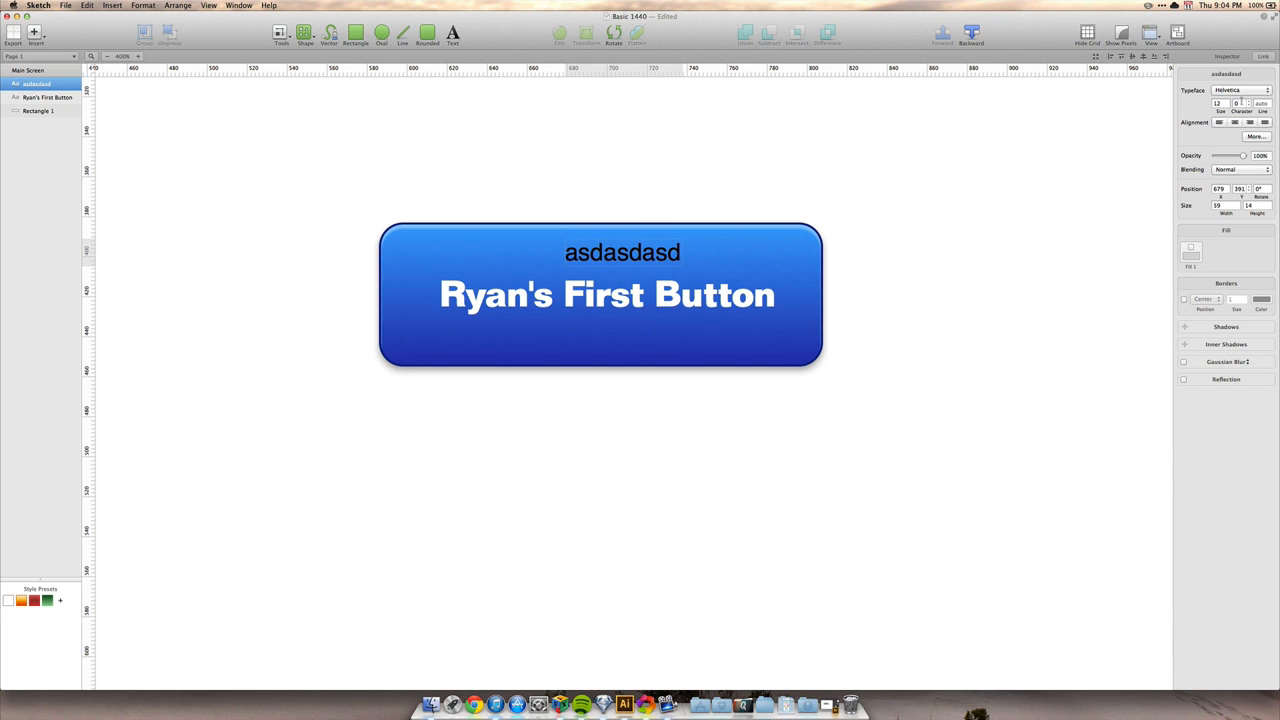
Apply the Bold Folio Button text style to the test text, then delete the test text.
left_click(1264, 135)
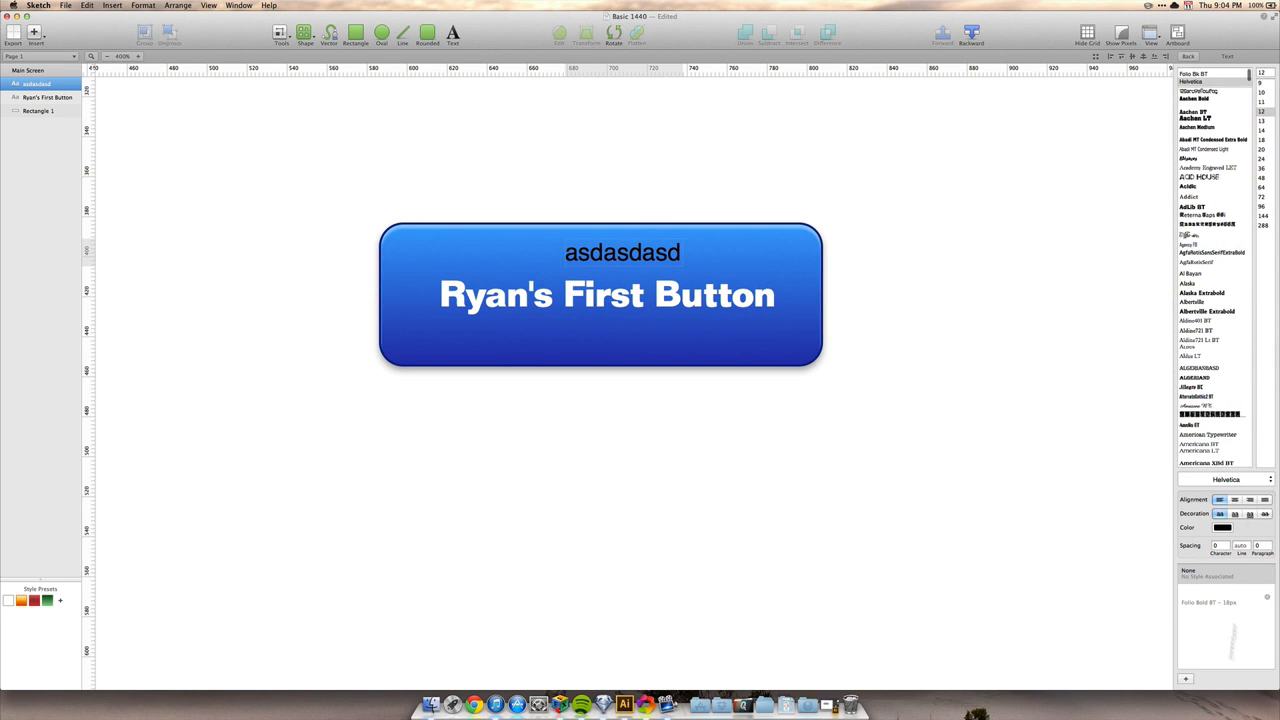
left_click(1218, 597)
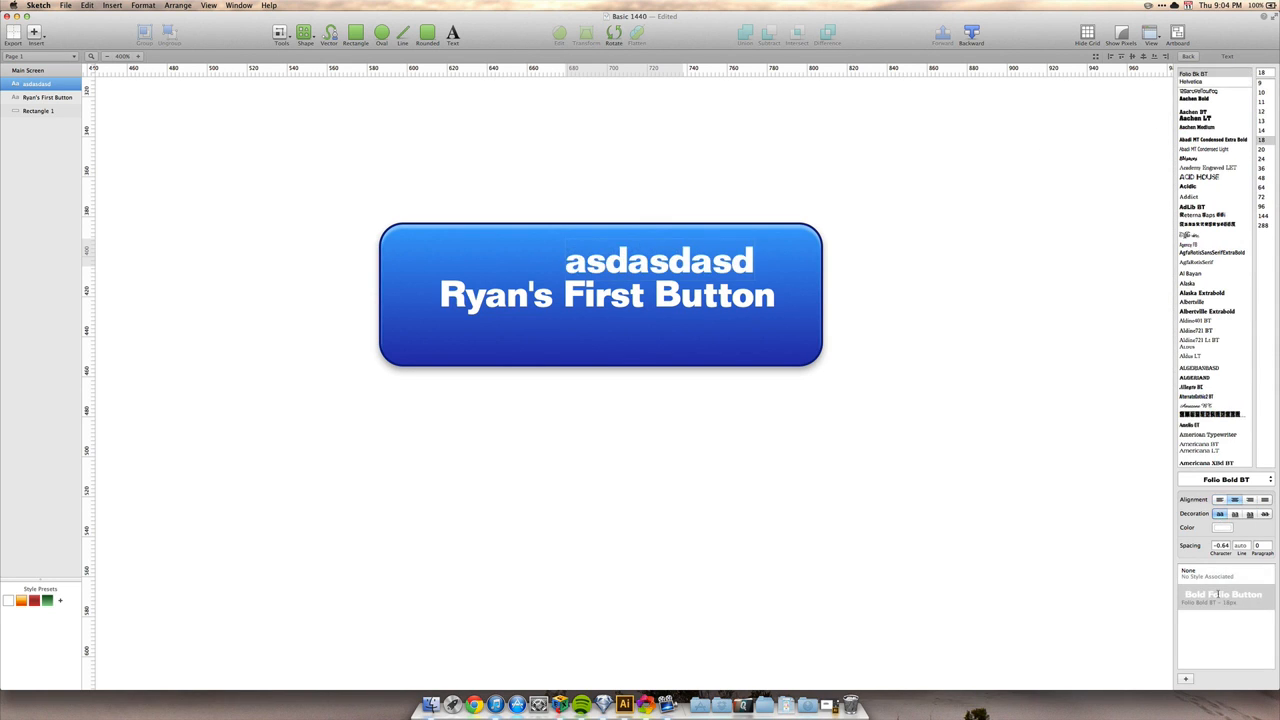
mouse_move(578, 257)
left_mouse_down()
mouse_move(533, 257)
mouse_move(584, 252)
left_mouse_up()
key("BackSpace")
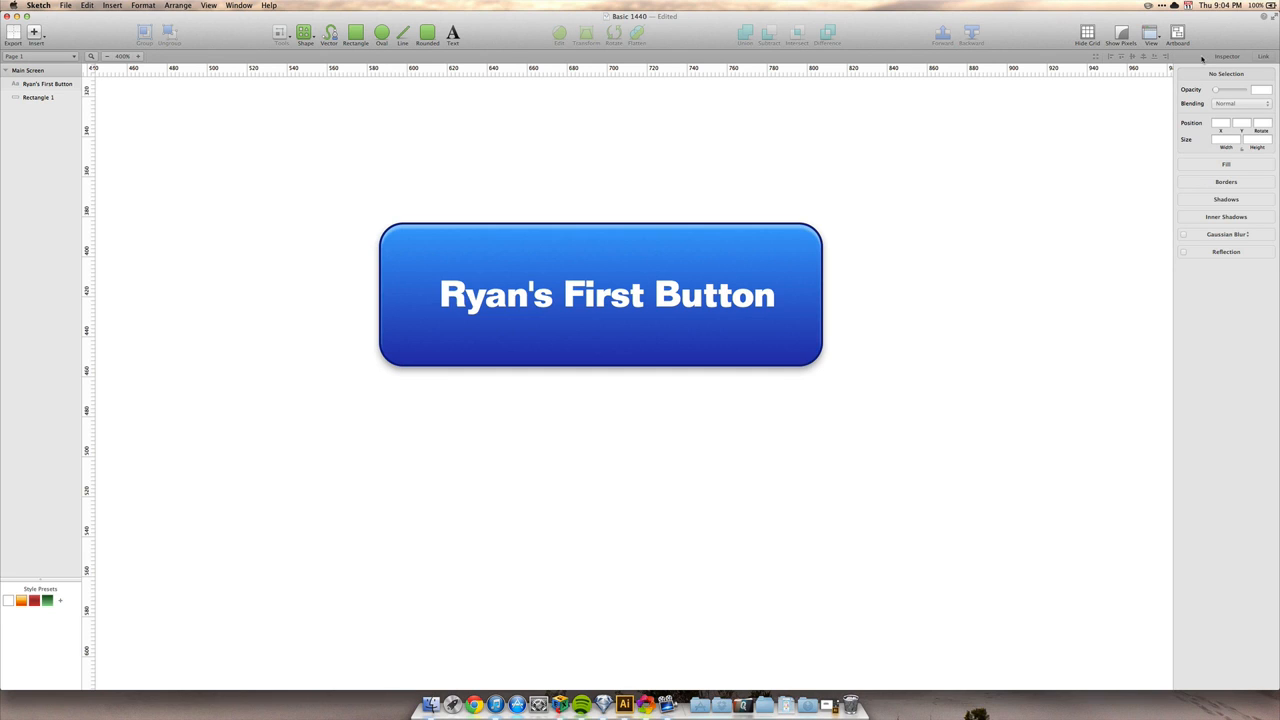
Add a shadow to the button's label and shift the label slightly left to X 613.
left_click(722, 296)
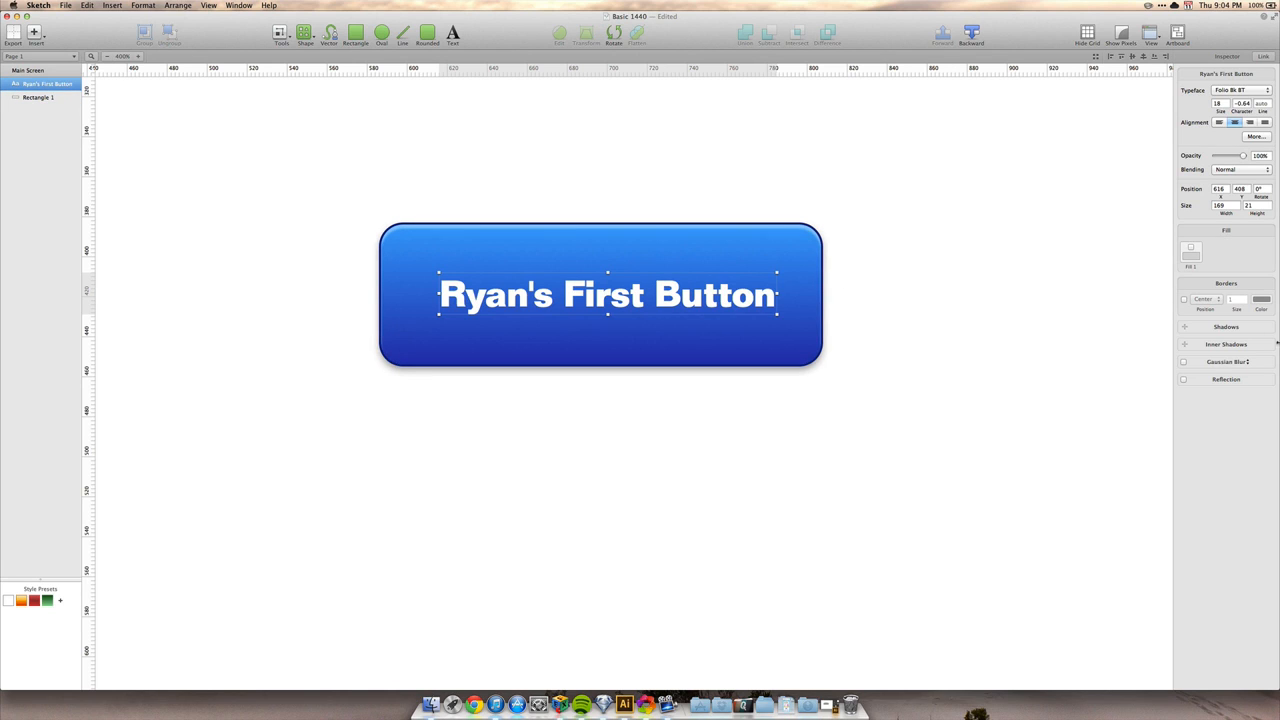
left_click(1184, 327)
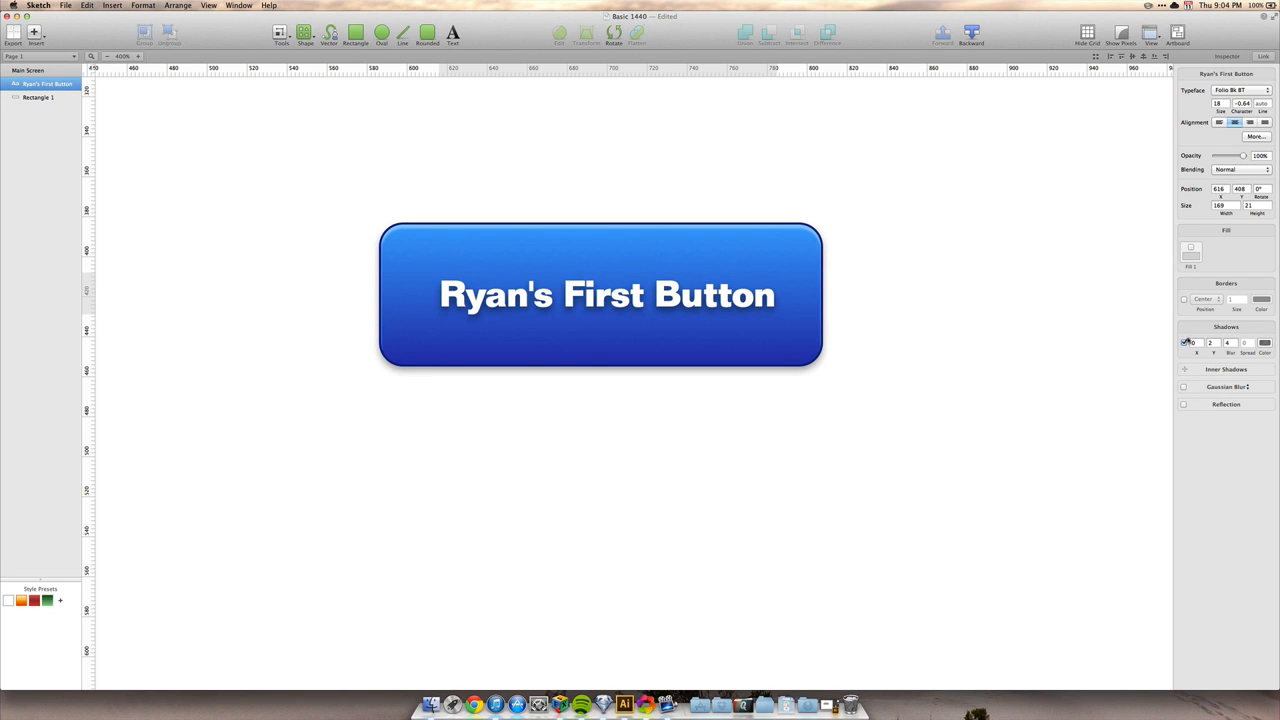
left_click_drag(703, 306, 696, 304)
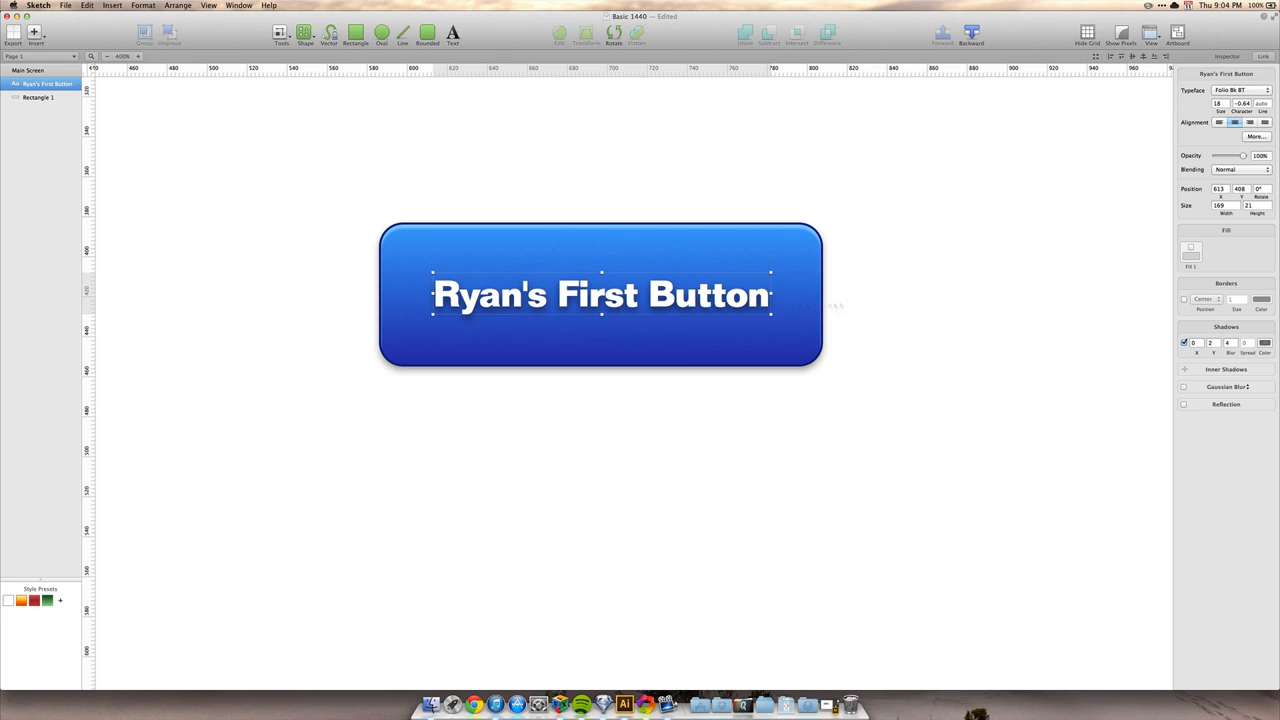
Try different blur amounts on the label's shadow and set the blur to 0.
double_click(1228, 343)
type("0.1")
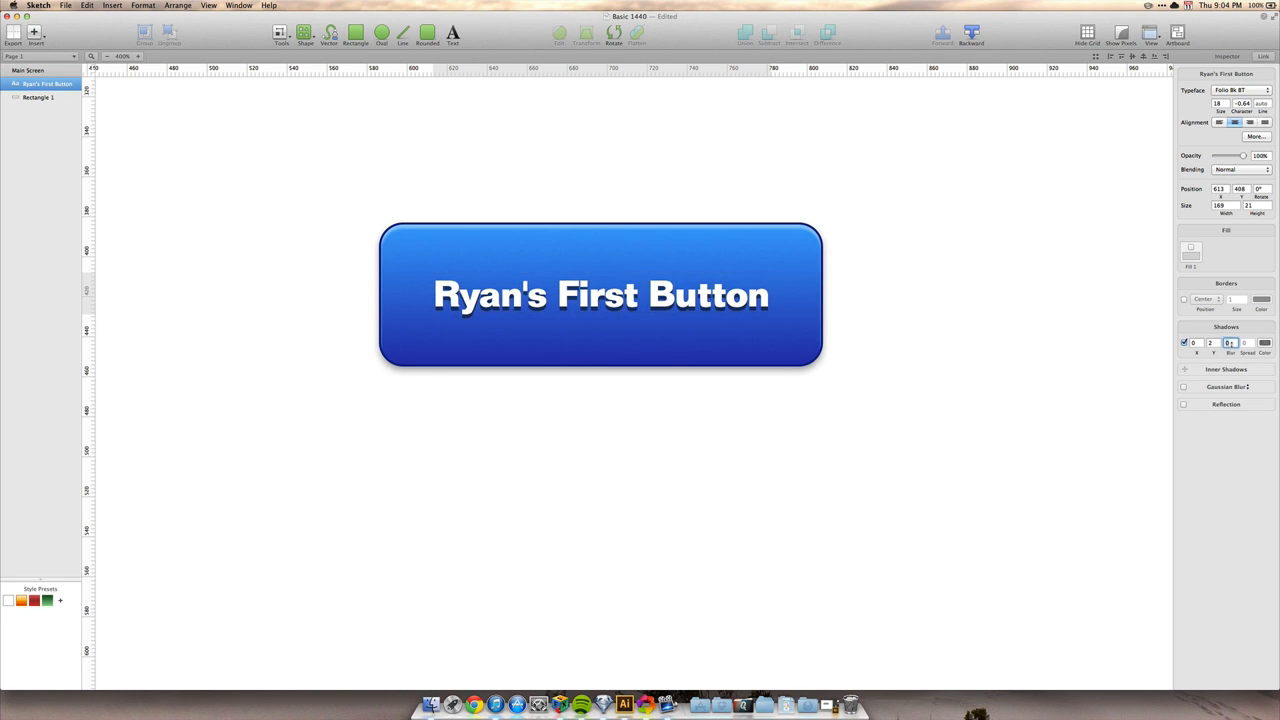
left_click_drag(1231, 344, 1232, 323)
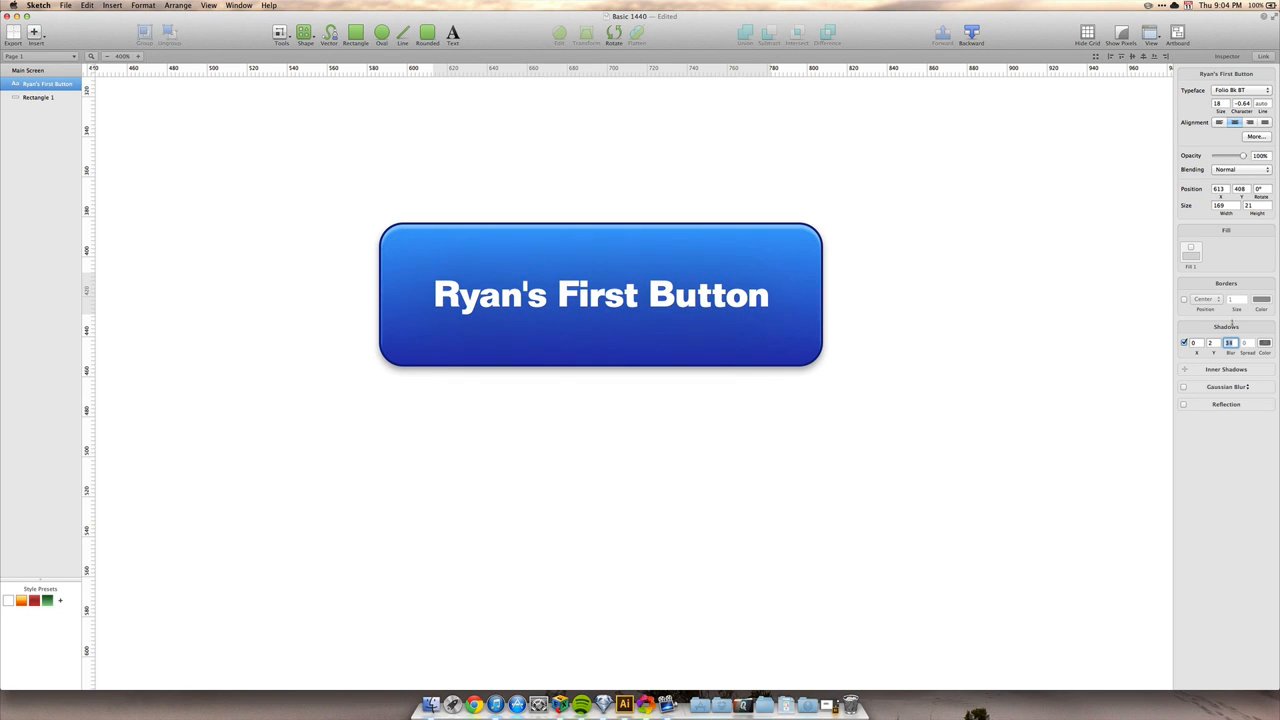
left_click_drag(1231, 236, 1232, 350)
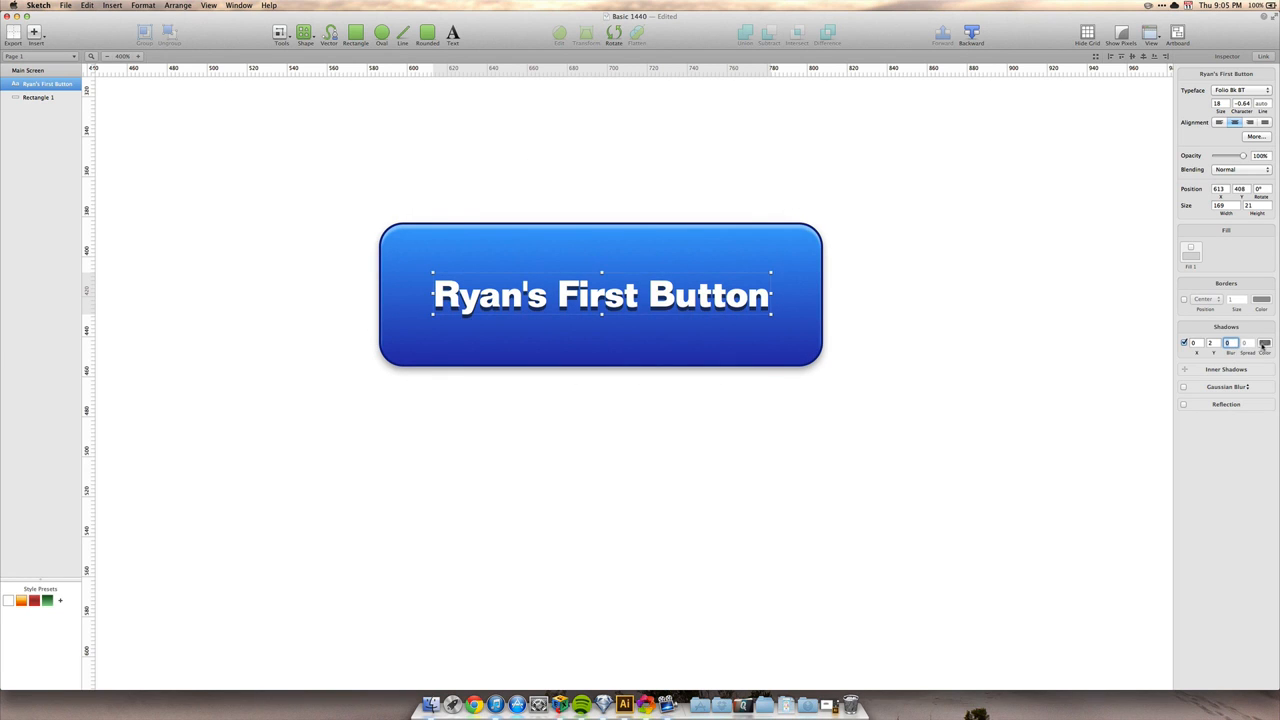
Reduce the opacity of the label's black shadow color to 19 and deselect the label.
left_click(1264, 343)
left_click_drag(1226, 165, 1205, 165)
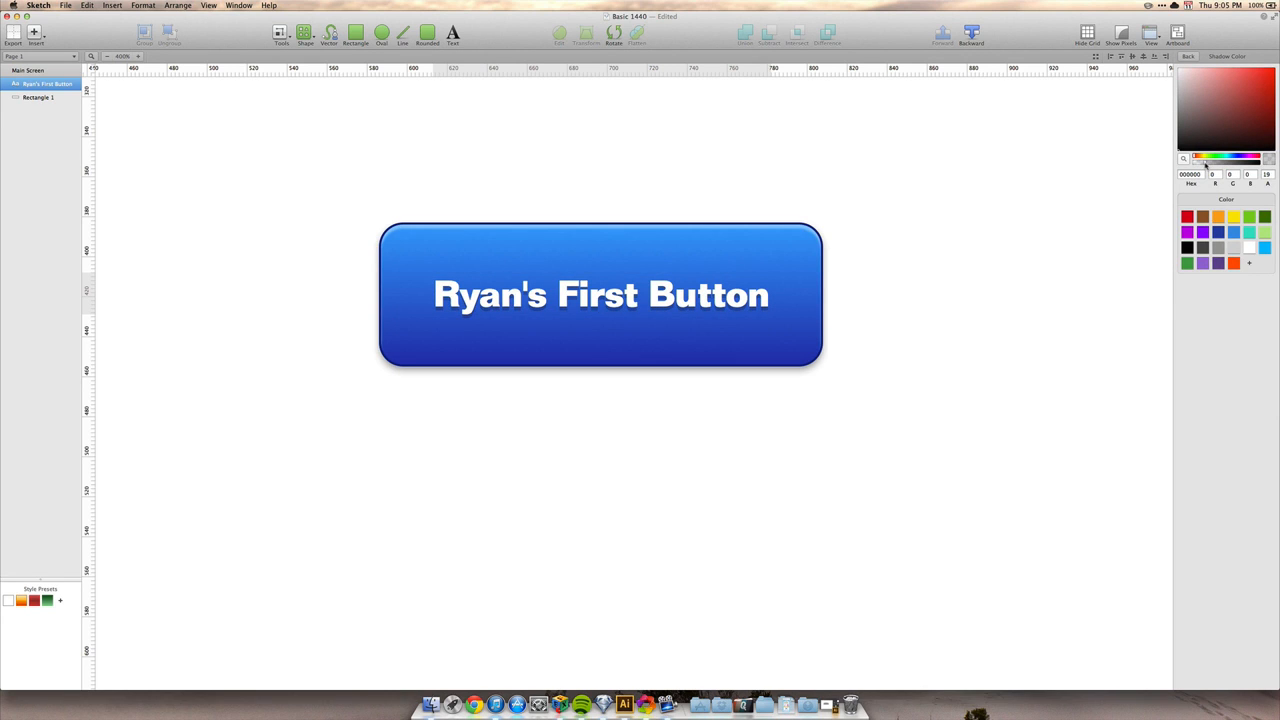
left_click(1191, 58)
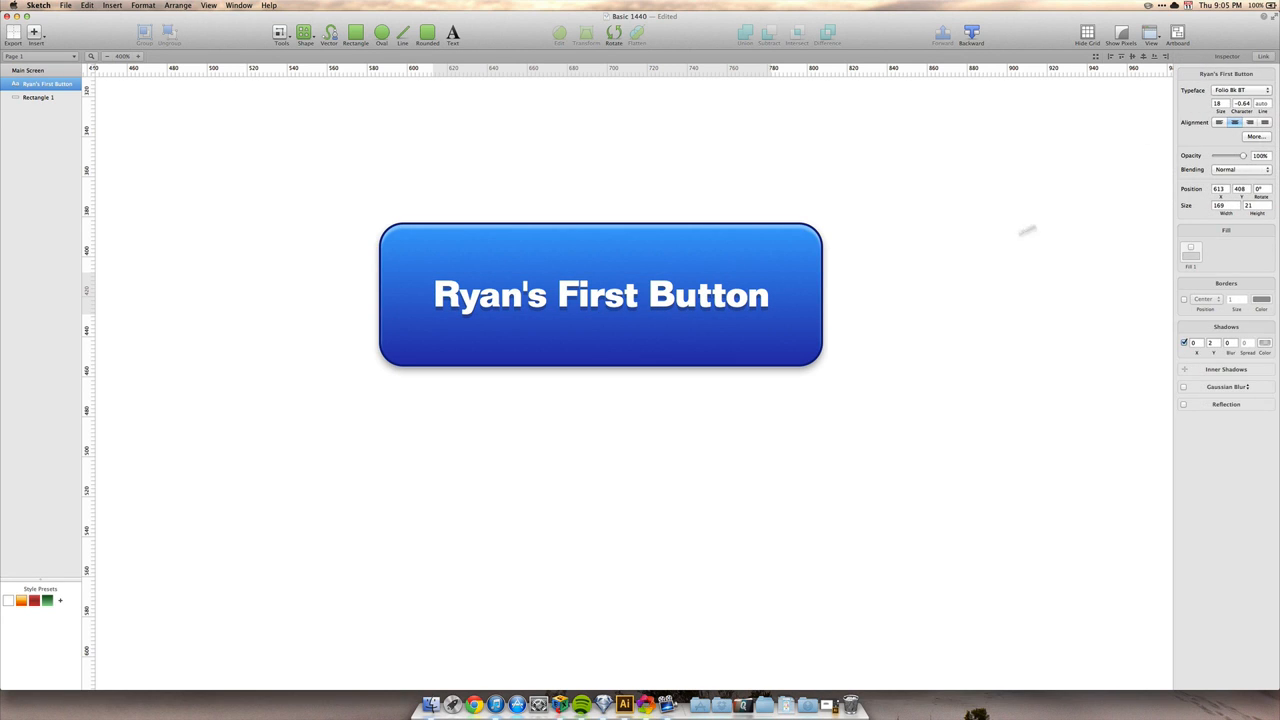
left_click(964, 256)
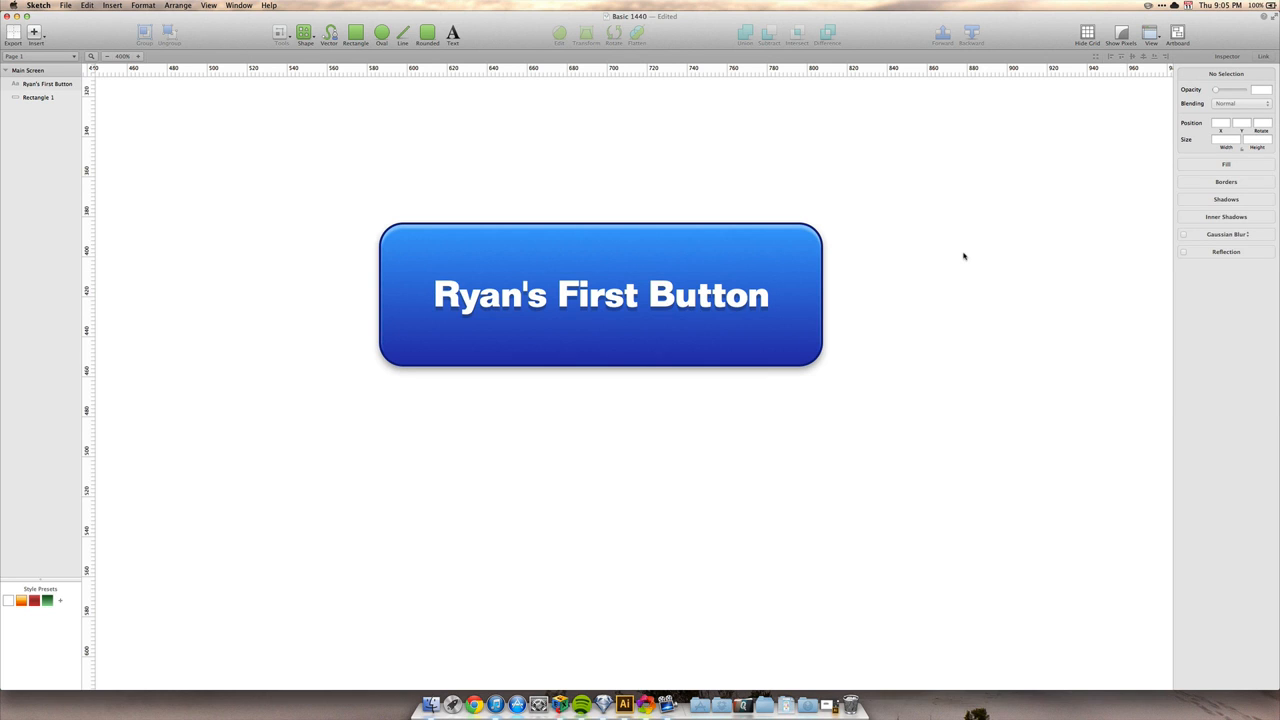
Examine the complete button on the artboard at 100% zoom, then return to the 400% close-up.
key("super+minus")
key("super+minus")
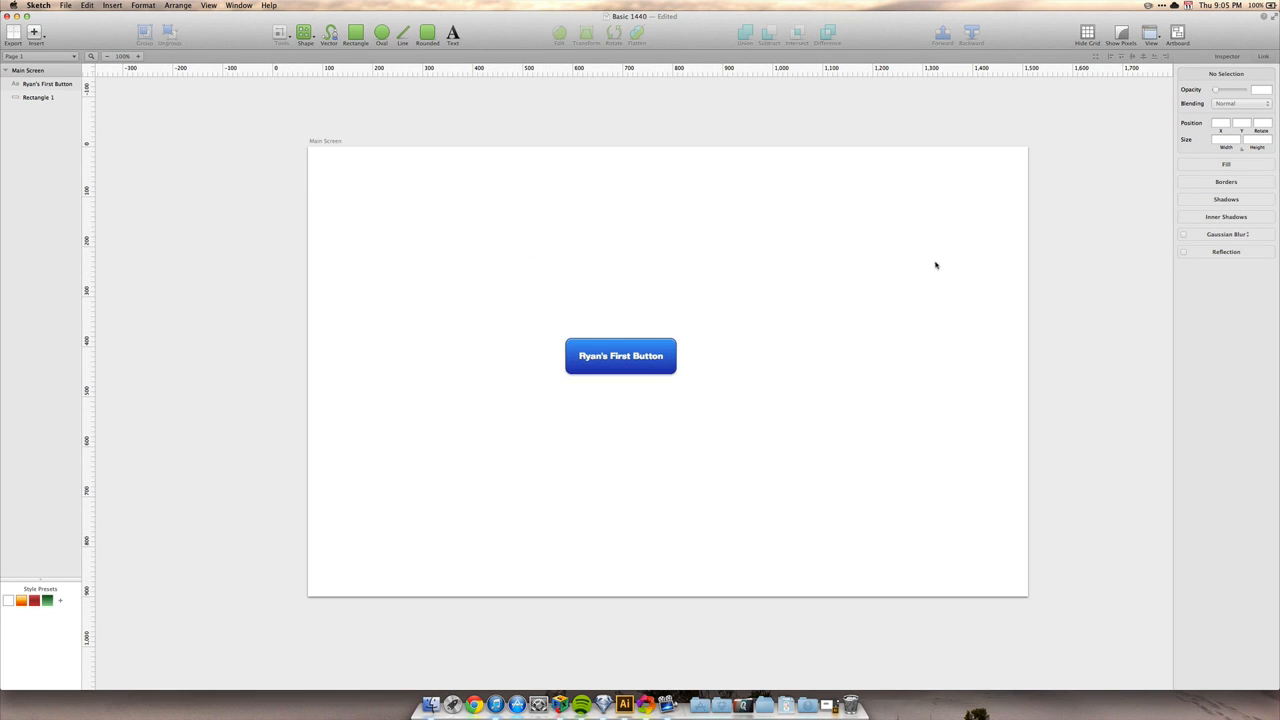
left_click_drag(738, 303, 532, 398)
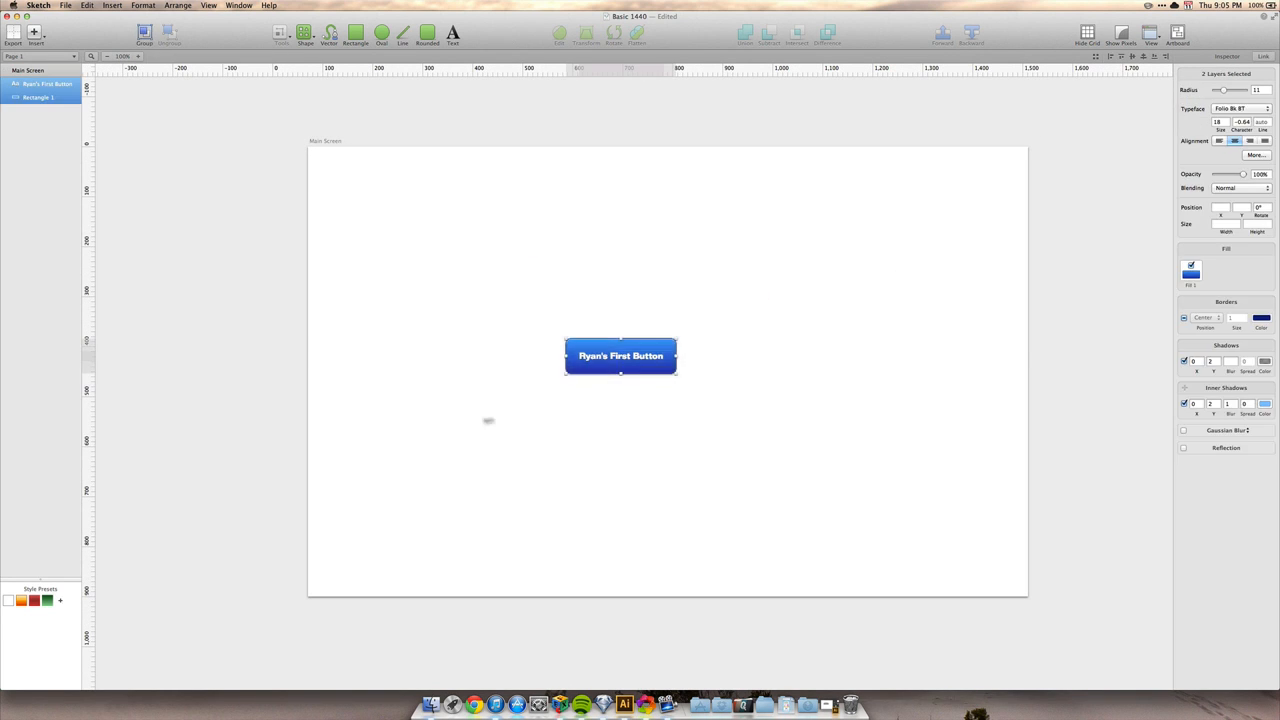
left_click(694, 398)
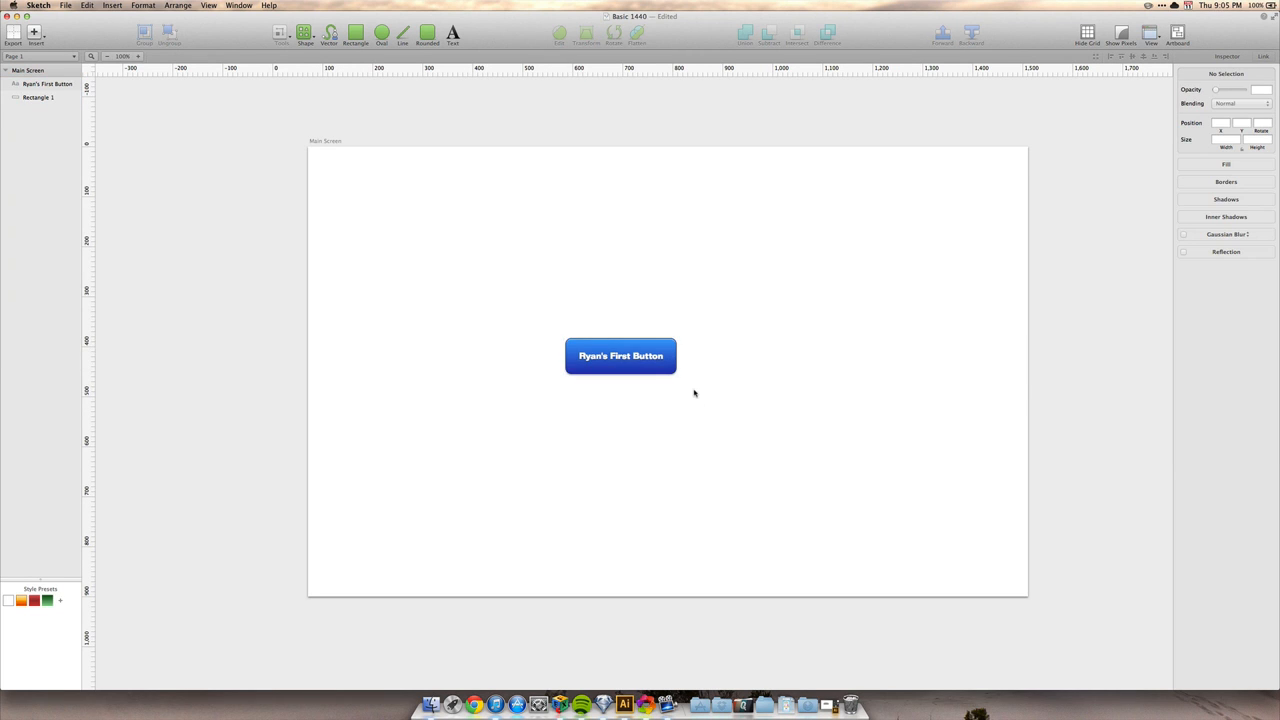
key("super+equal")
key("super+equal")
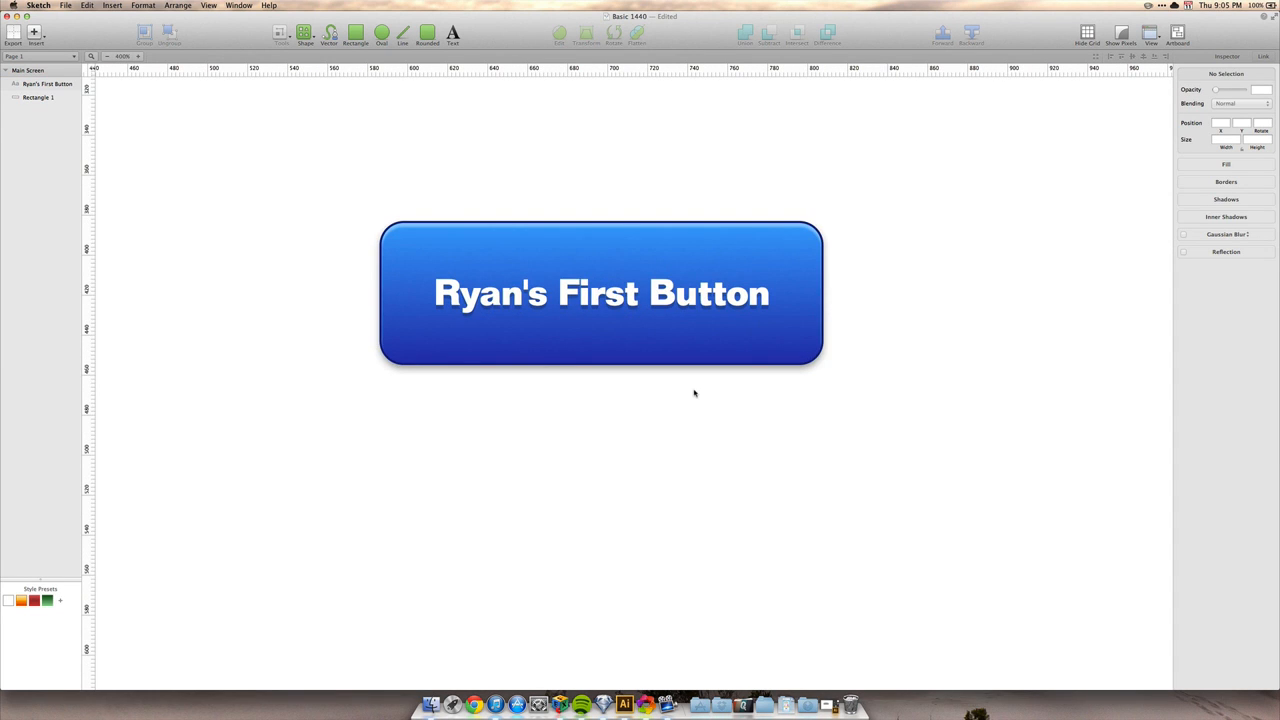
Try moving the label off the button and then the rectangle away from the label, undoing each move.
left_click_drag(696, 295, 617, 129)
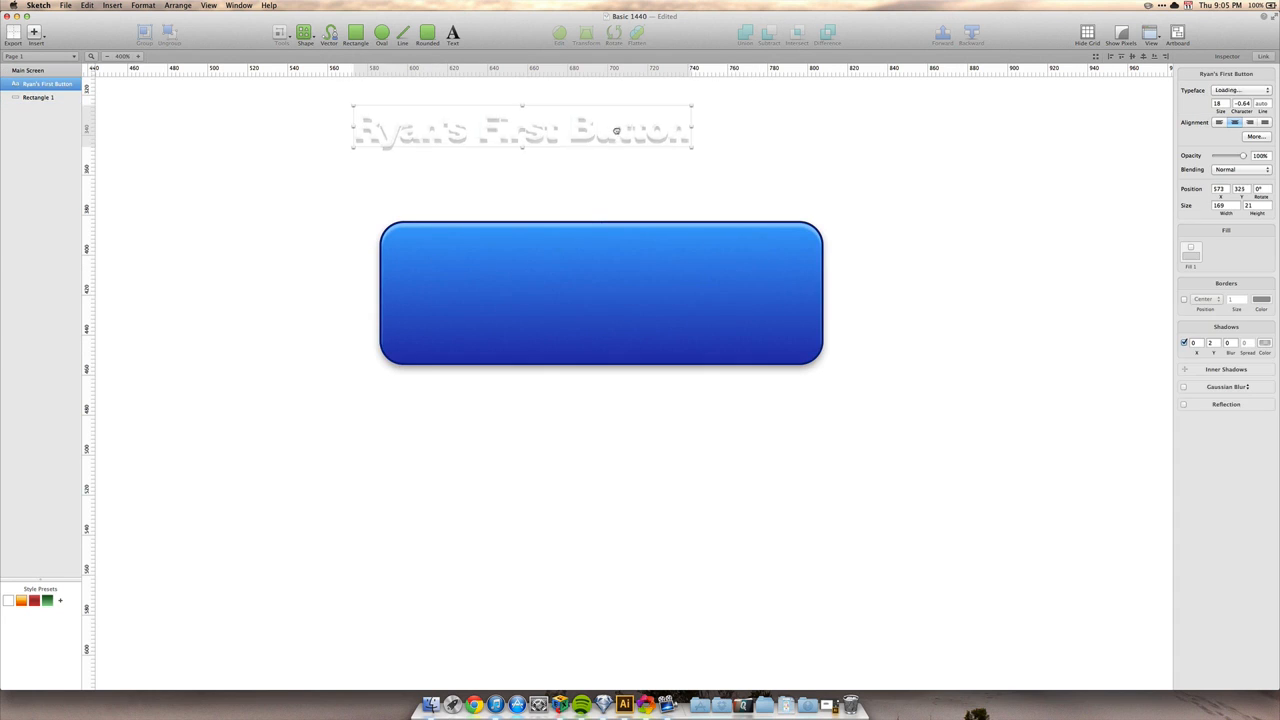
key("super+z")
left_click_drag(668, 247, 519, 51)
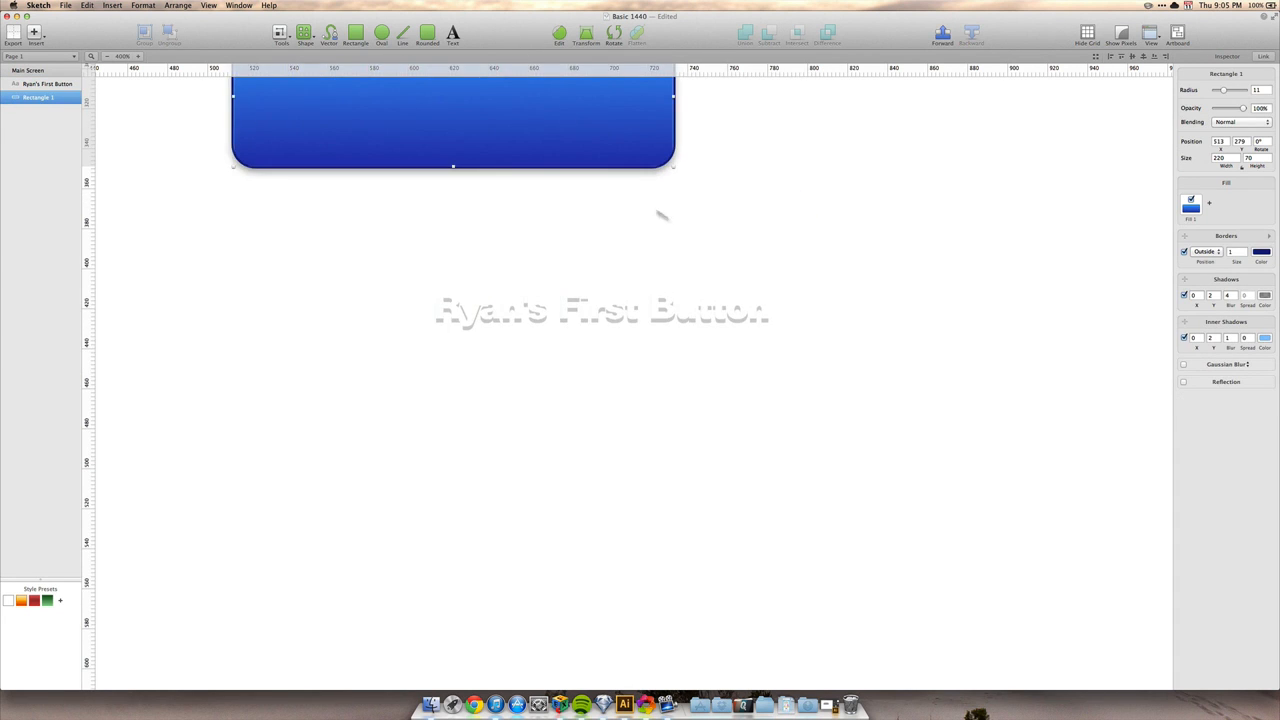
key("super+z")
left_click(911, 246)
Turn on the pixel preview for the button at 800% zoom.
key("super+minus")
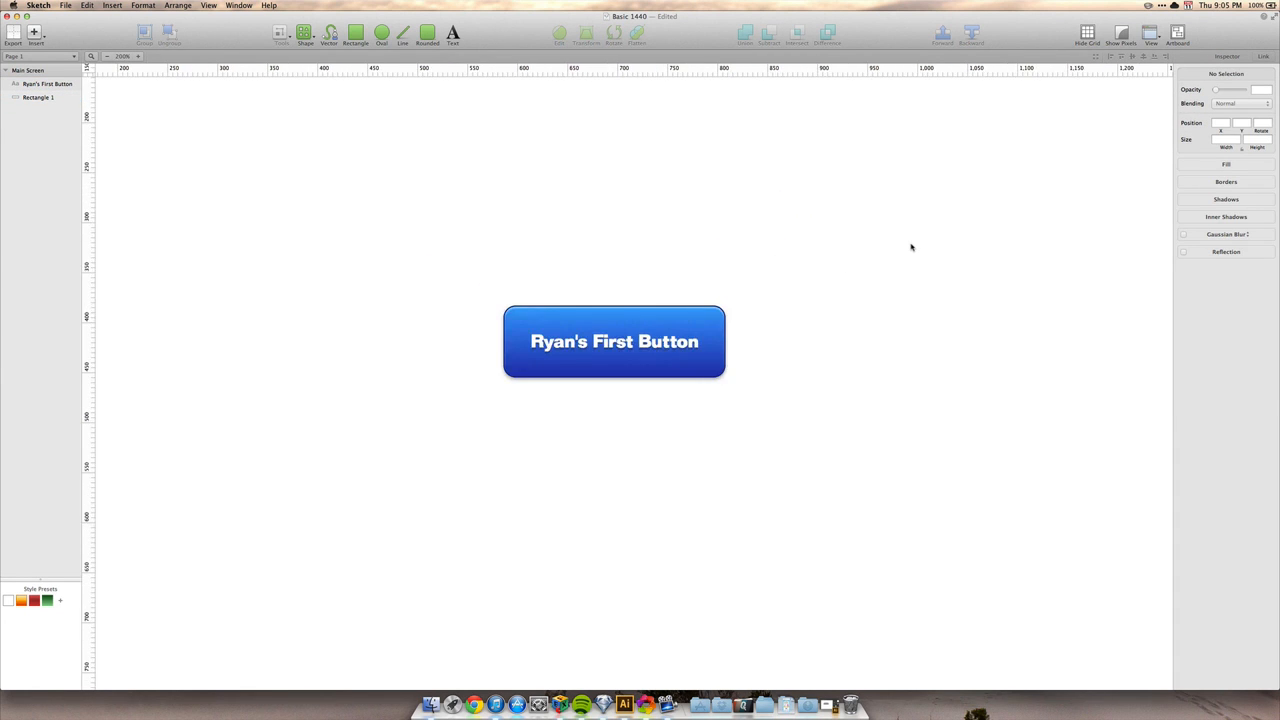
key("super+minus")
left_click_drag(786, 329, 683, 297)
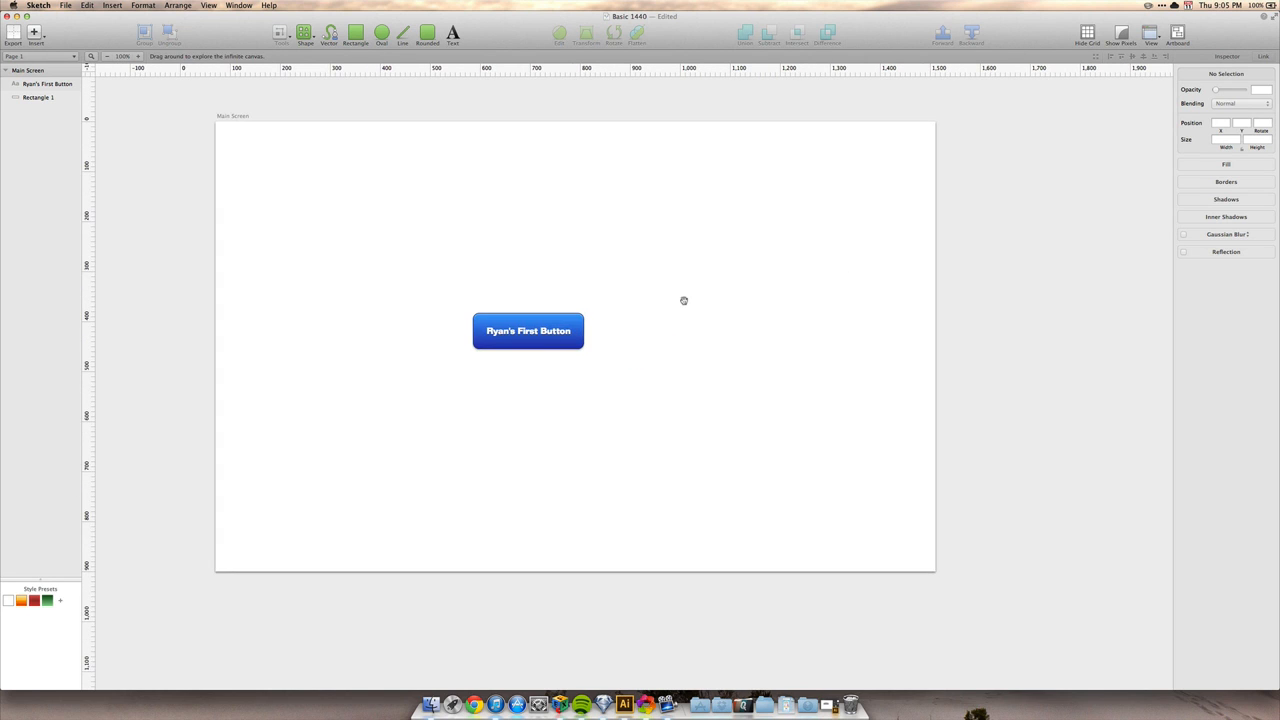
key("super+plus")
key("super+plus")
key("super+plus")
left_click_drag(222, 172, 877, 502)
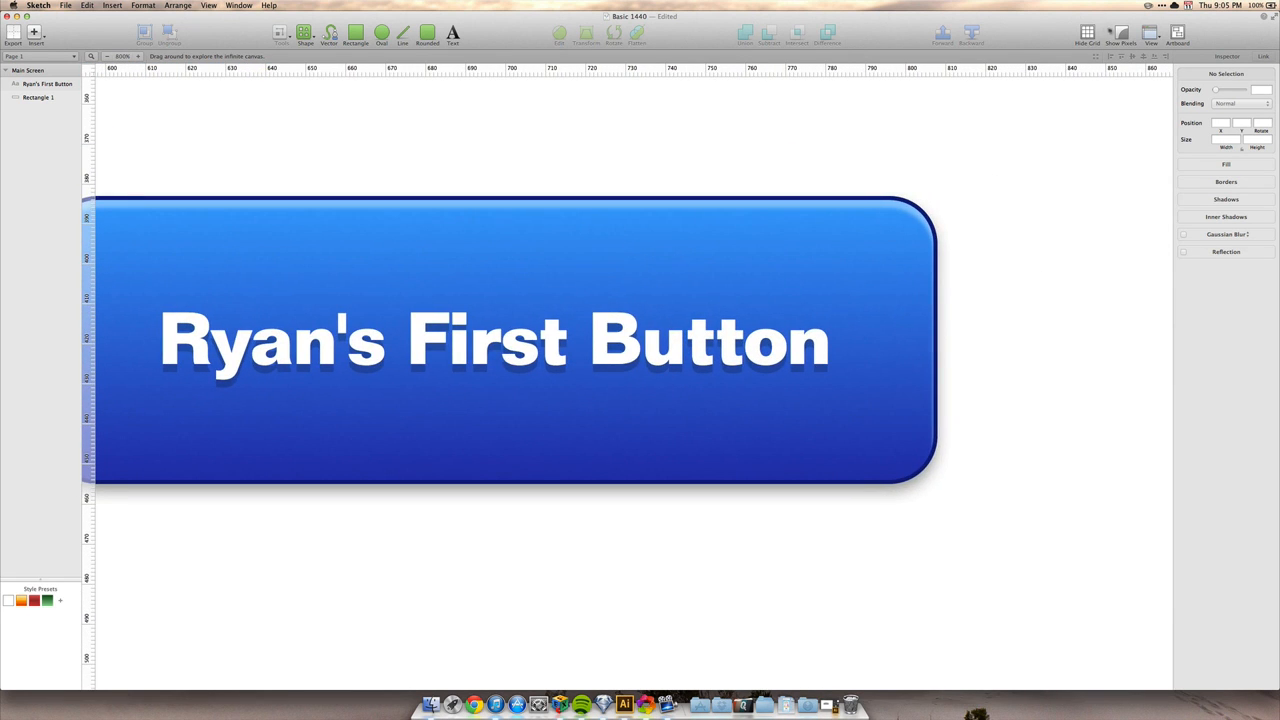
left_click(1122, 33)
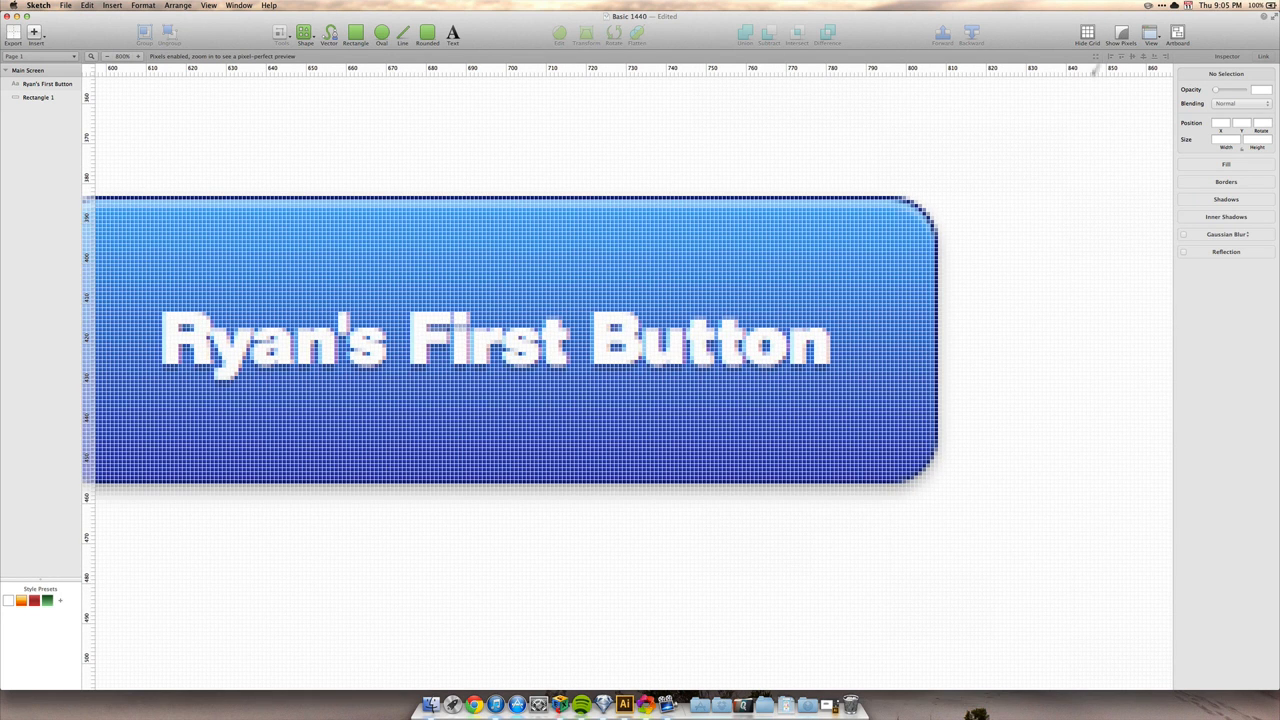
left_click_drag(871, 177, 994, 151)
Inspect the individual pixels of the label's middle word and its shadow at 3200% zoom.
left_click(1150, 33)
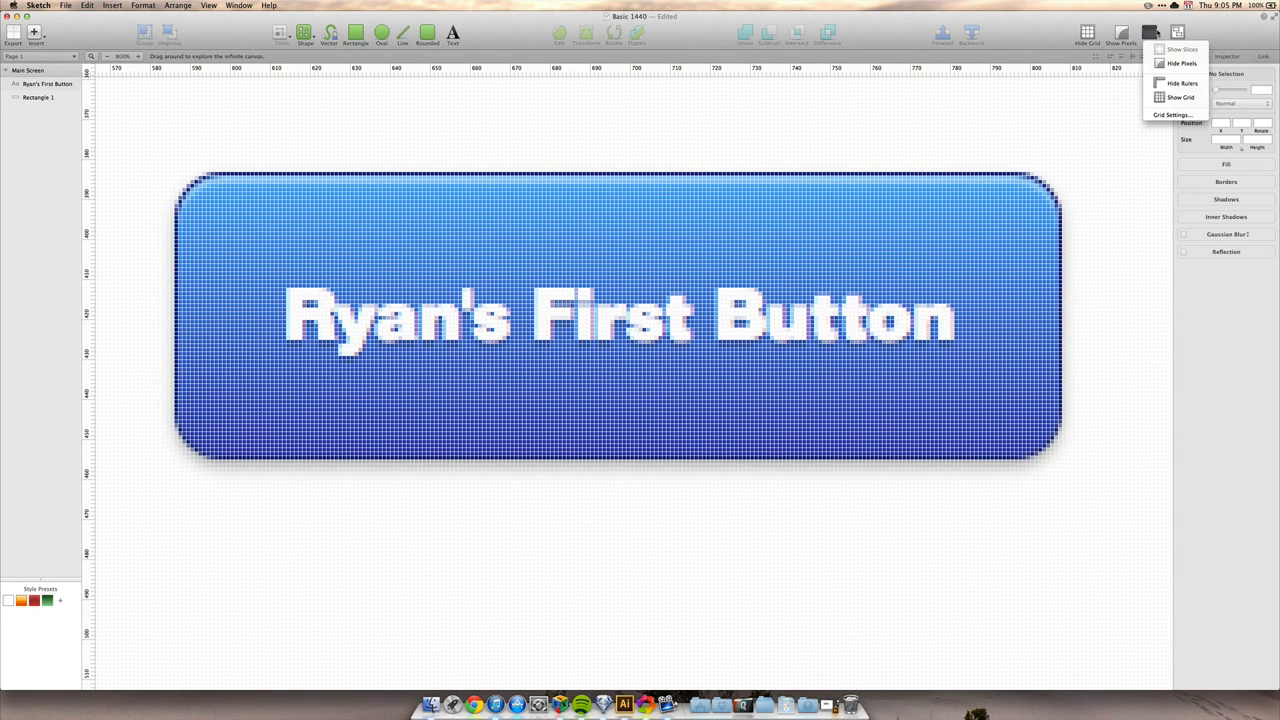
left_click(1152, 36)
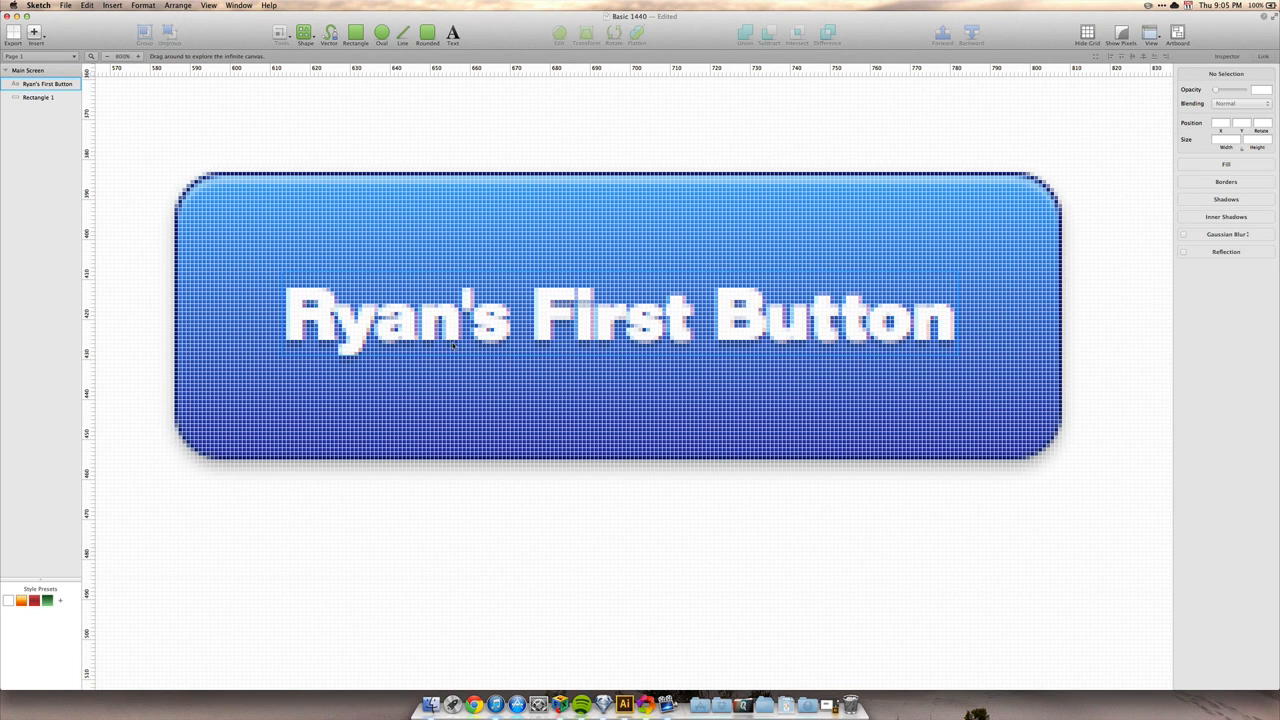
key("super+equal")
key("super+equal")
left_click_drag(522, 294, 538, 490)
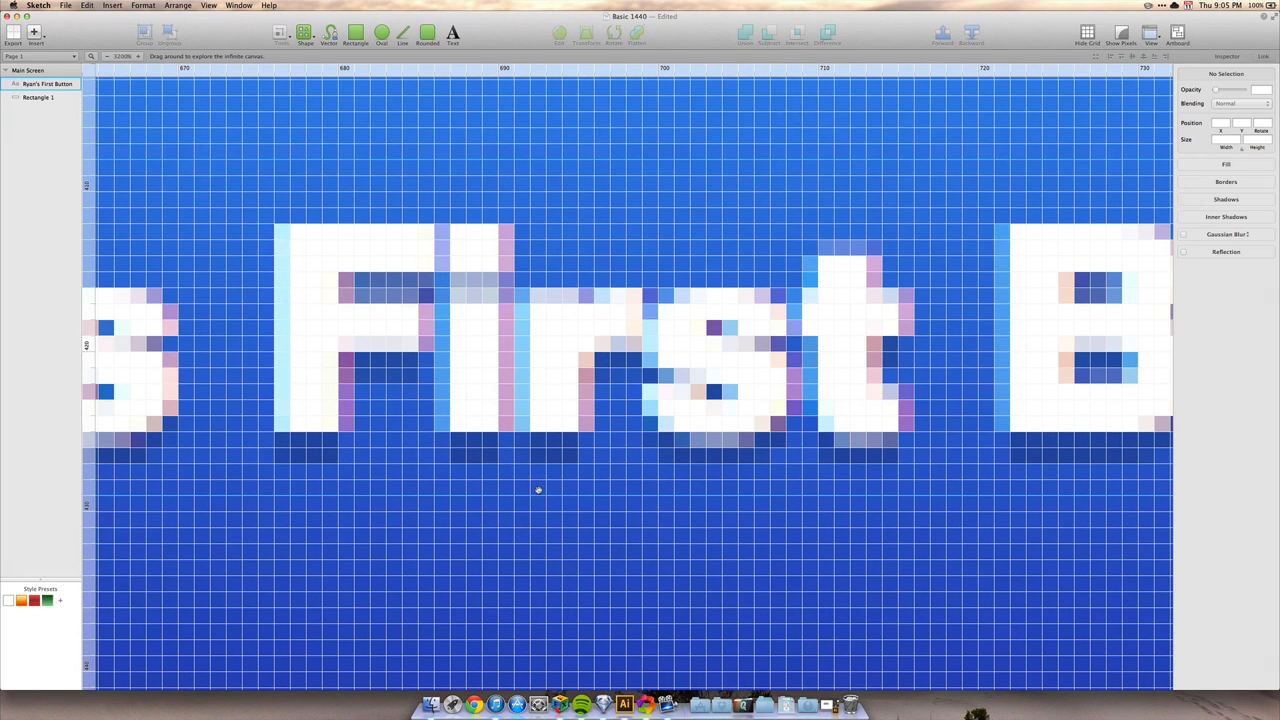
Compare the pixel-previewed button at 200% and 100% zoom, ending with the whole artboard at 100%.
key("super+minus")
key("super+minus")
key("super+minus")
key("super+minus")
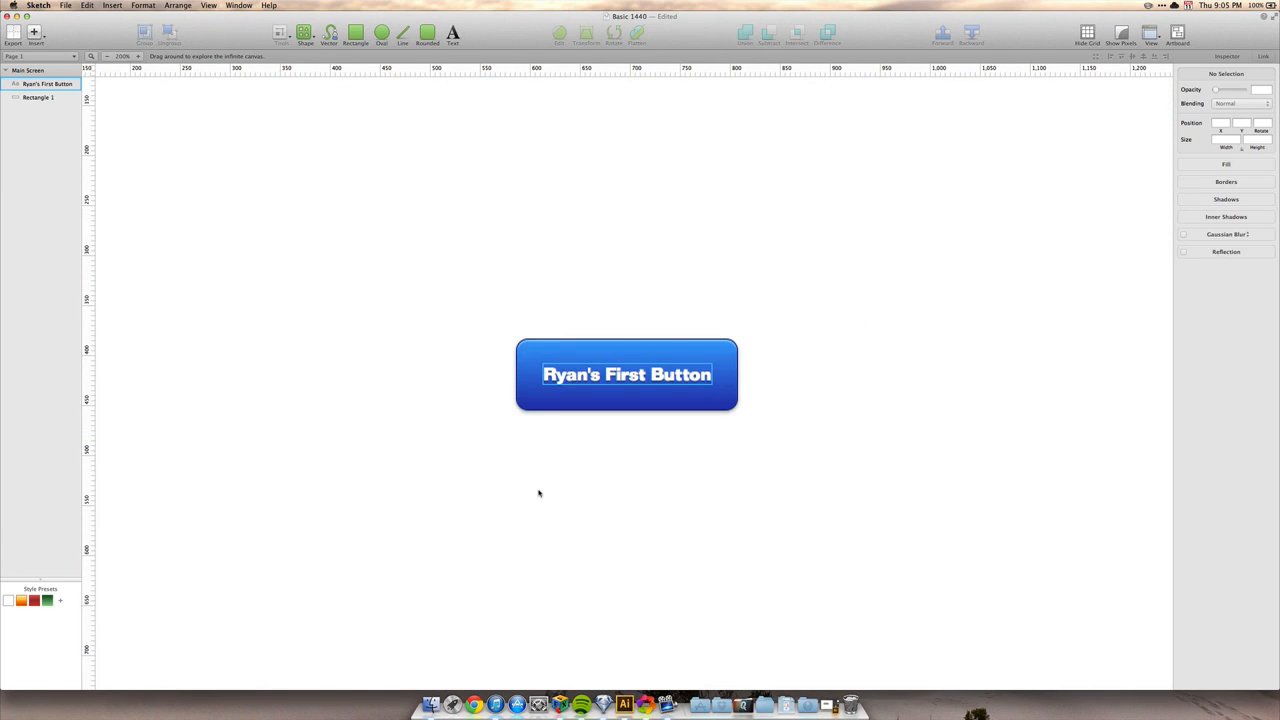
key("Escape")
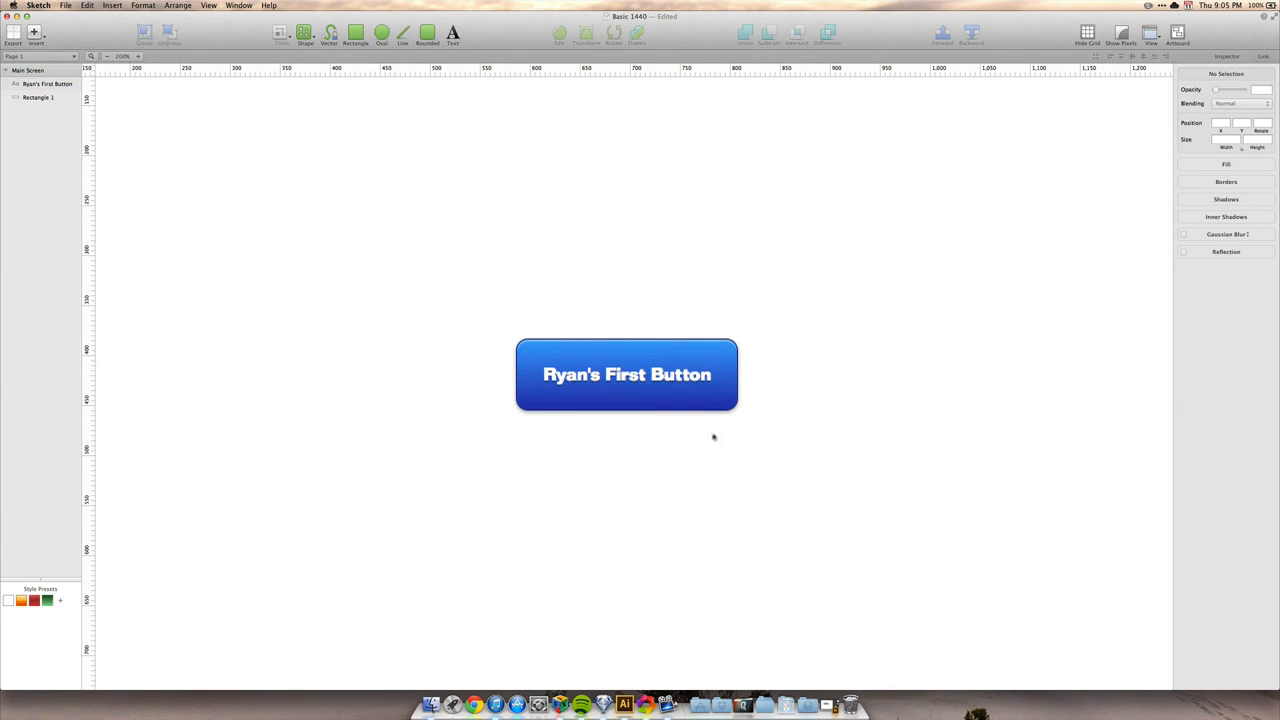
key("super+minus")
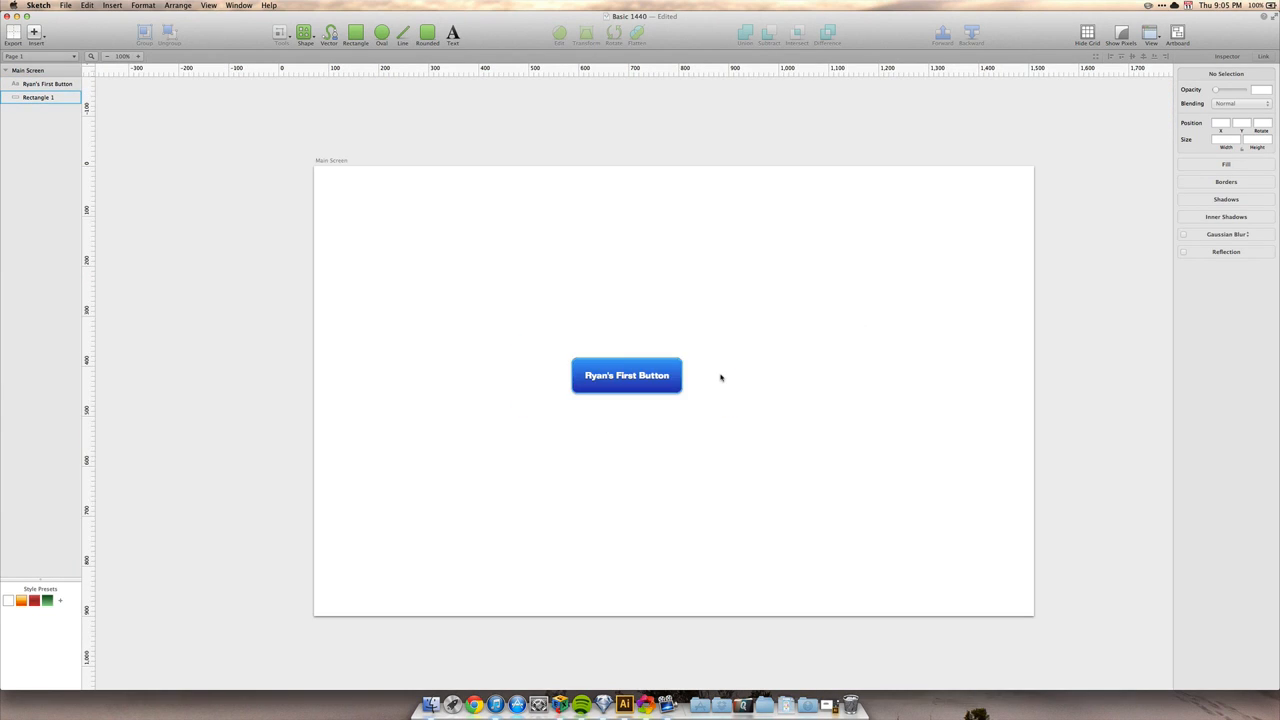
key("super+plus")
key("super+plus")
key("super+minus")
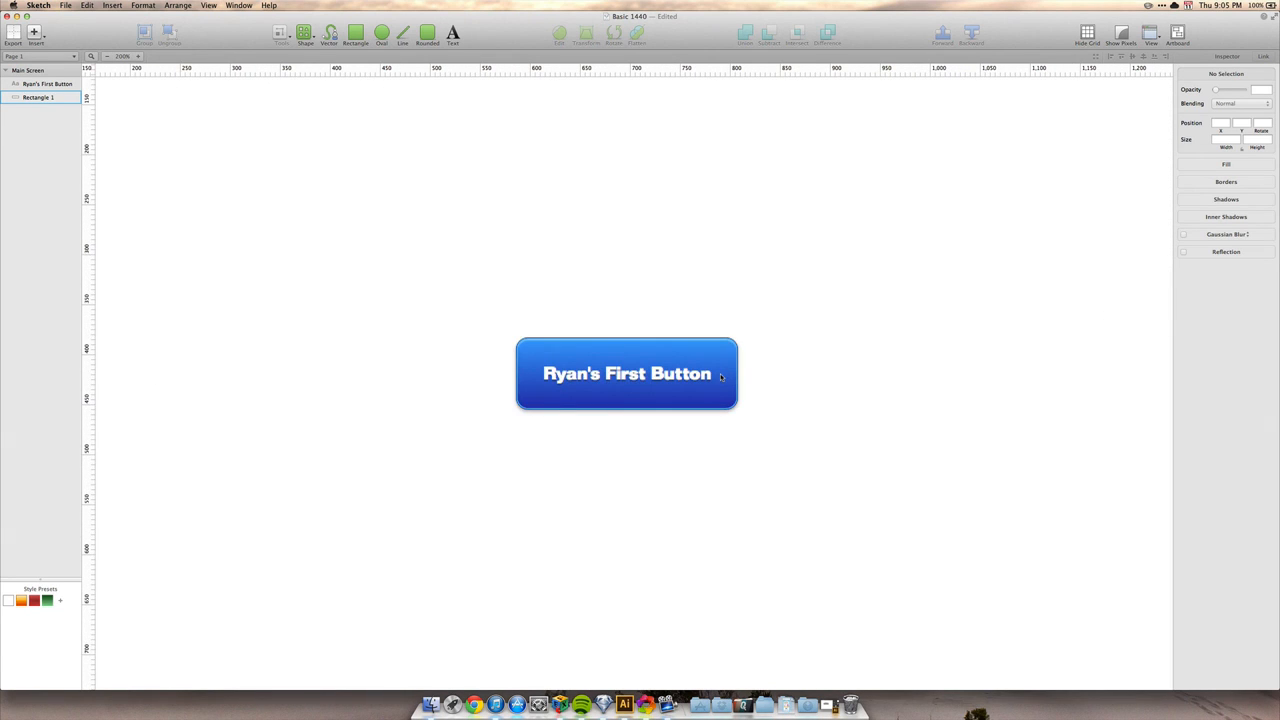
key("super+minus")
key("super+plus")
key("super+minus")
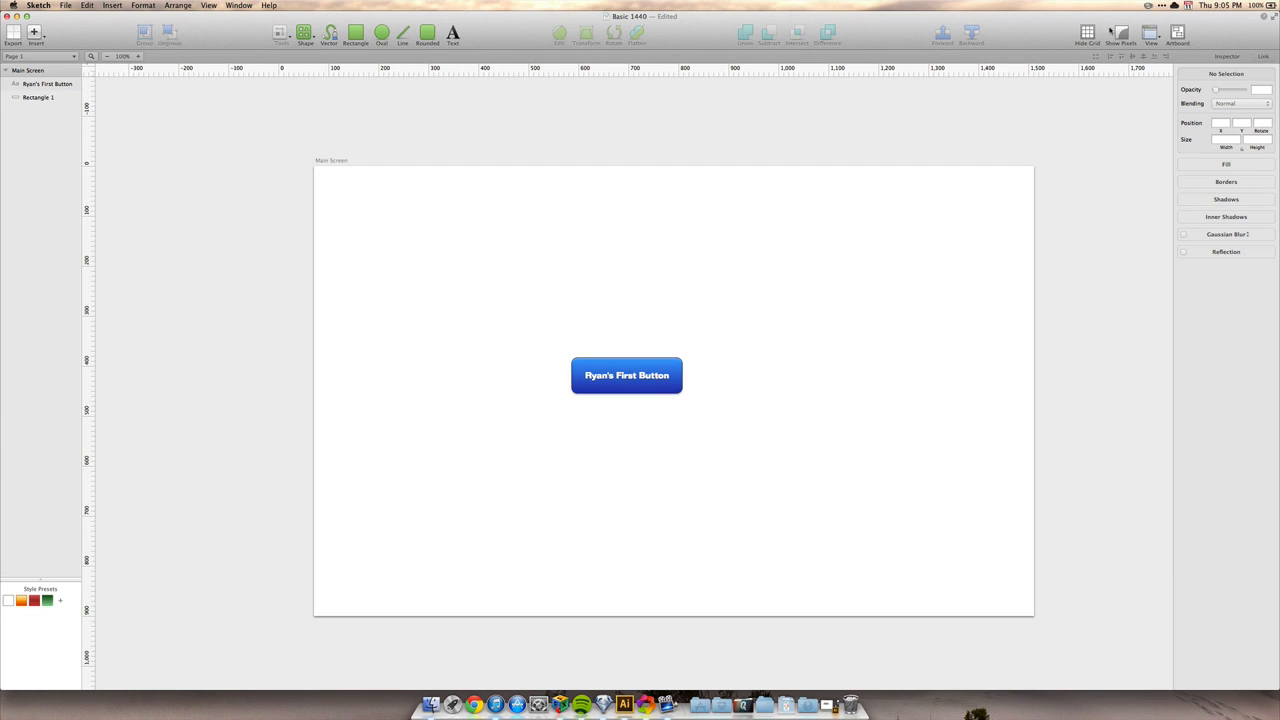
Turn off the pixel preview, check the button's smooth rendering at 800% zoom, and return to 100%.
left_click(1121, 33)
key("super+plus")
key("super+plus")
key("super+plus")
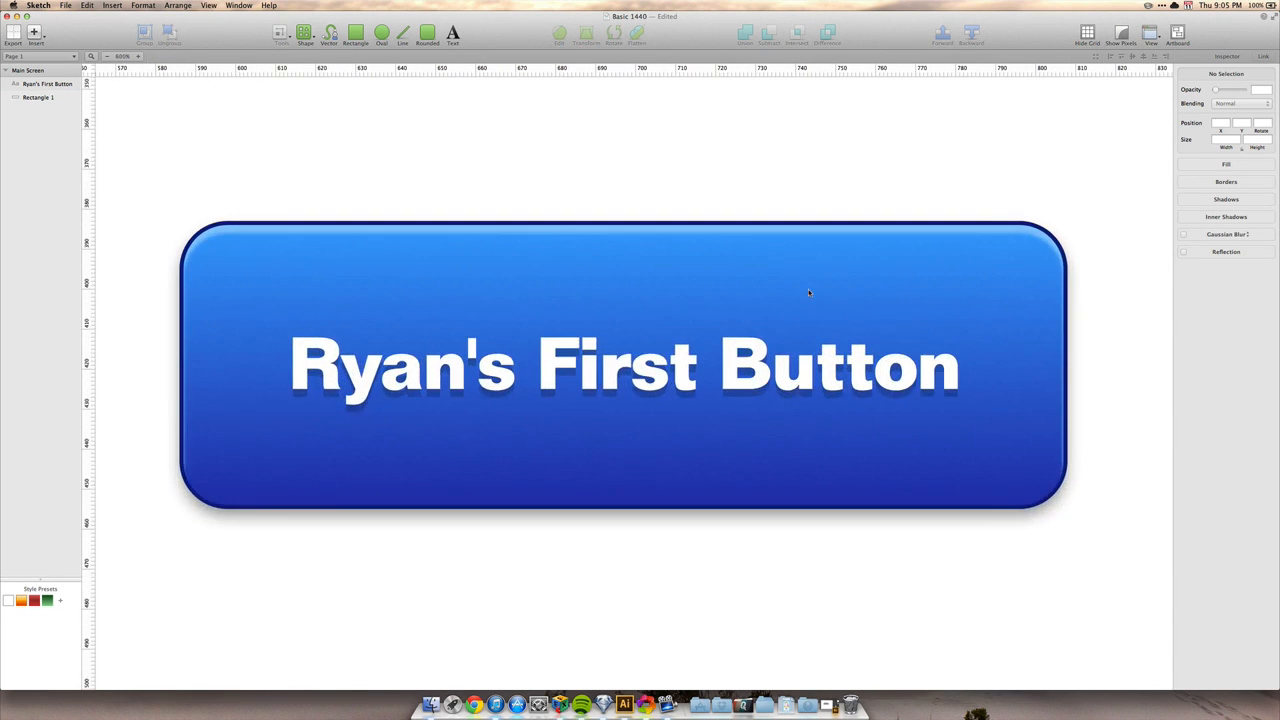
key("super+minus")
key("super+minus")
key("super+minus")
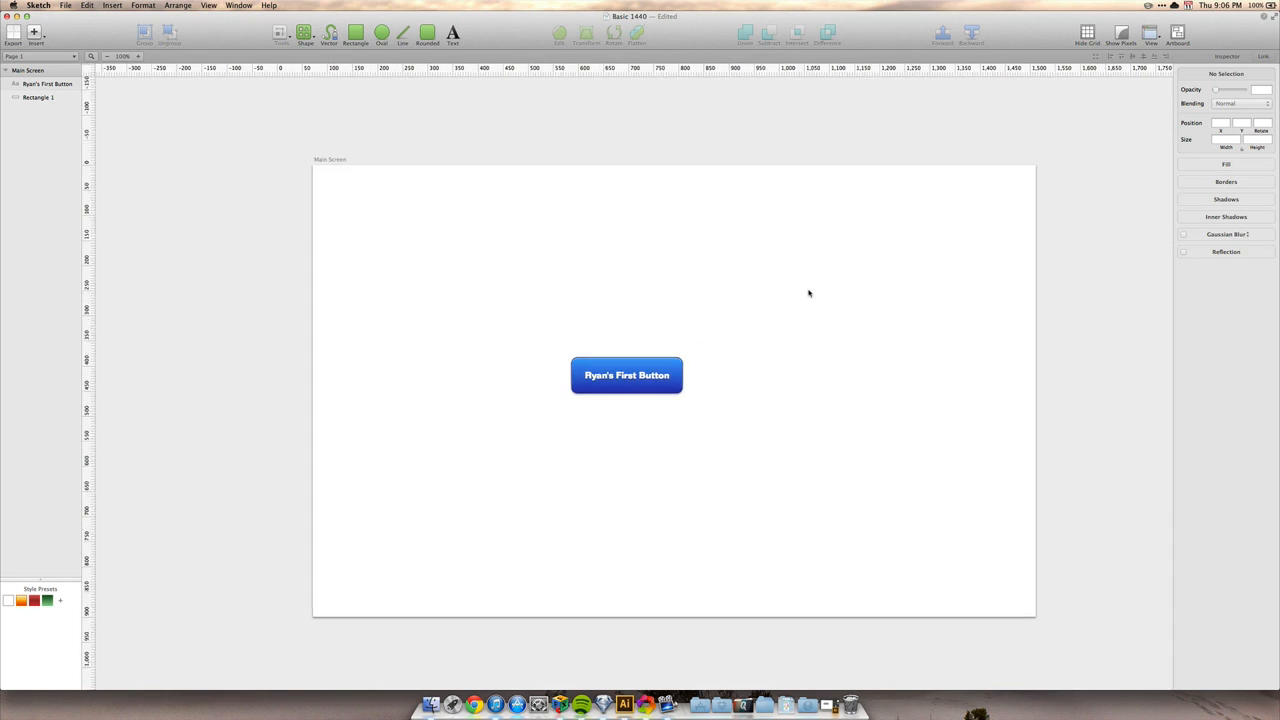
Toggle the artboard's column grid on and off several times, leaving it shown behind the button.
left_click(1085, 33)
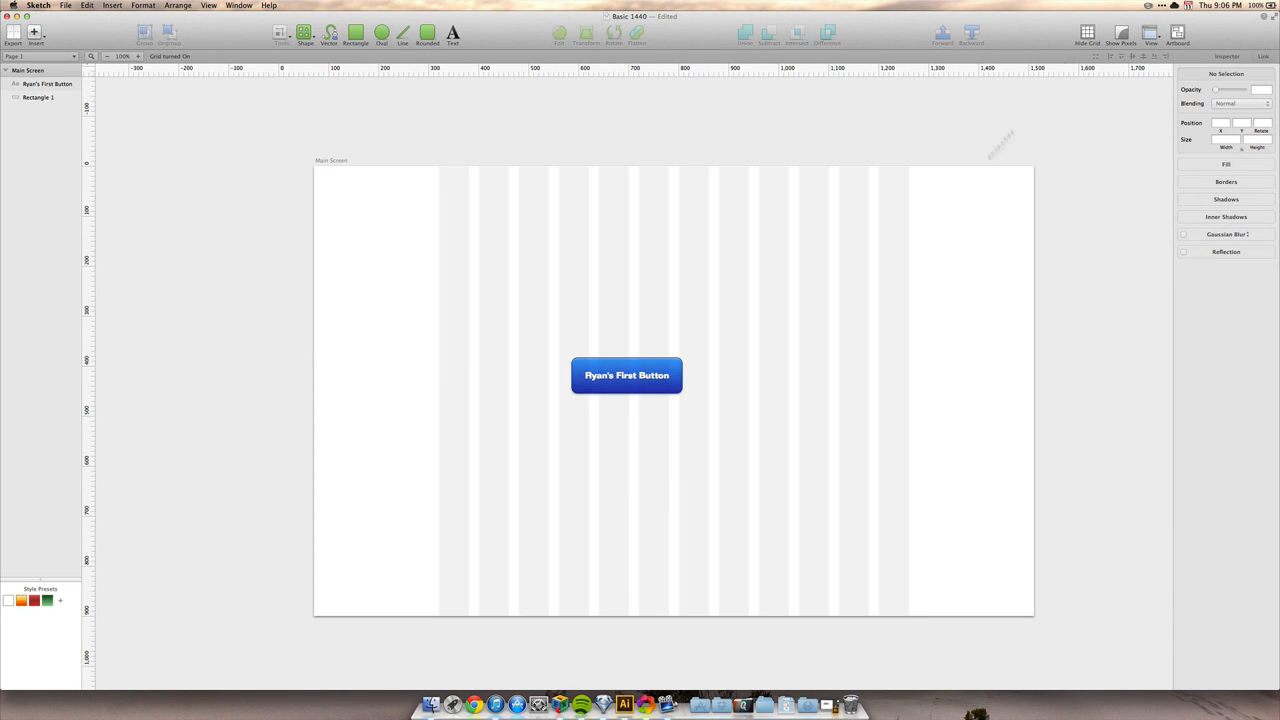
left_click(1086, 33)
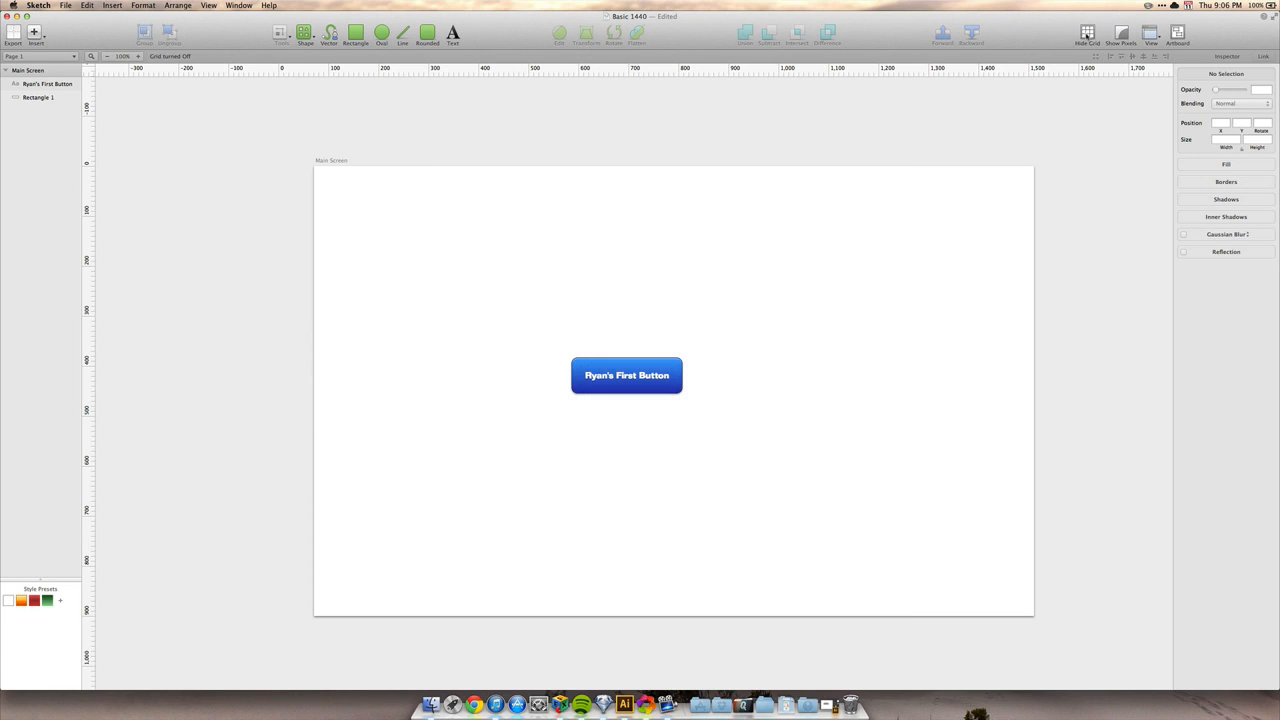
left_click(1084, 35)
left_click(1085, 35)
left_click(1086, 34)
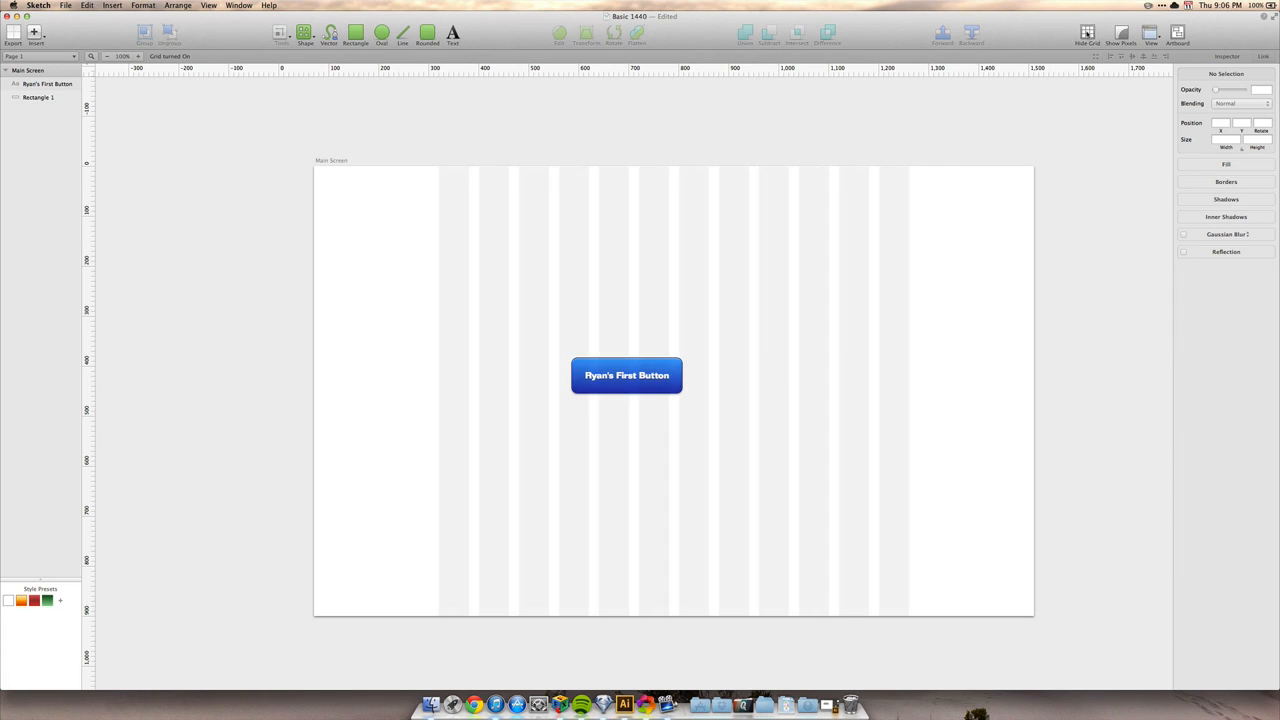
left_click(1087, 33)
left_click(1087, 33)
Select the label and rectangle together and move them up the artboard, placing the rectangle at X 657, Y 219.
left_click_drag(728, 340, 517, 448)
key("super+plus")
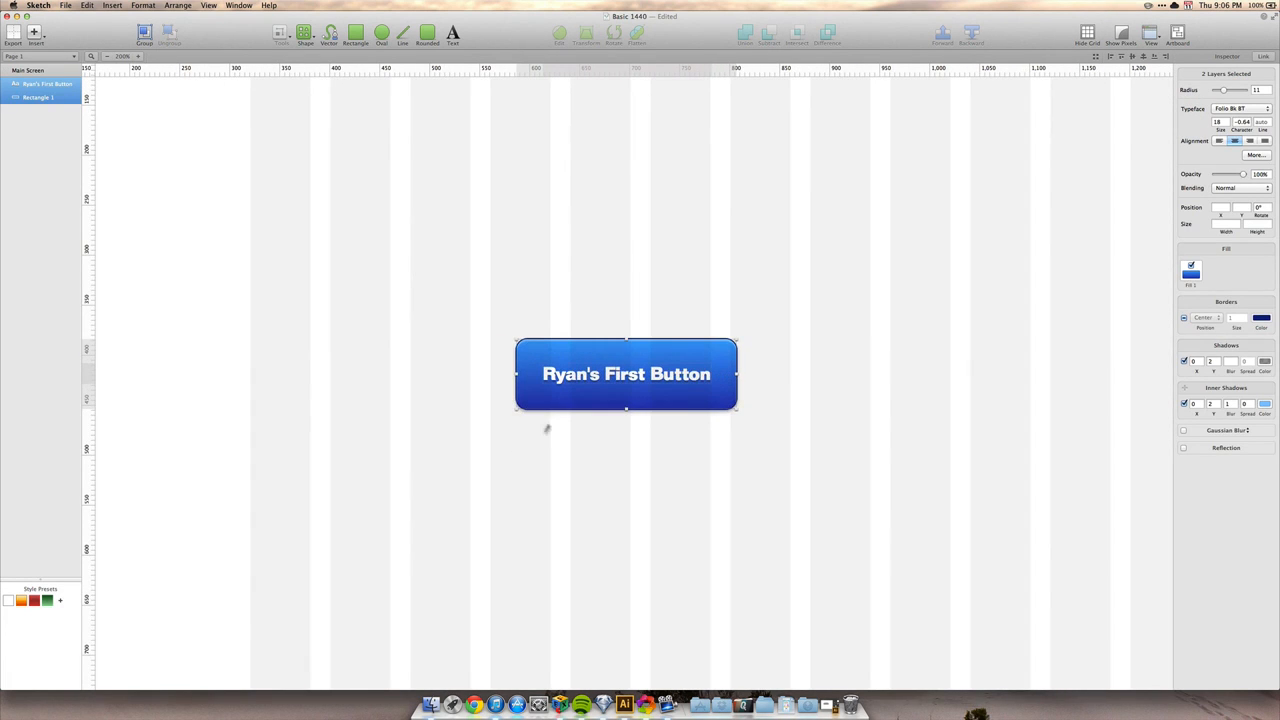
left_click_drag(600, 355, 683, 203)
Fit only the rectangle to the grid columns: pull its right edge in to 204 px wide, then extend its left edge to X 641, making it 220 px wide.
left_click(793, 253)
left_click(796, 237)
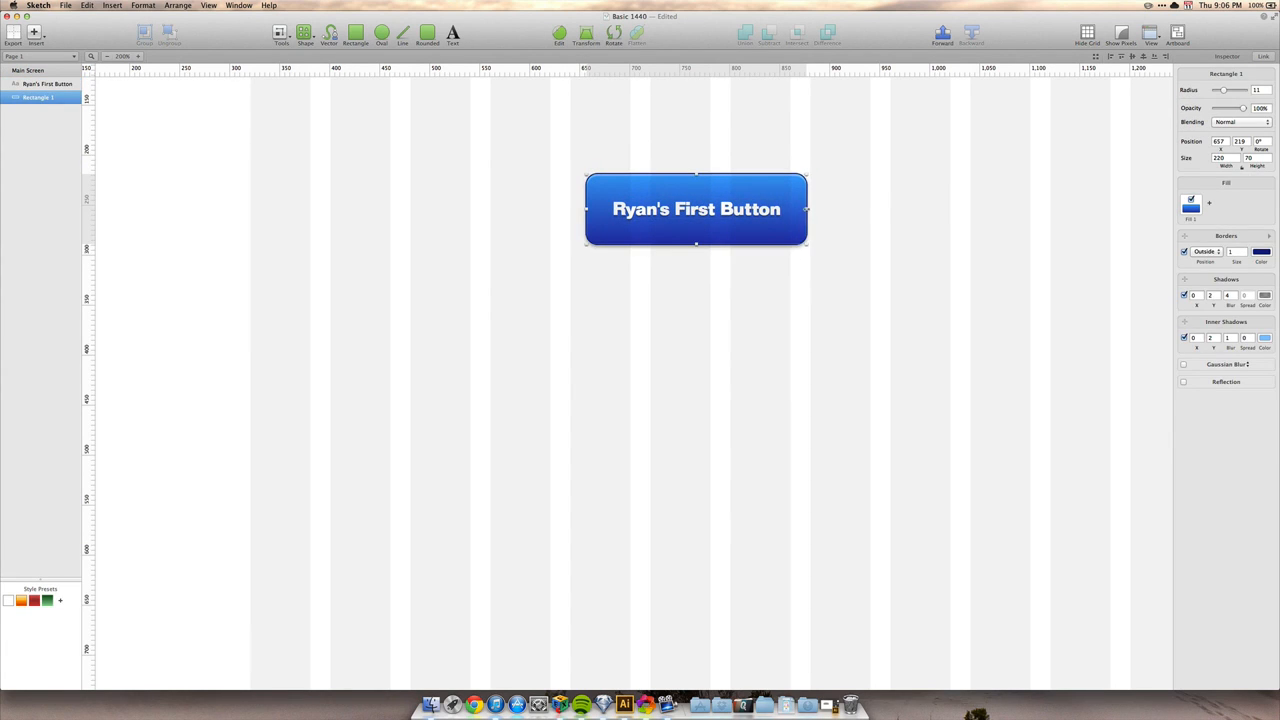
left_click_drag(807, 209, 791, 209)
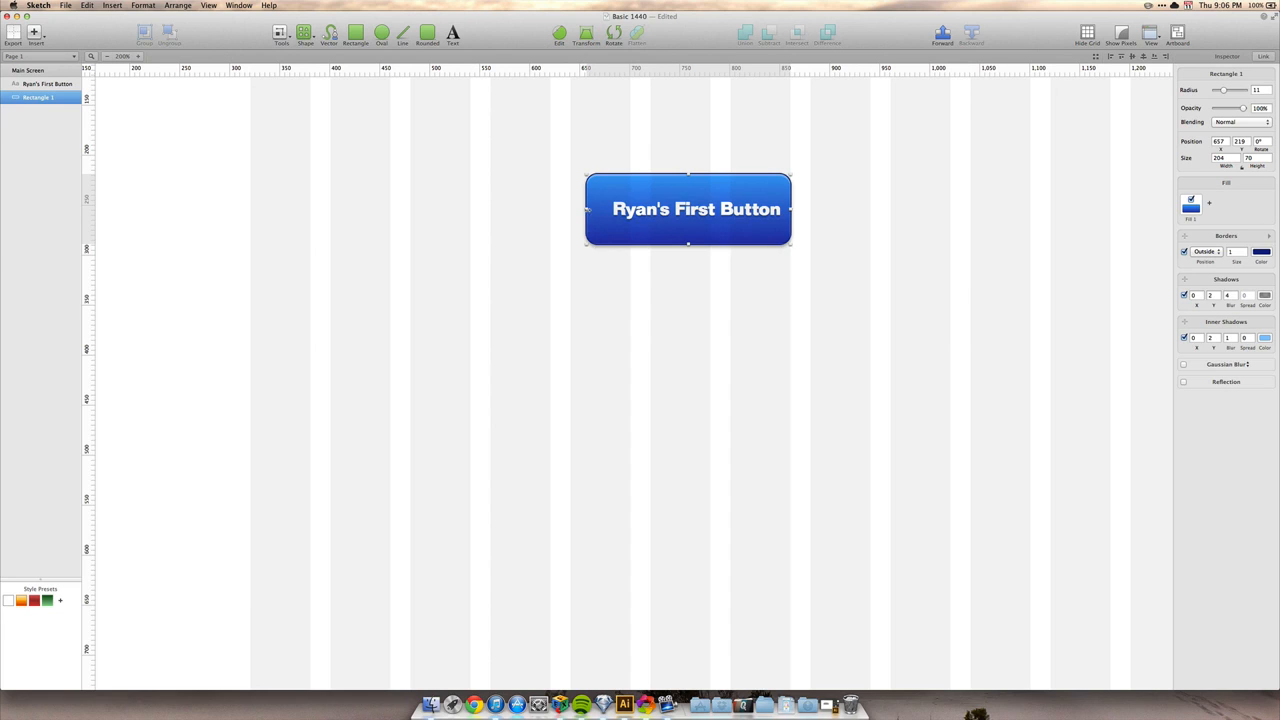
left_click_drag(586, 209, 572, 209)
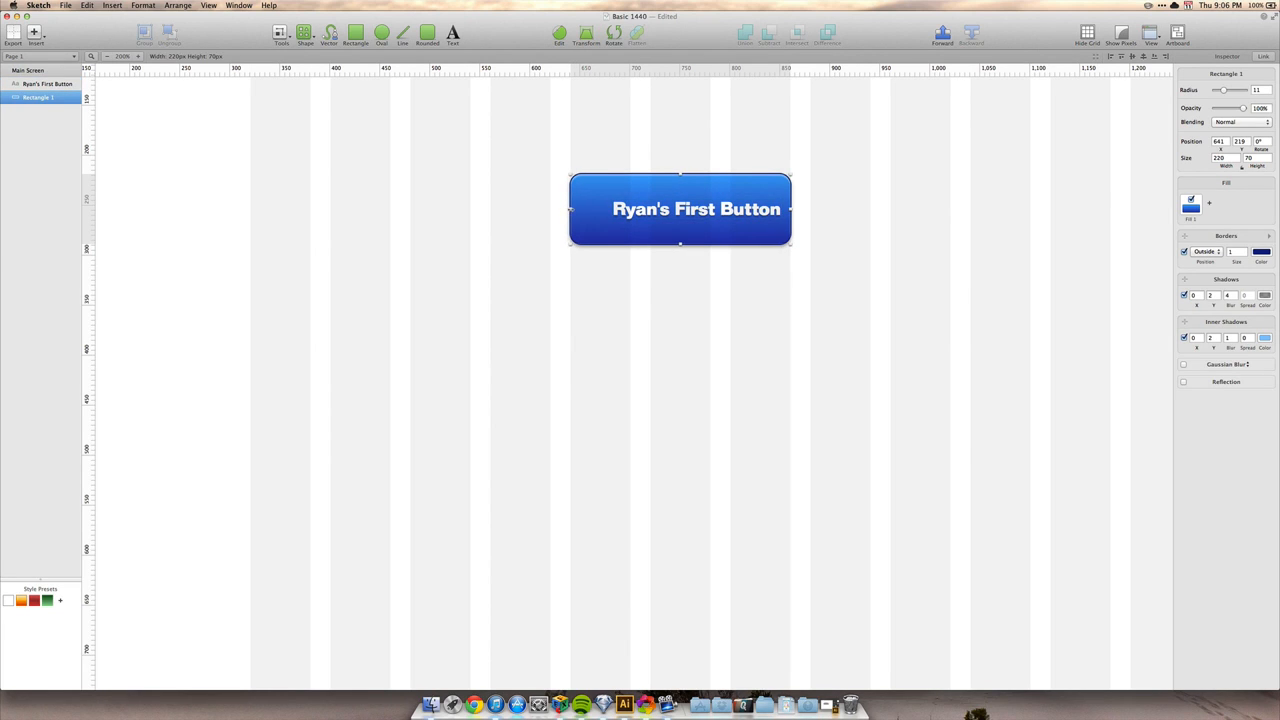
Move the text label down and left within the button to X 655, Y 254, and deselect it.
left_click(554, 175)
left_click_drag(640, 206, 611, 217)
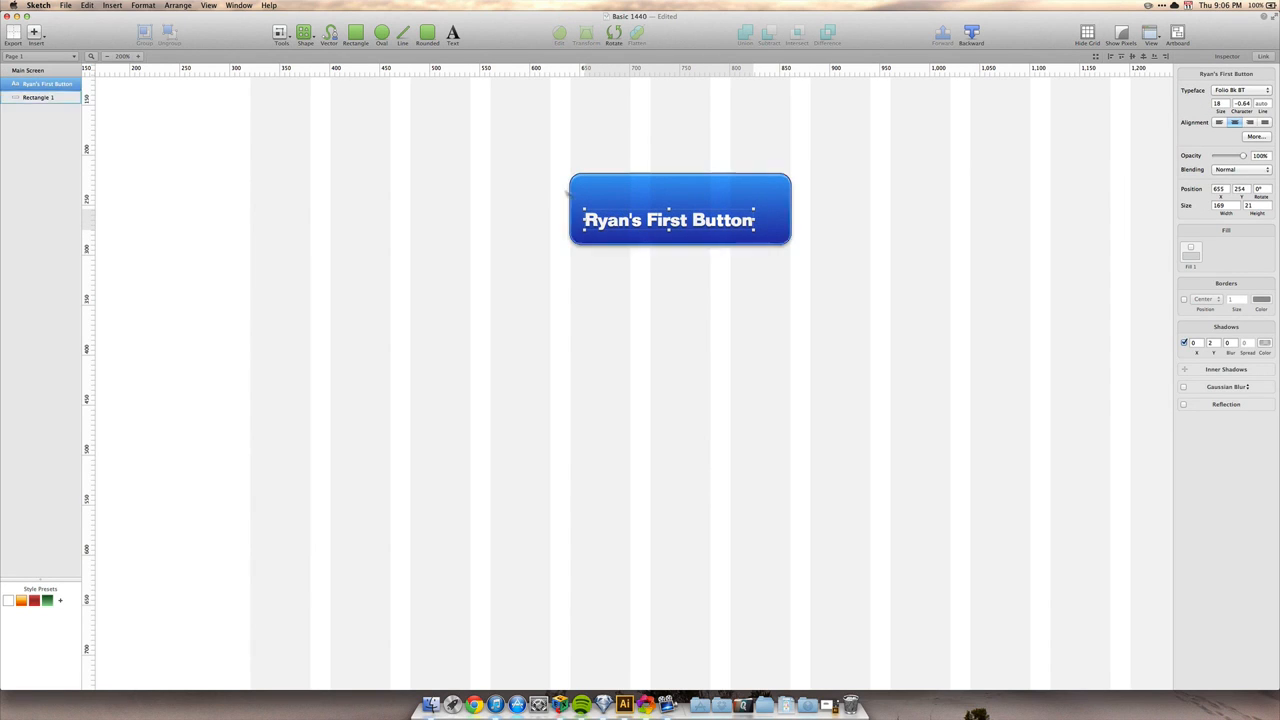
left_click(553, 183)
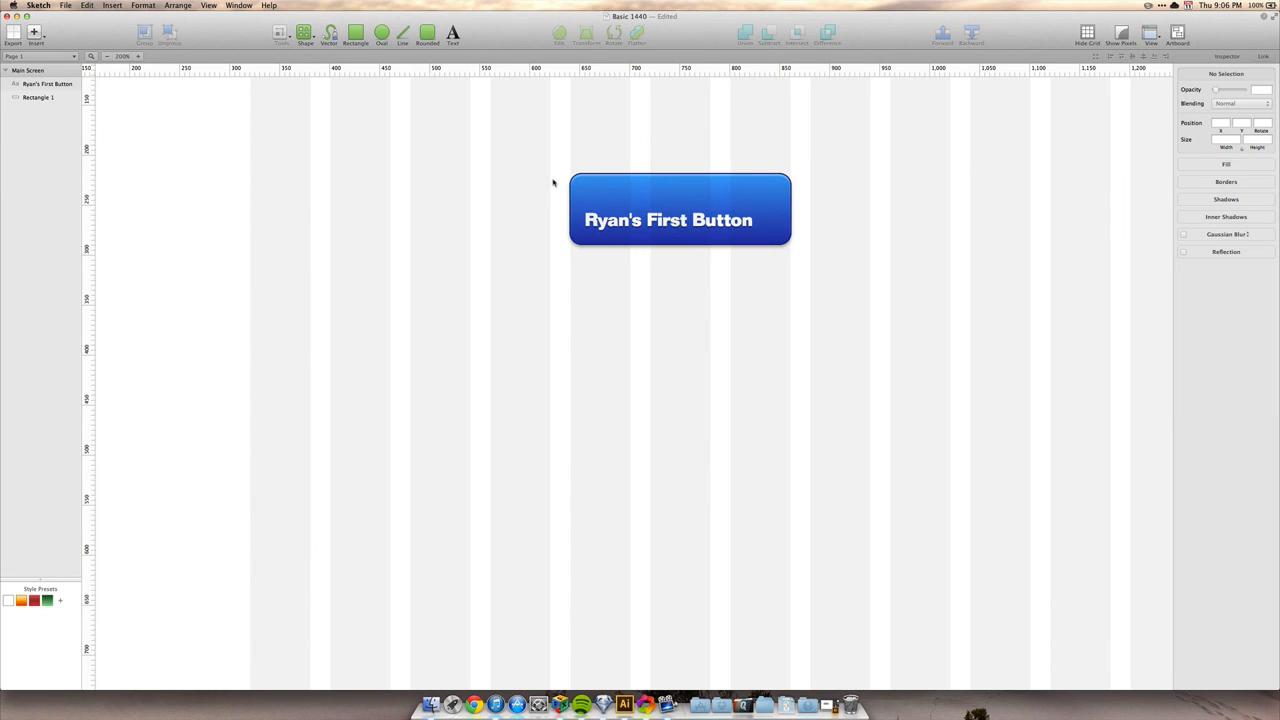